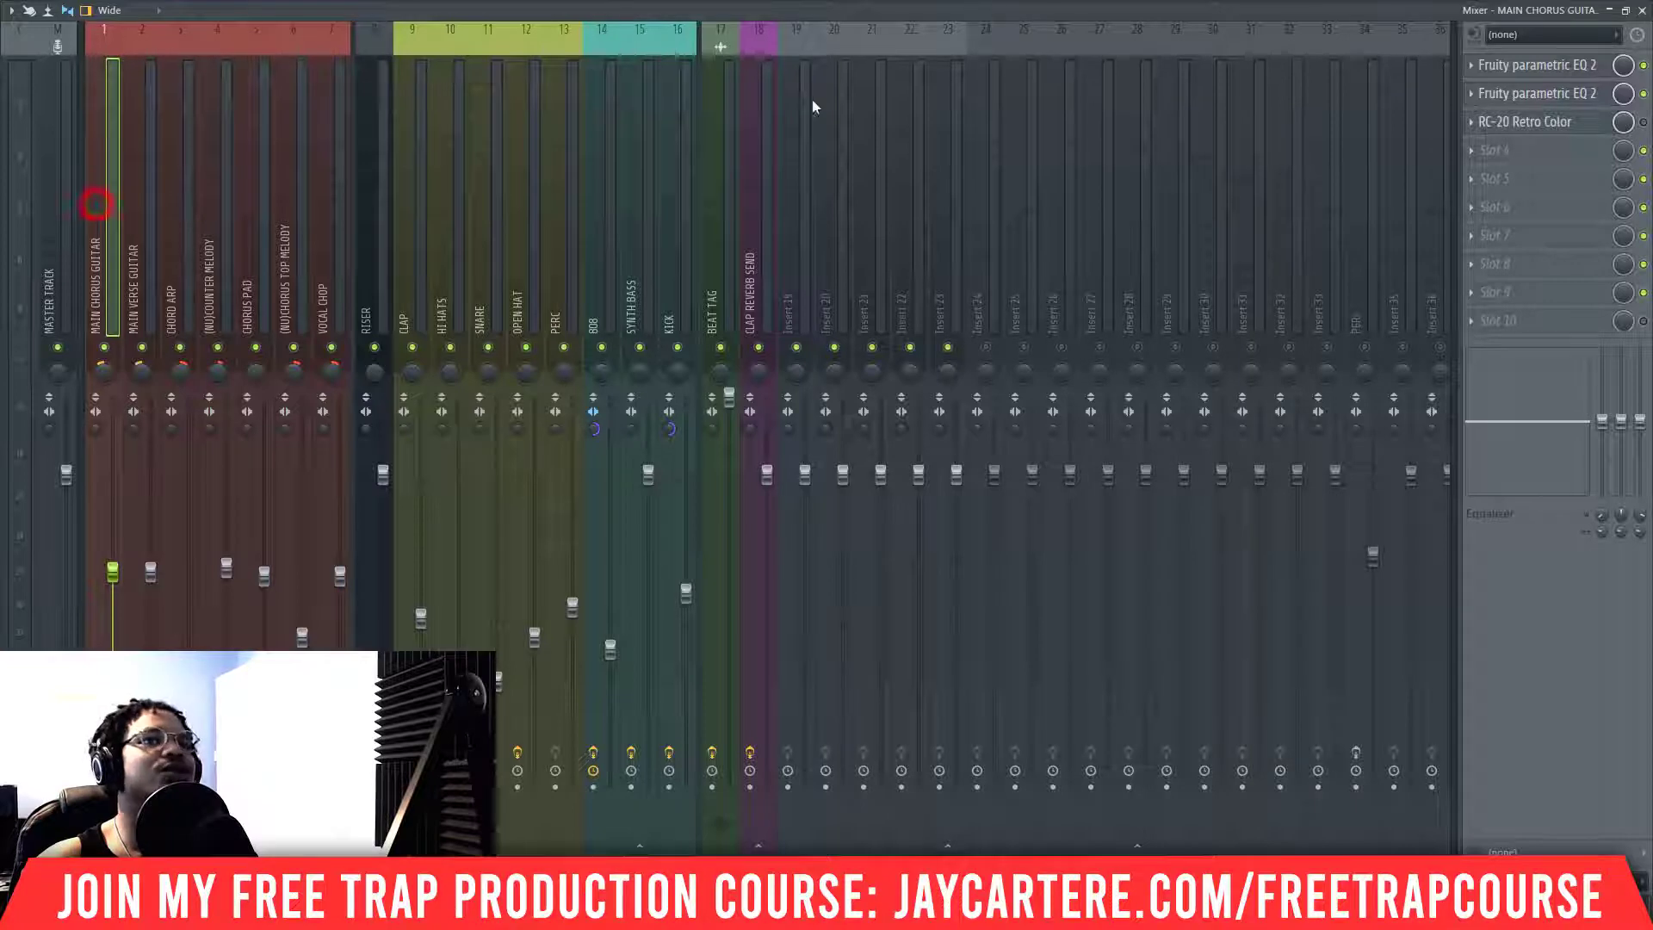
- Load Stutter Edit 2 into the fourth effect slot of the MAIN CHORUS GUITAR mixer track, show the Channel rack and hide the mixer
click(1519, 153)
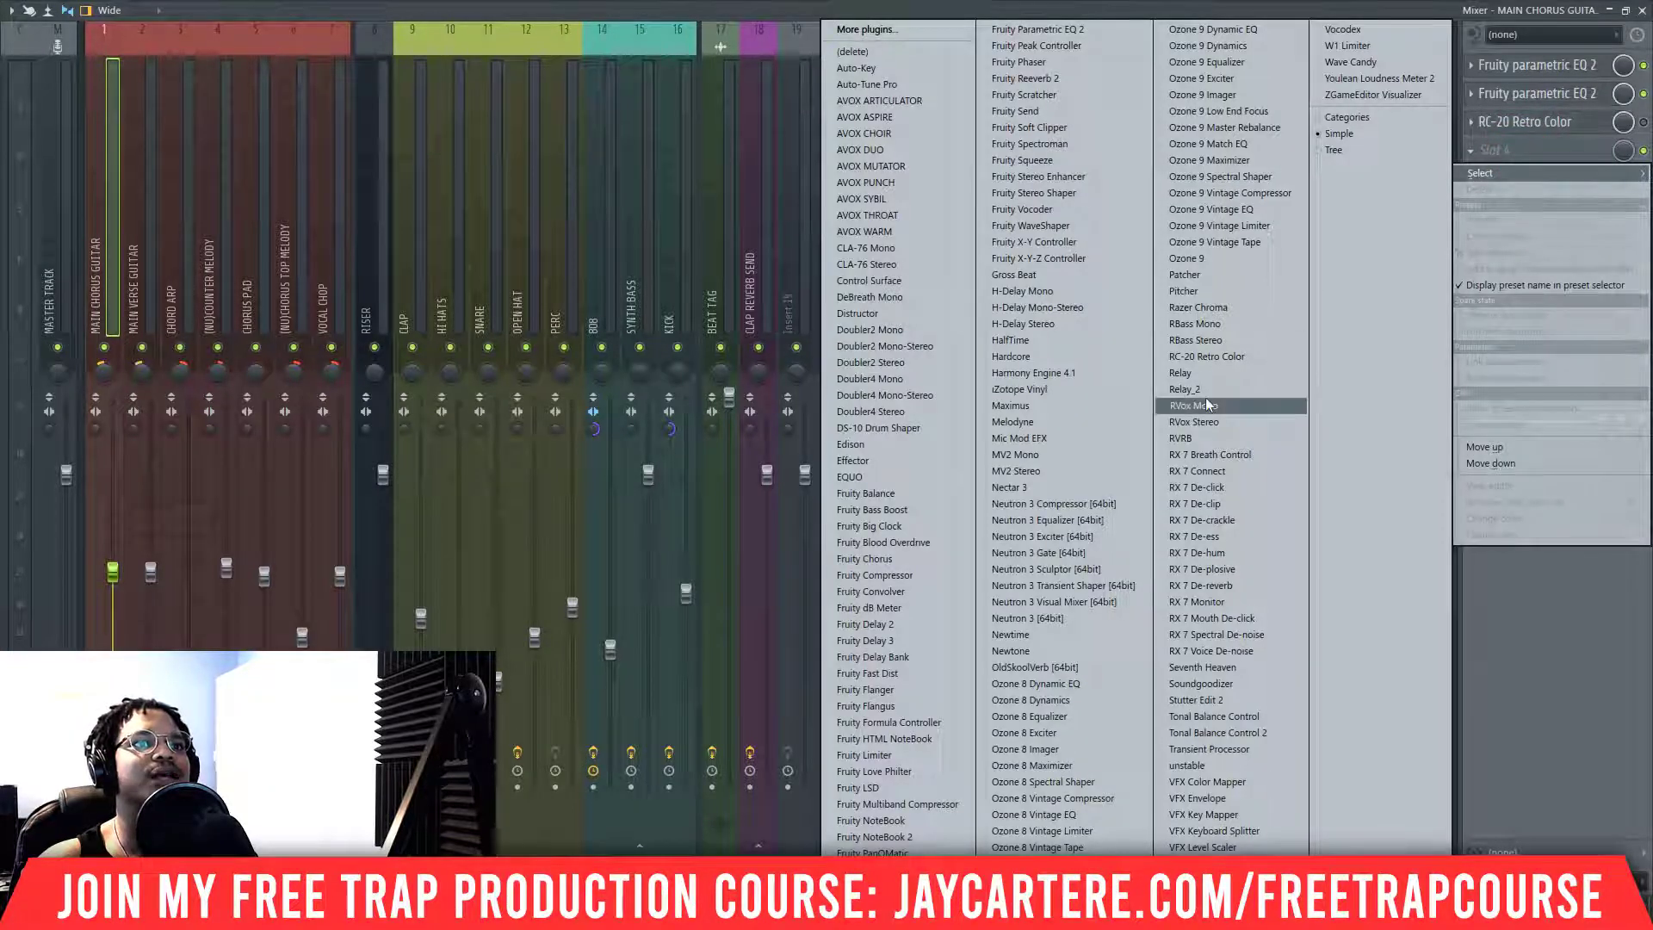
click(1238, 701)
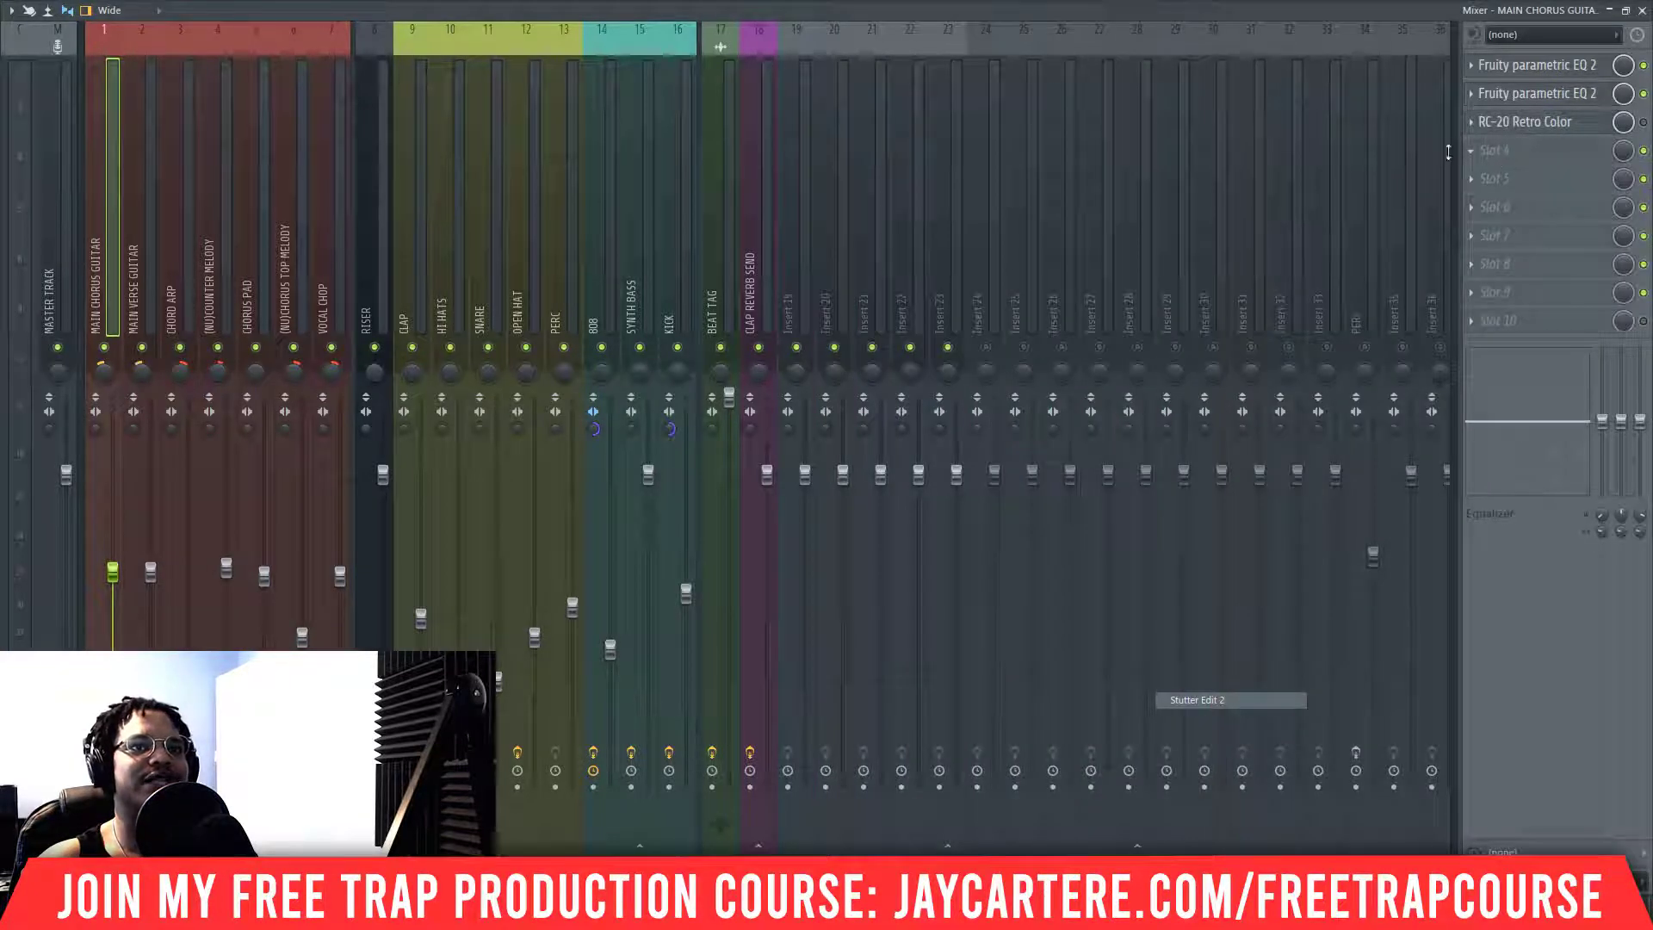
key(F6)
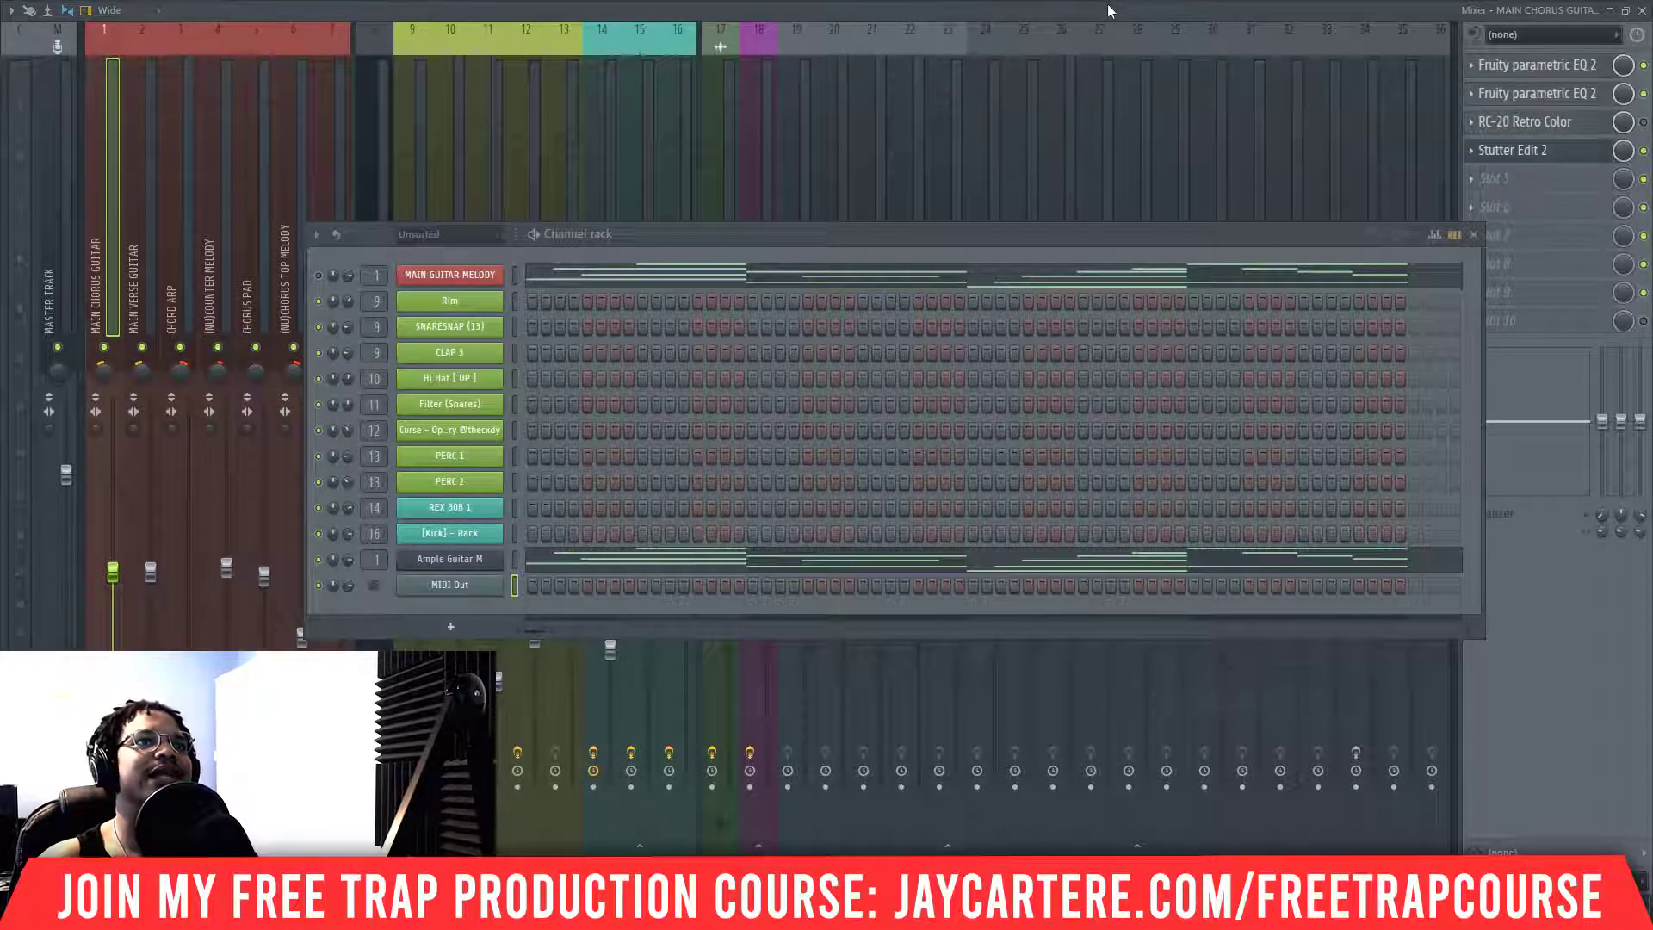
click(1132, 13)
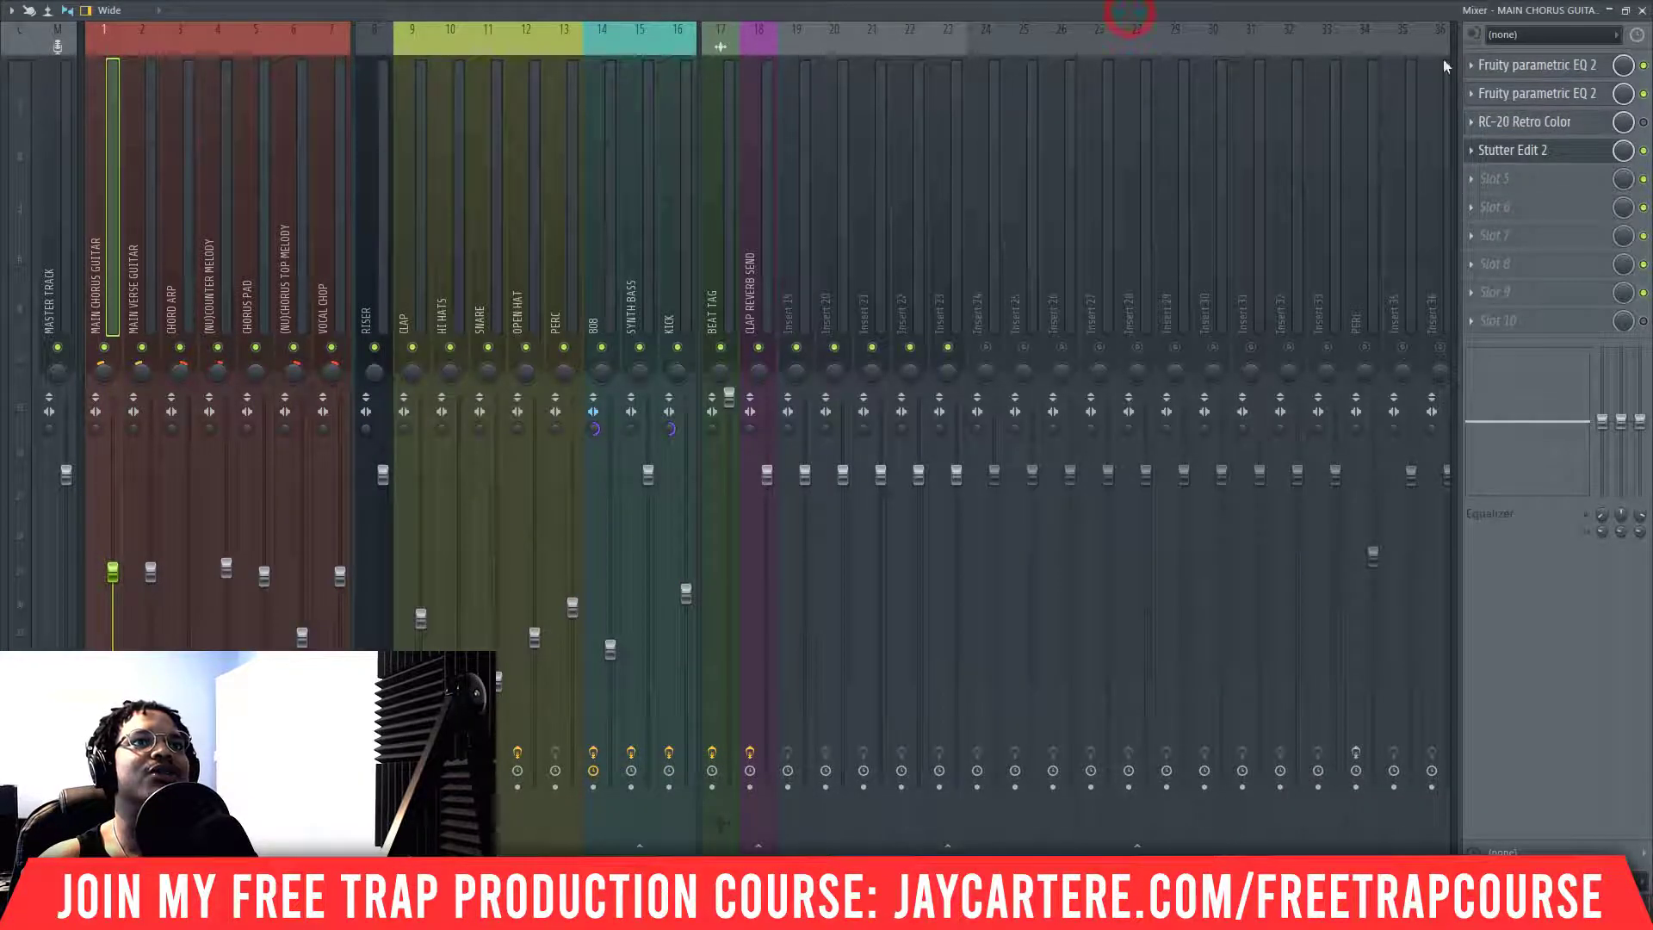
click(1626, 11)
- Arrange the Channel rack and Stutter Edit 2 windows over the playlist so the plugin's main controls are uncovered
click(1194, 170)
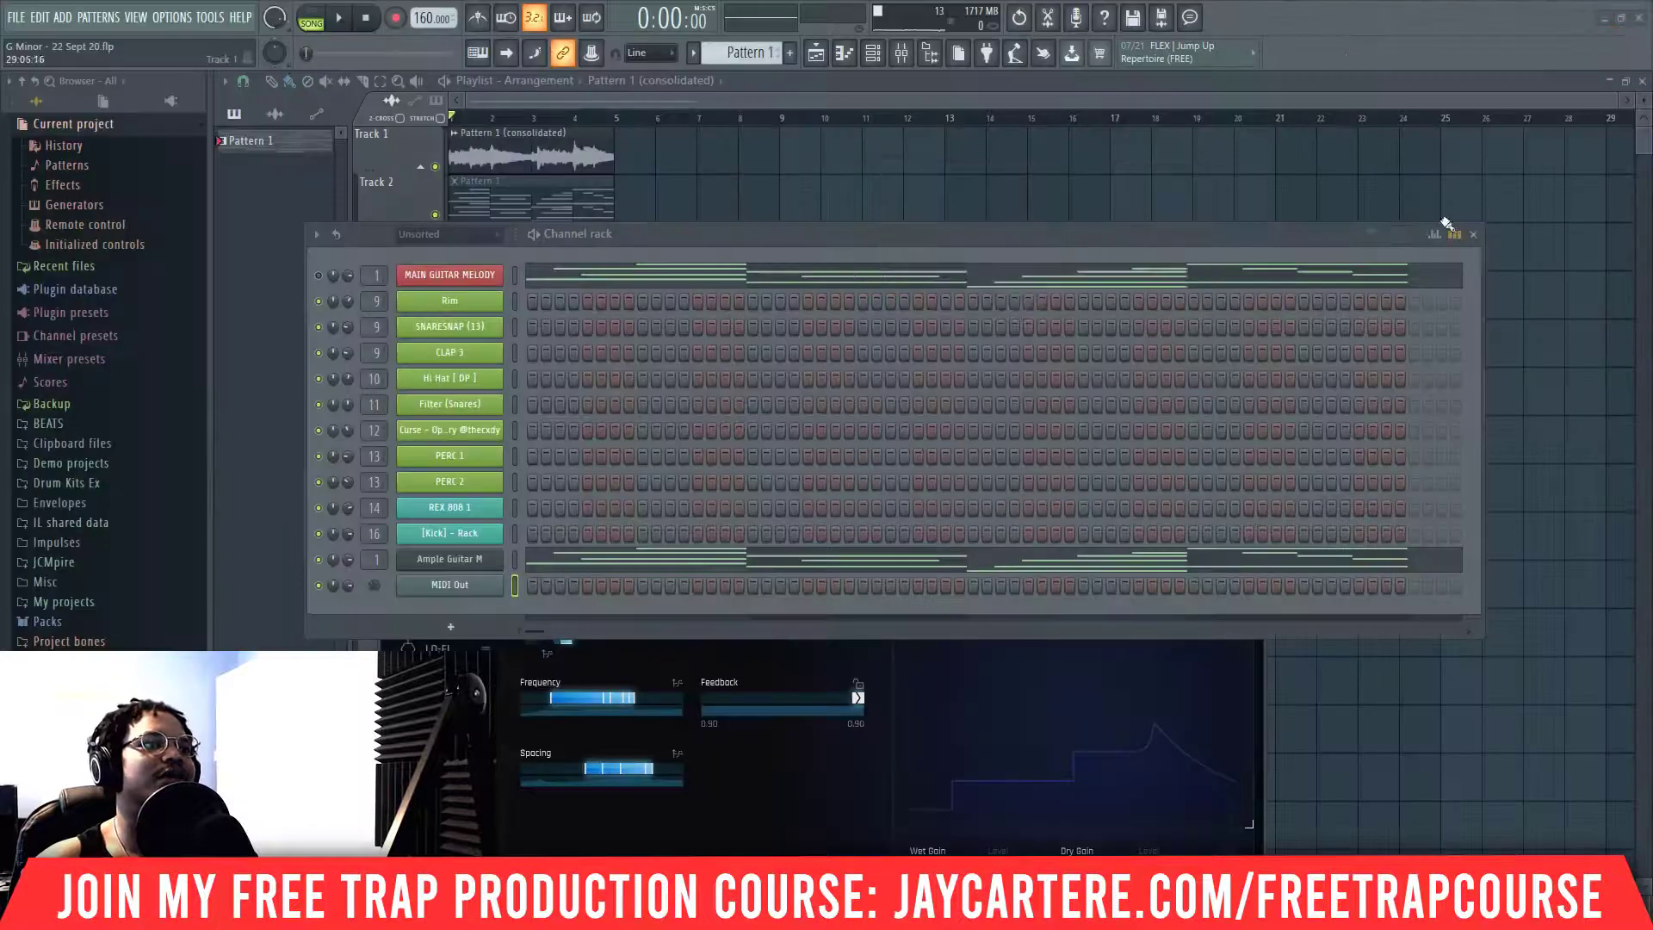
drag(831, 240, 1411, 313)
drag(788, 324, 792, 148)
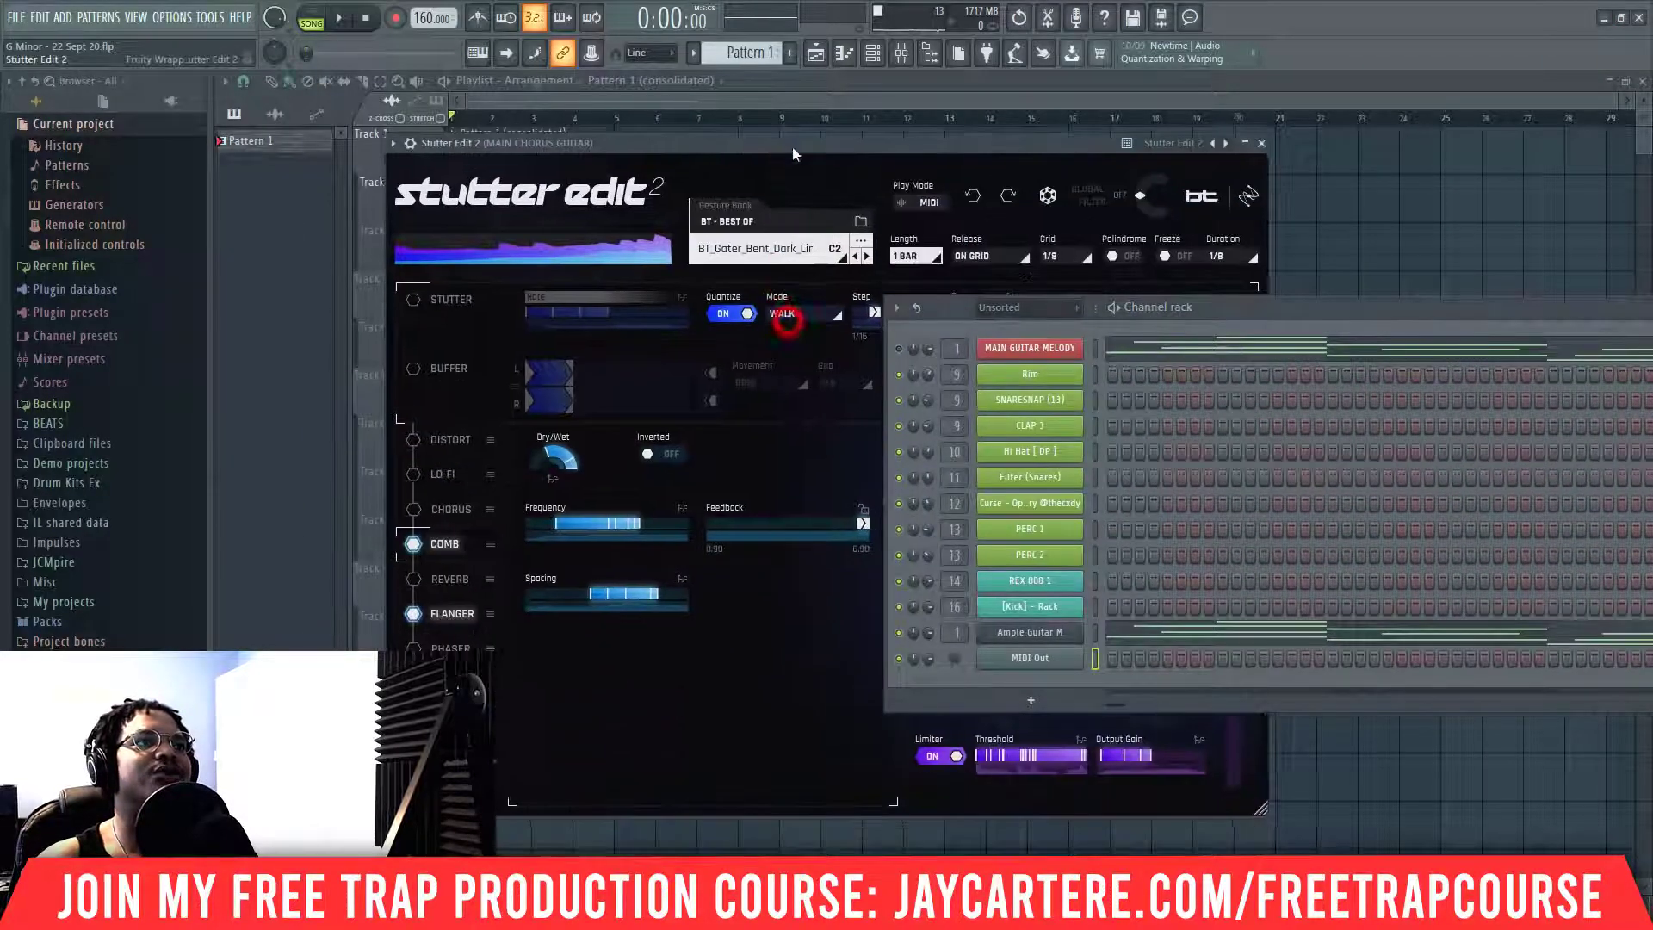
drag(1207, 303, 1328, 431)
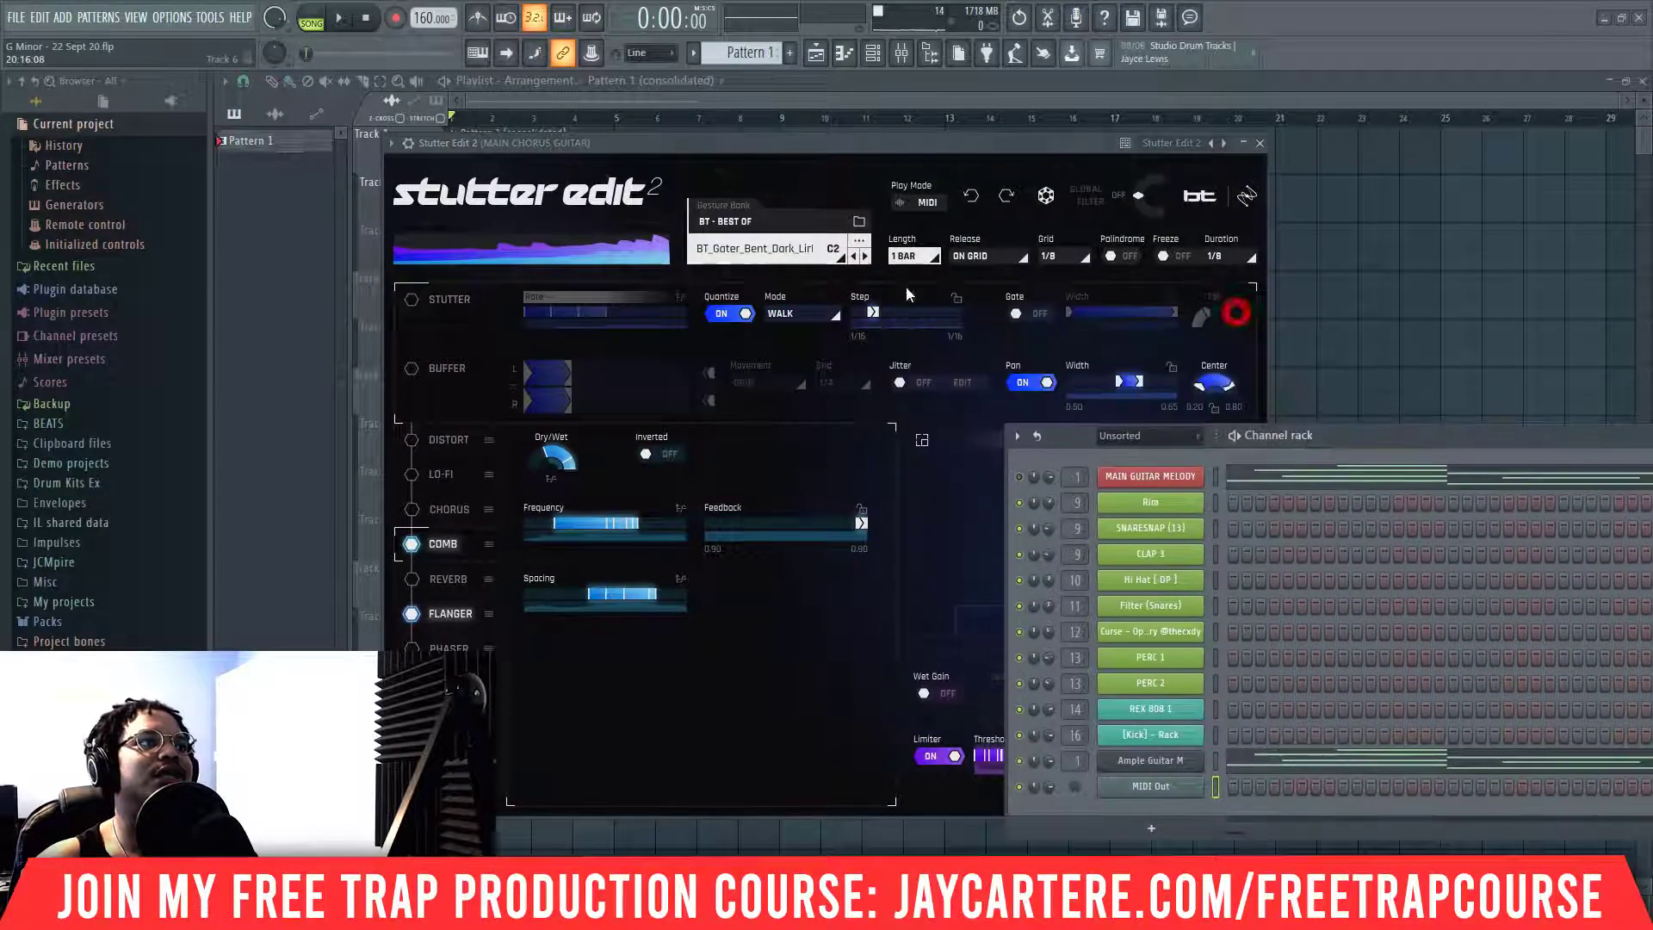
- Set the MIDI input port of Stutter Edit 2 to 1 in its wrapper settings and return to the plugin interface
click(410, 144)
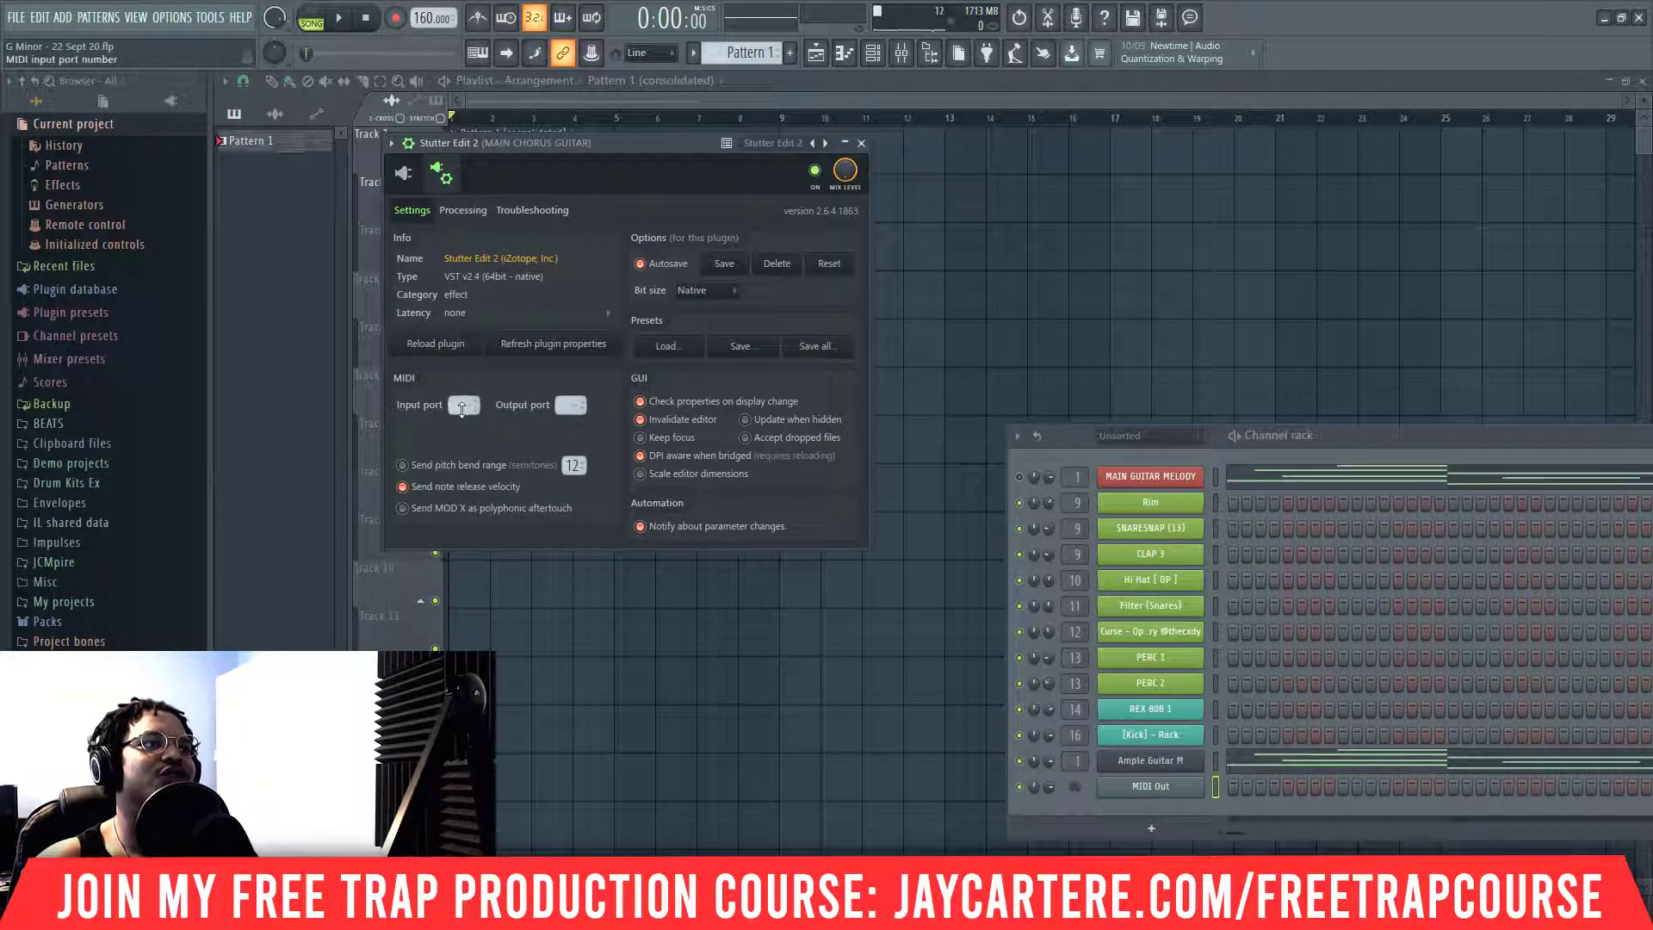
drag(462, 410, 463, 405)
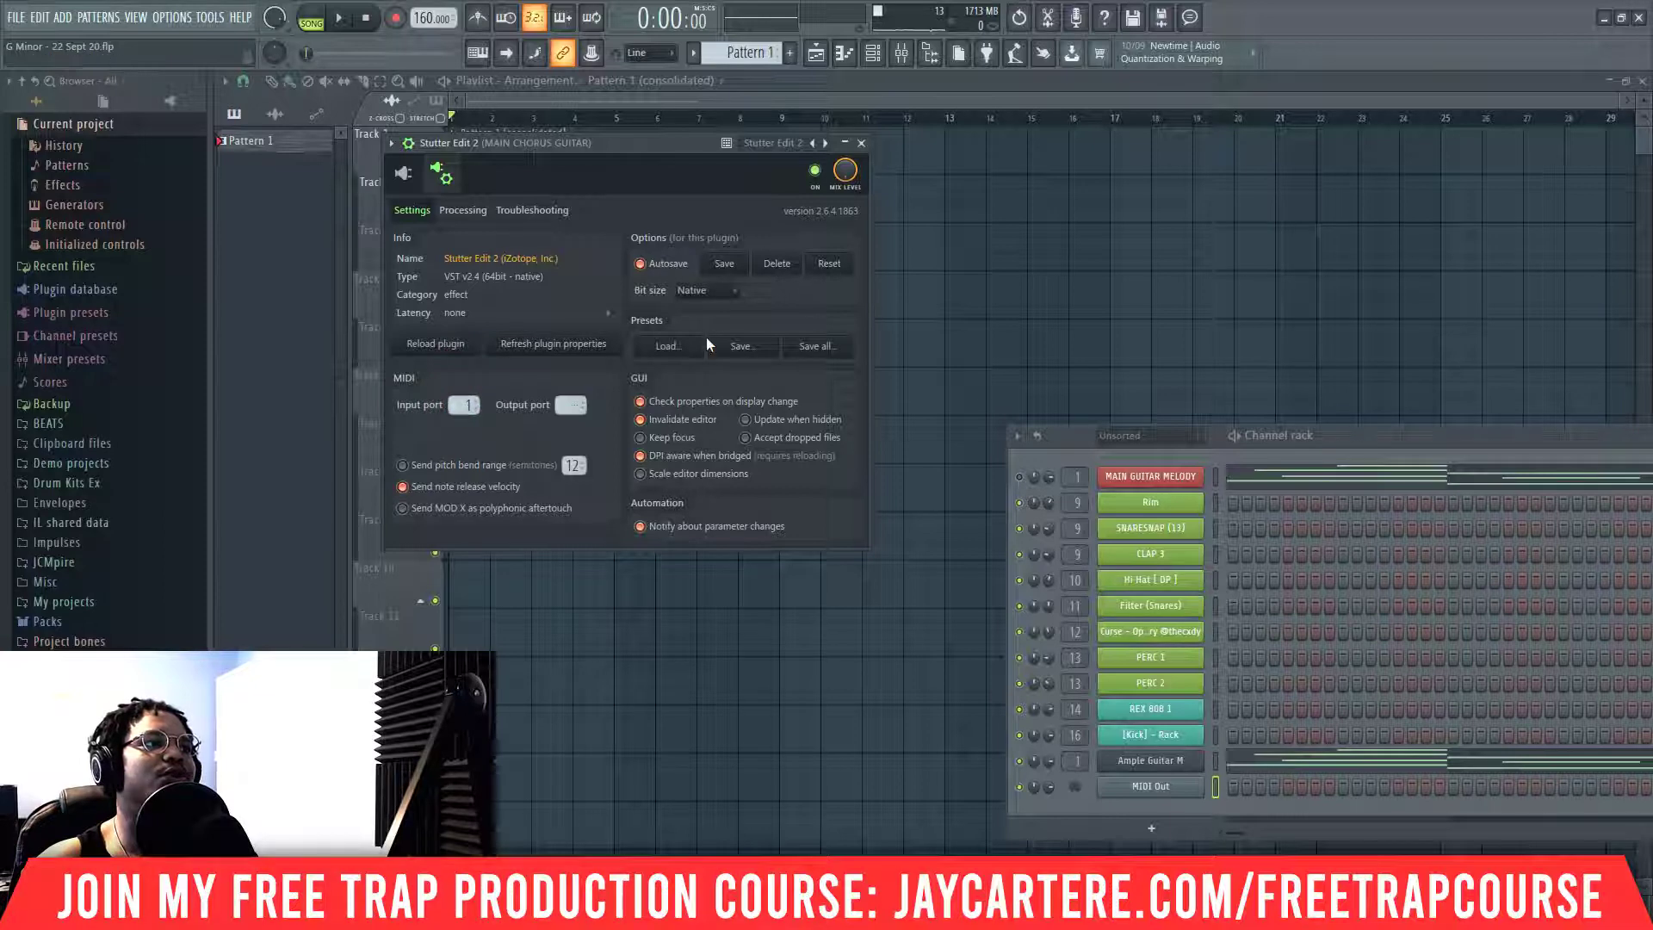
drag(1350, 437, 1307, 410)
click(403, 173)
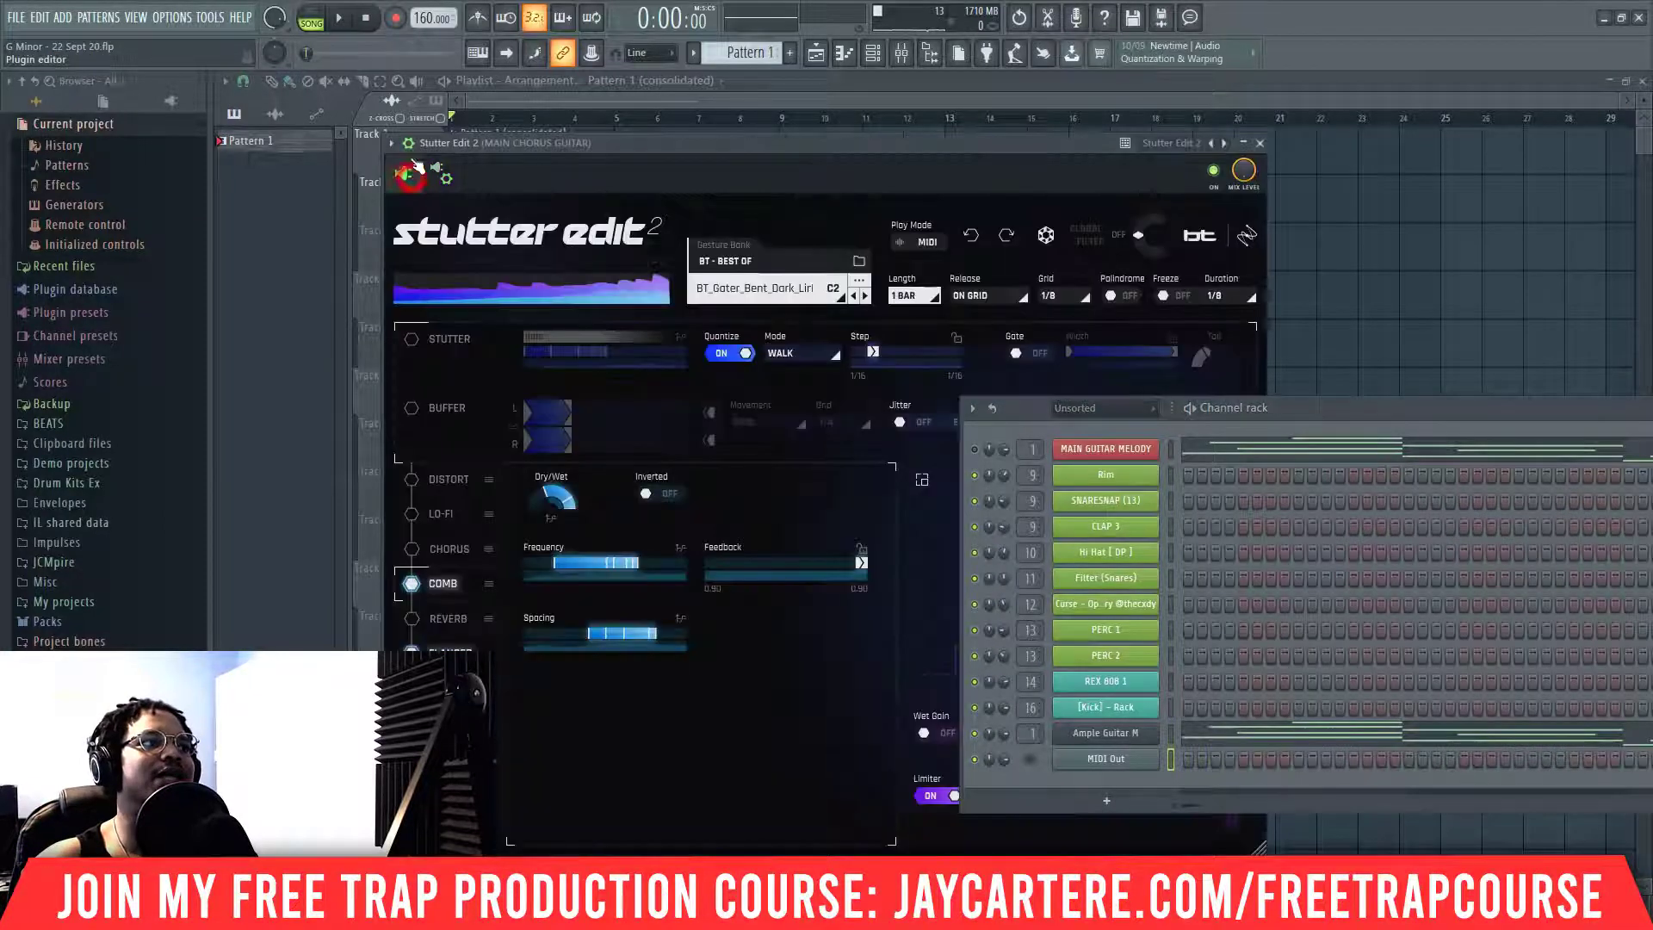
- Move the Channel rack off the plugin and load the GUITARS gesture bank from the Bass, Beats, and Instruments factory banks
drag(1340, 414, 1546, 279)
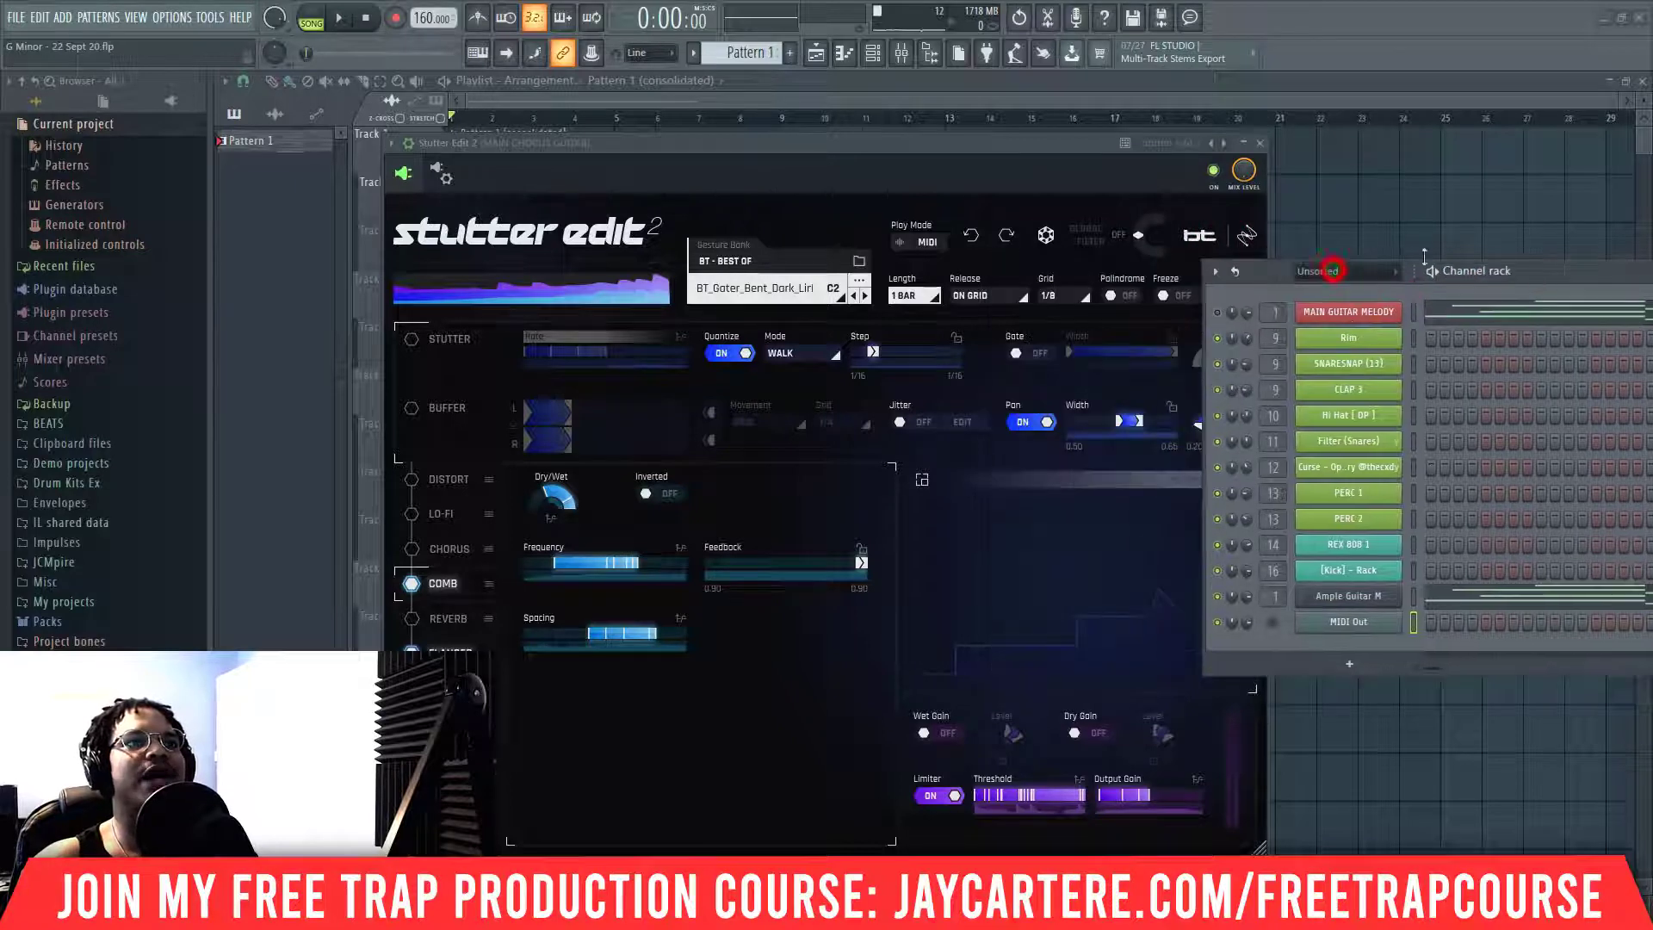
click(725, 261)
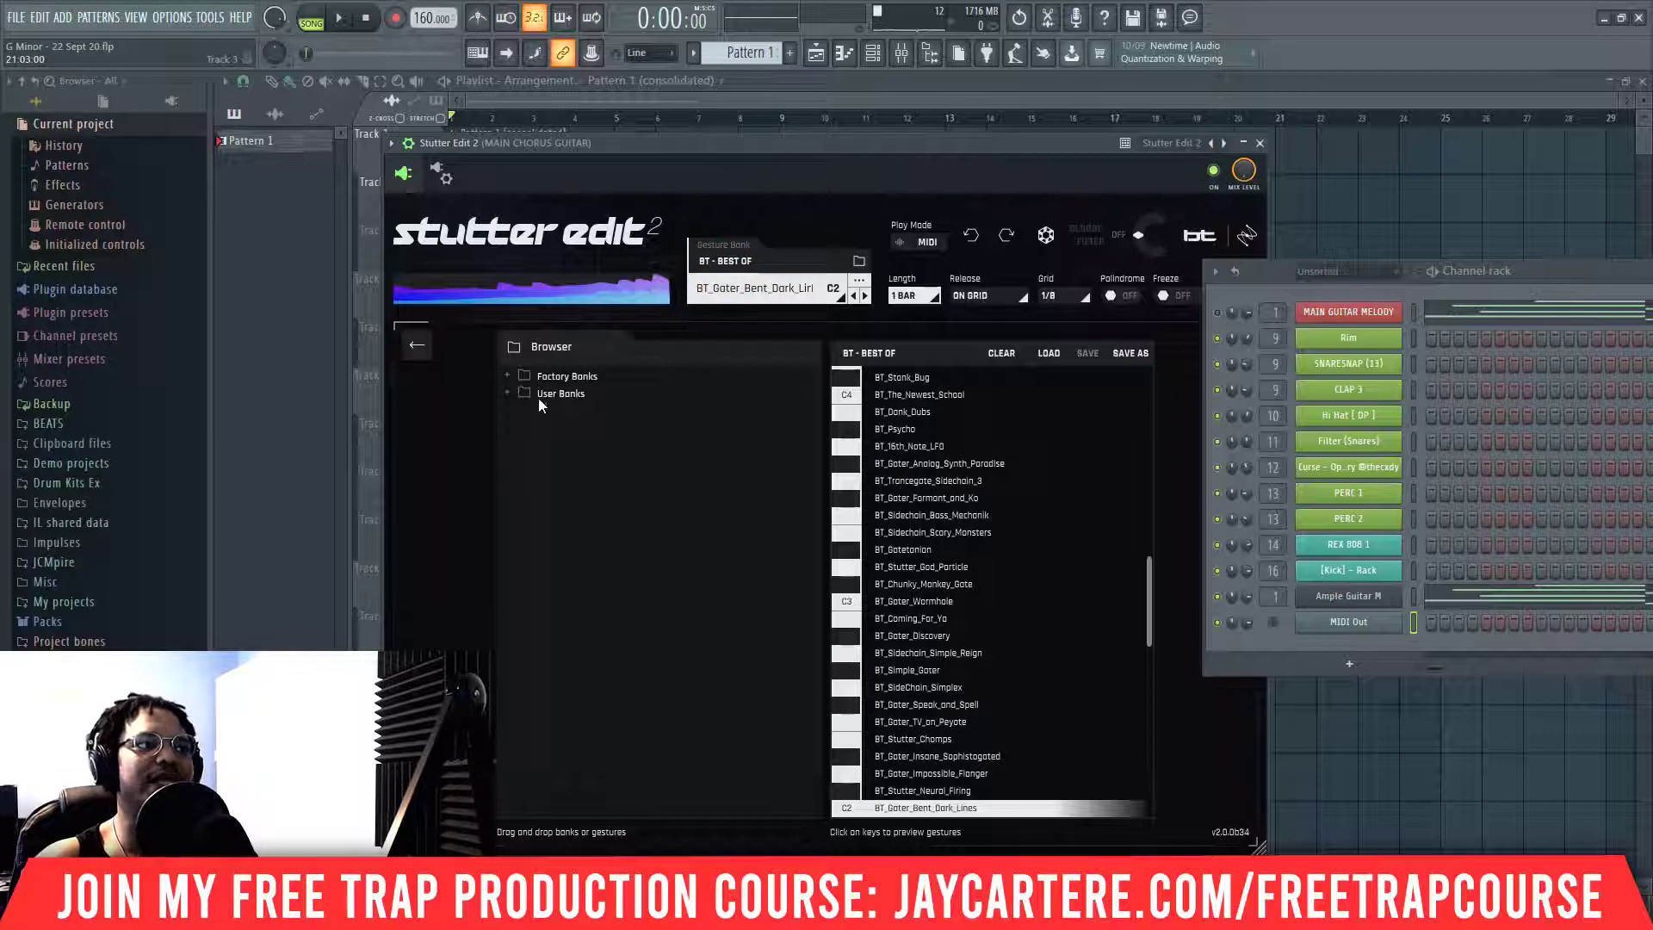
click(508, 378)
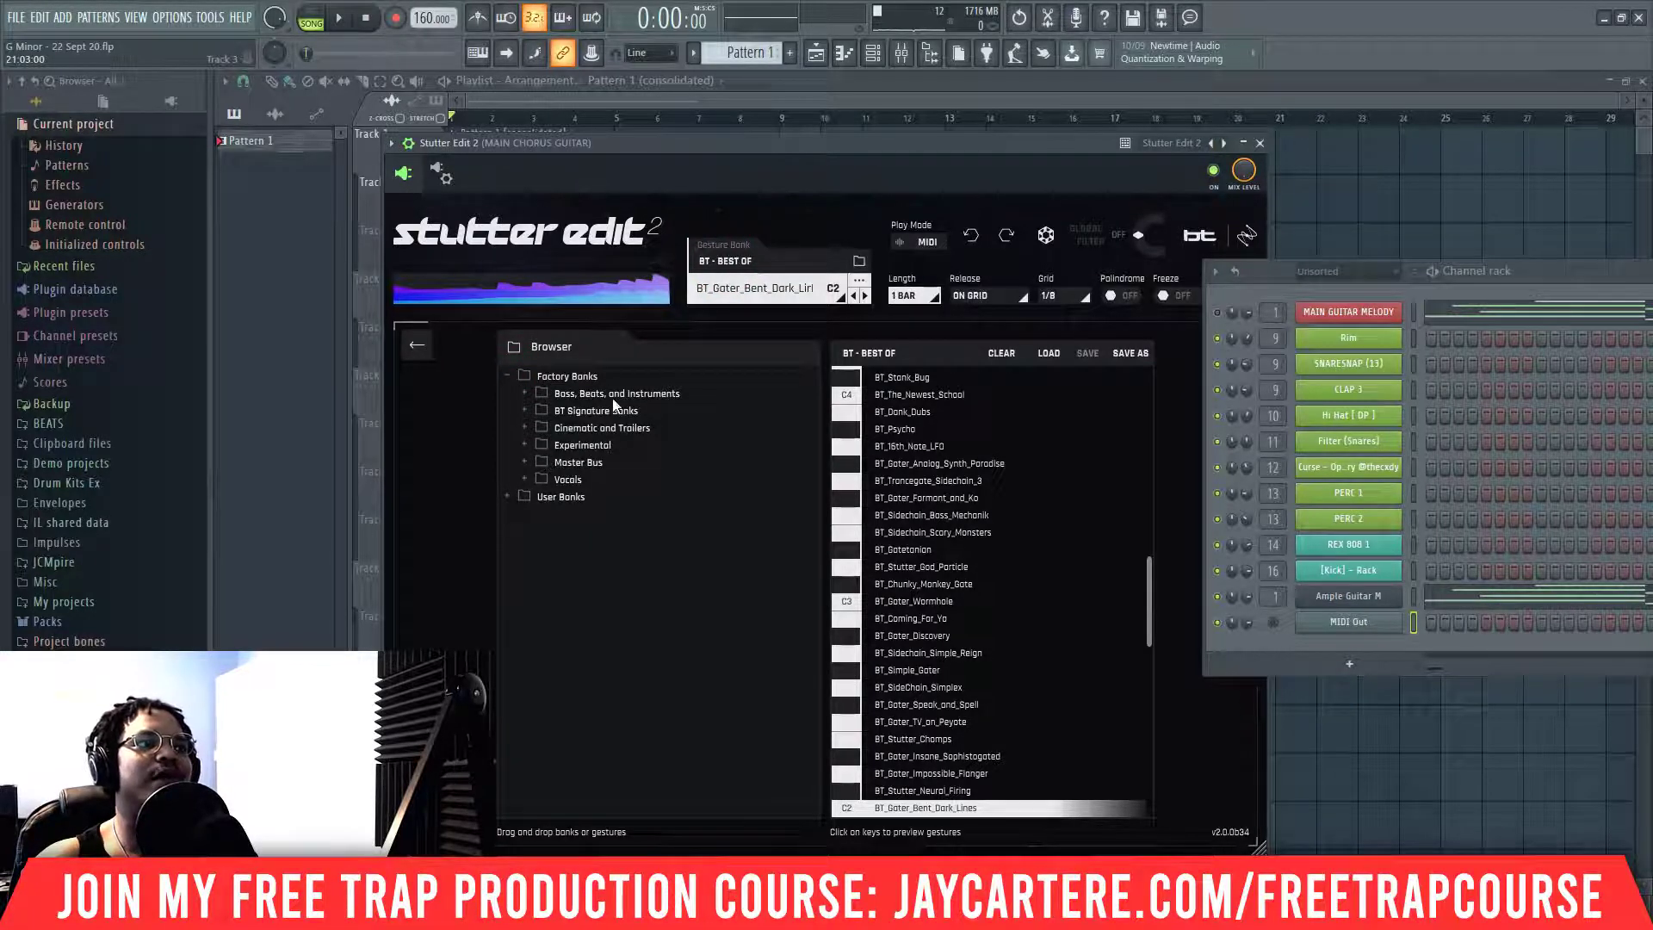
click(521, 393)
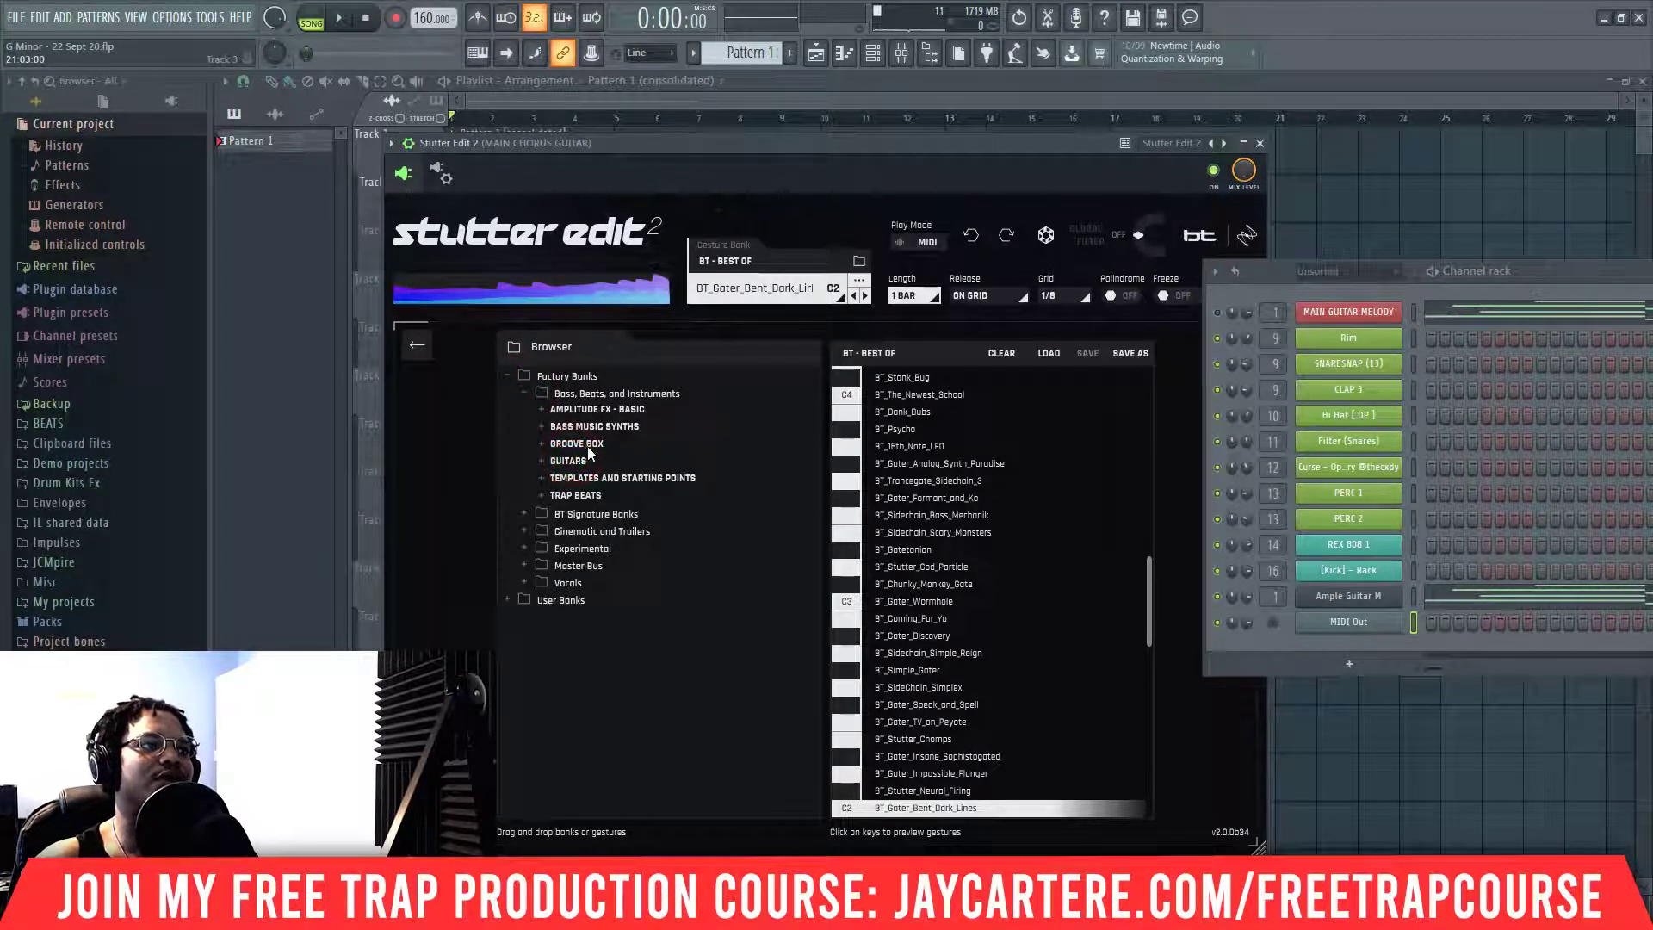
double_click(572, 461)
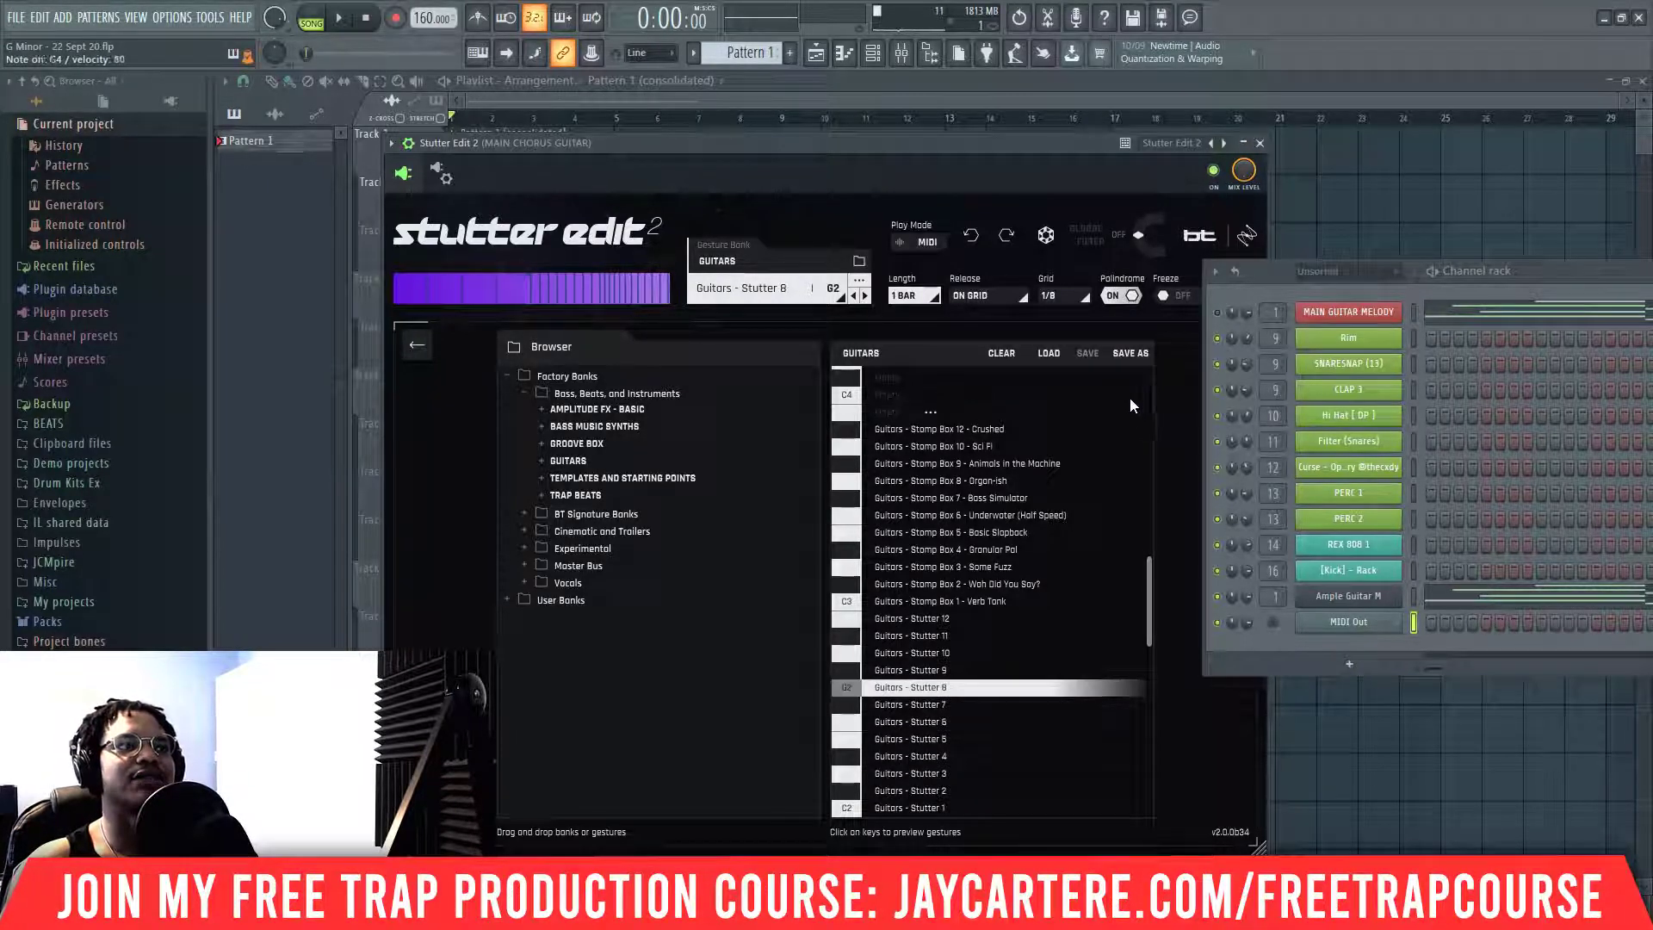
- Close the Stutter Edit 2 window, play back the arrangement to hear the guitar, and stop playback
click(1260, 143)
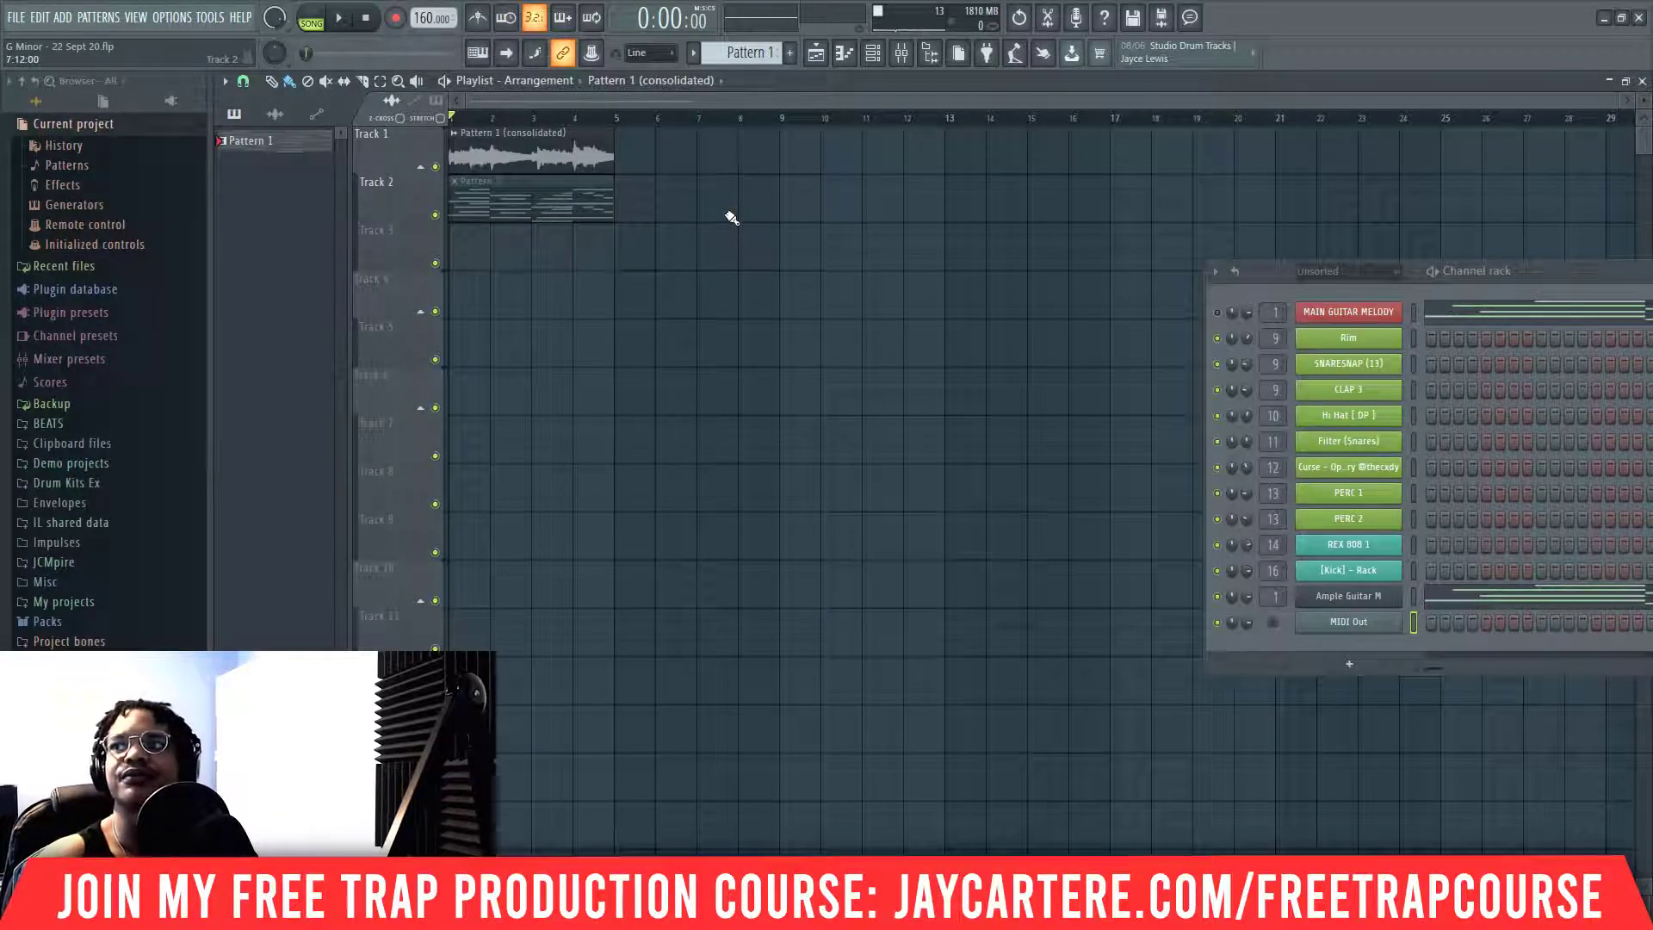
key(space)
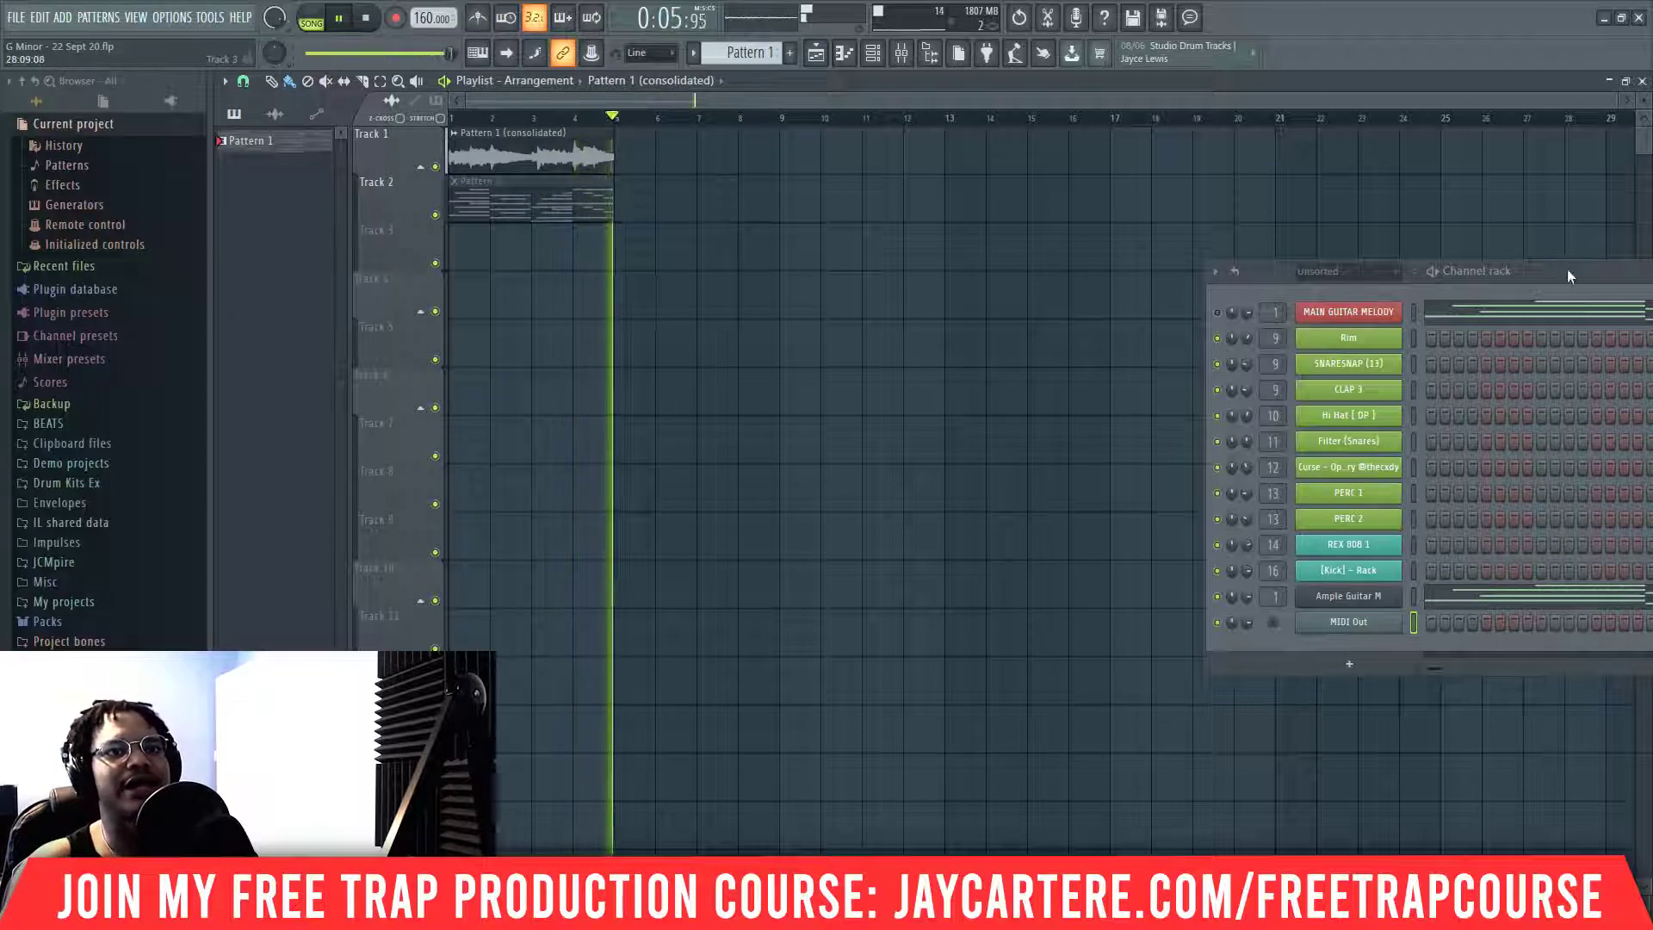
drag(1568, 269, 1175, 182)
key(space)
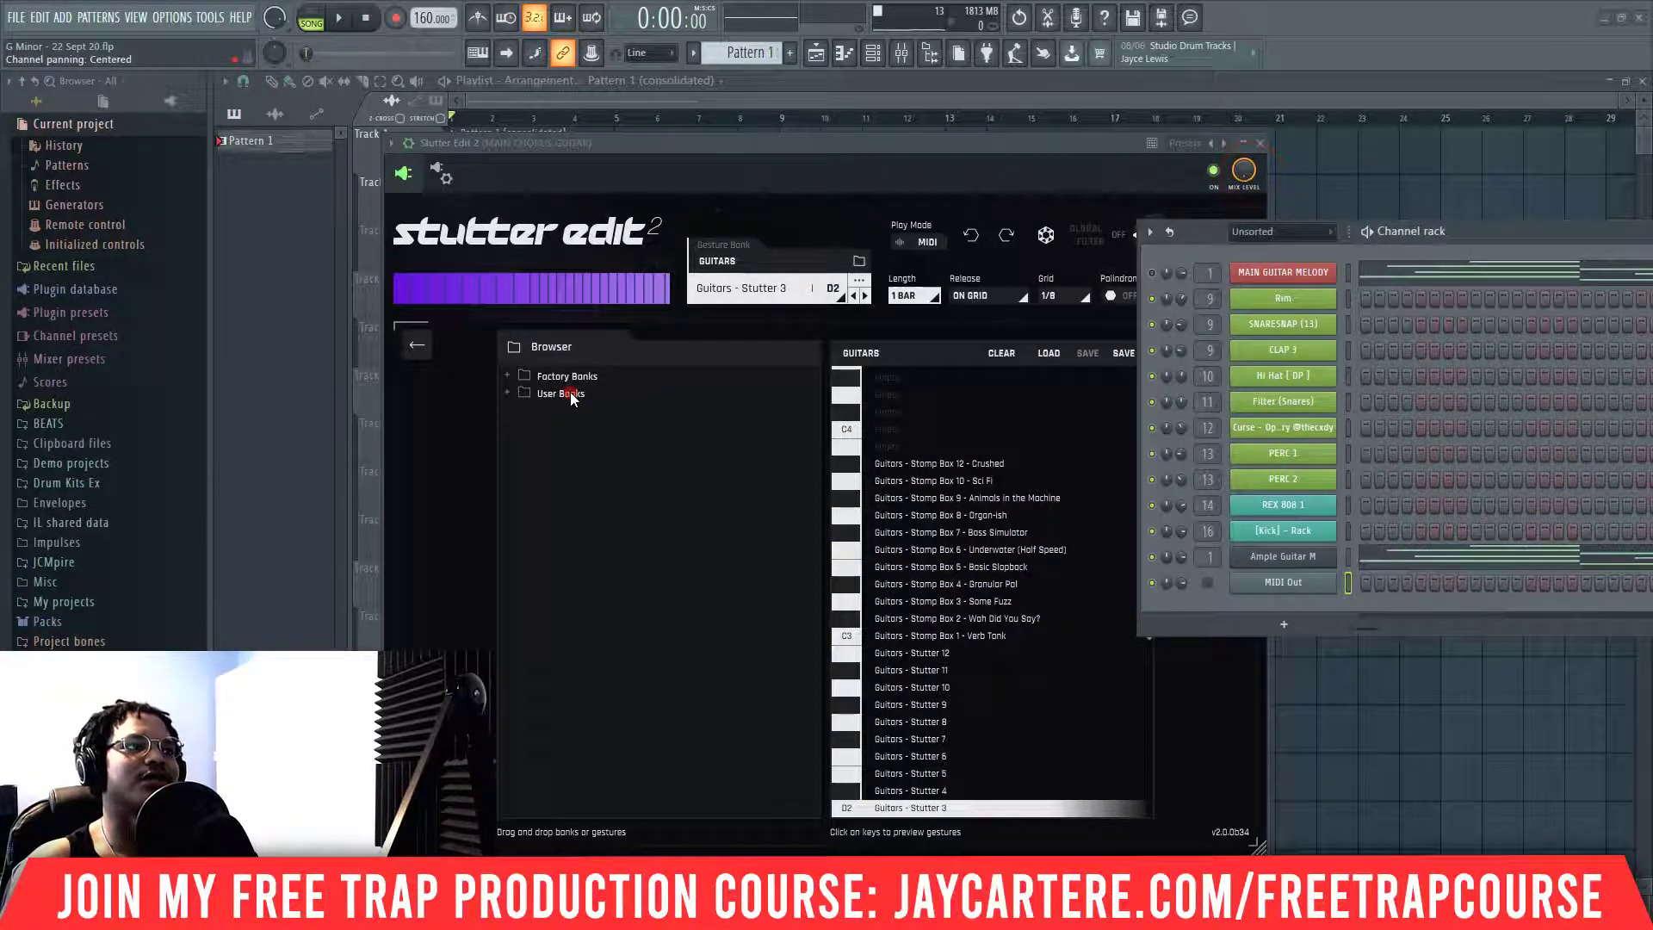
- Load CUSTOM BANK 1 from the user banks in the Stutter Edit 2 browser
click(569, 392)
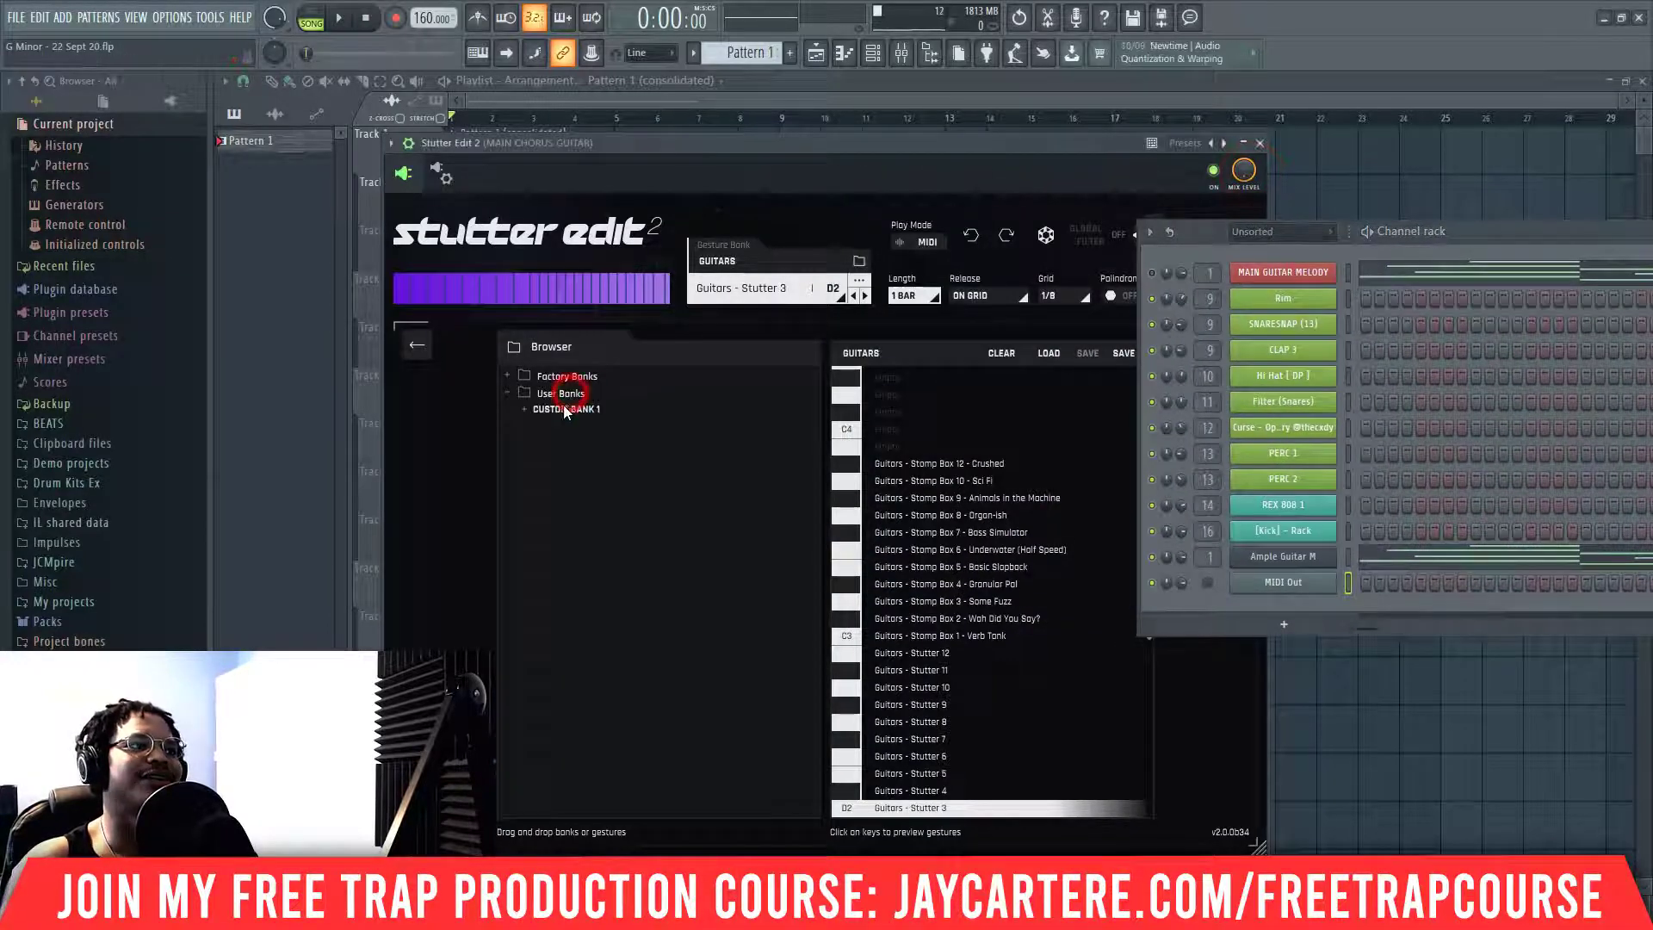
click(562, 411)
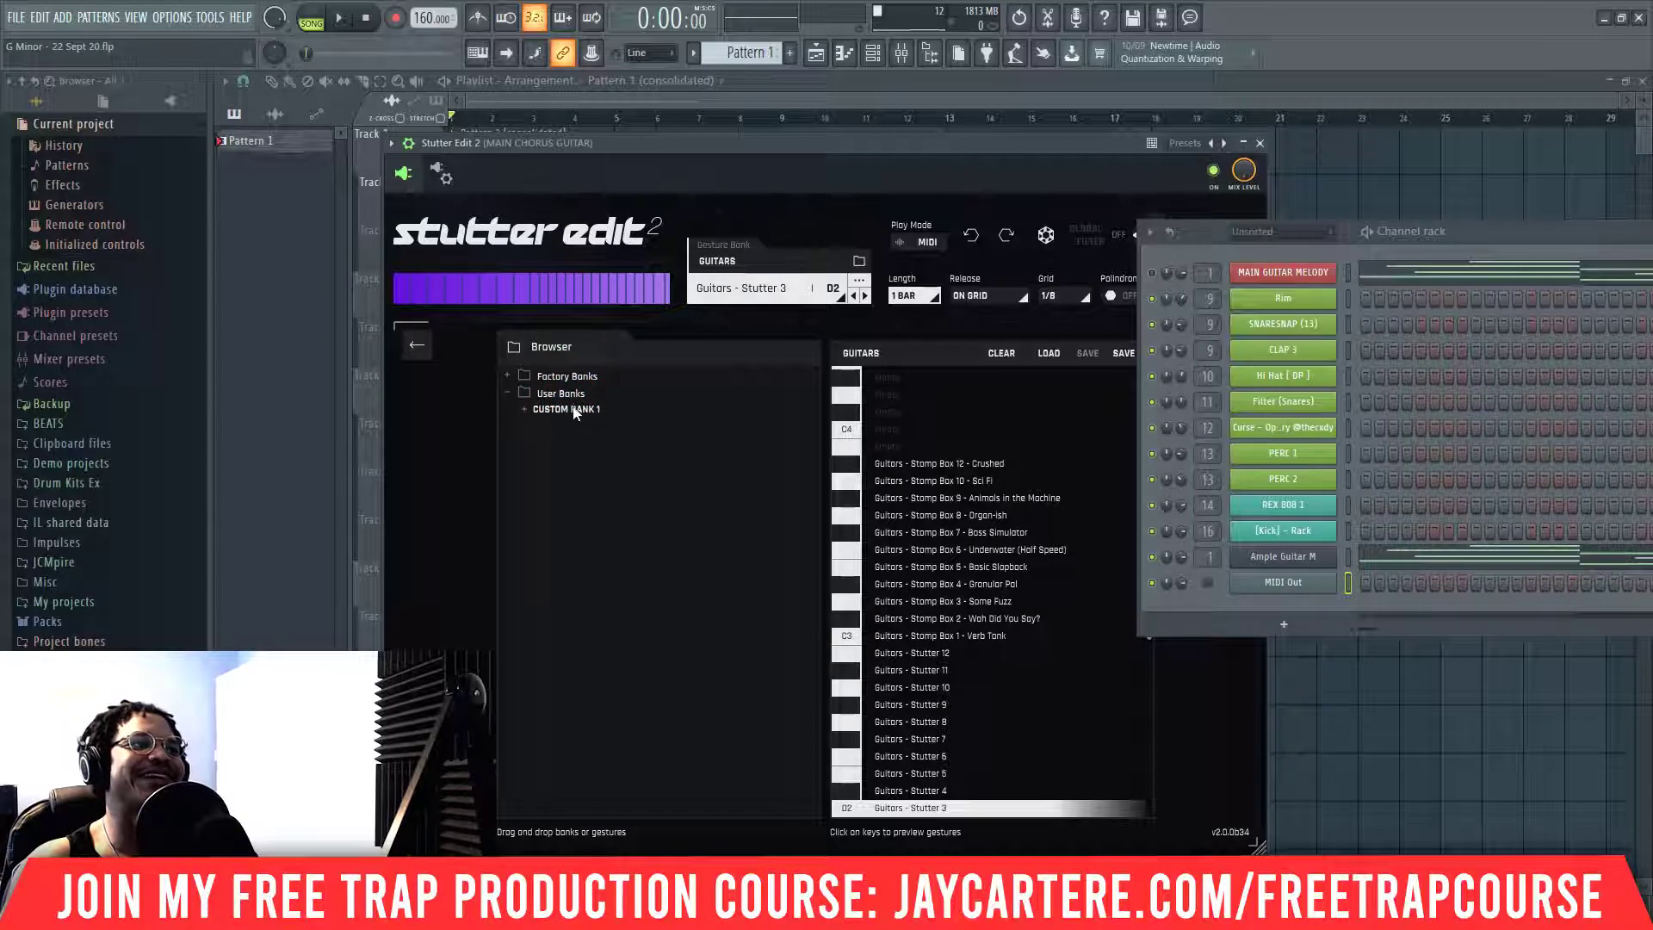
double_click(573, 412)
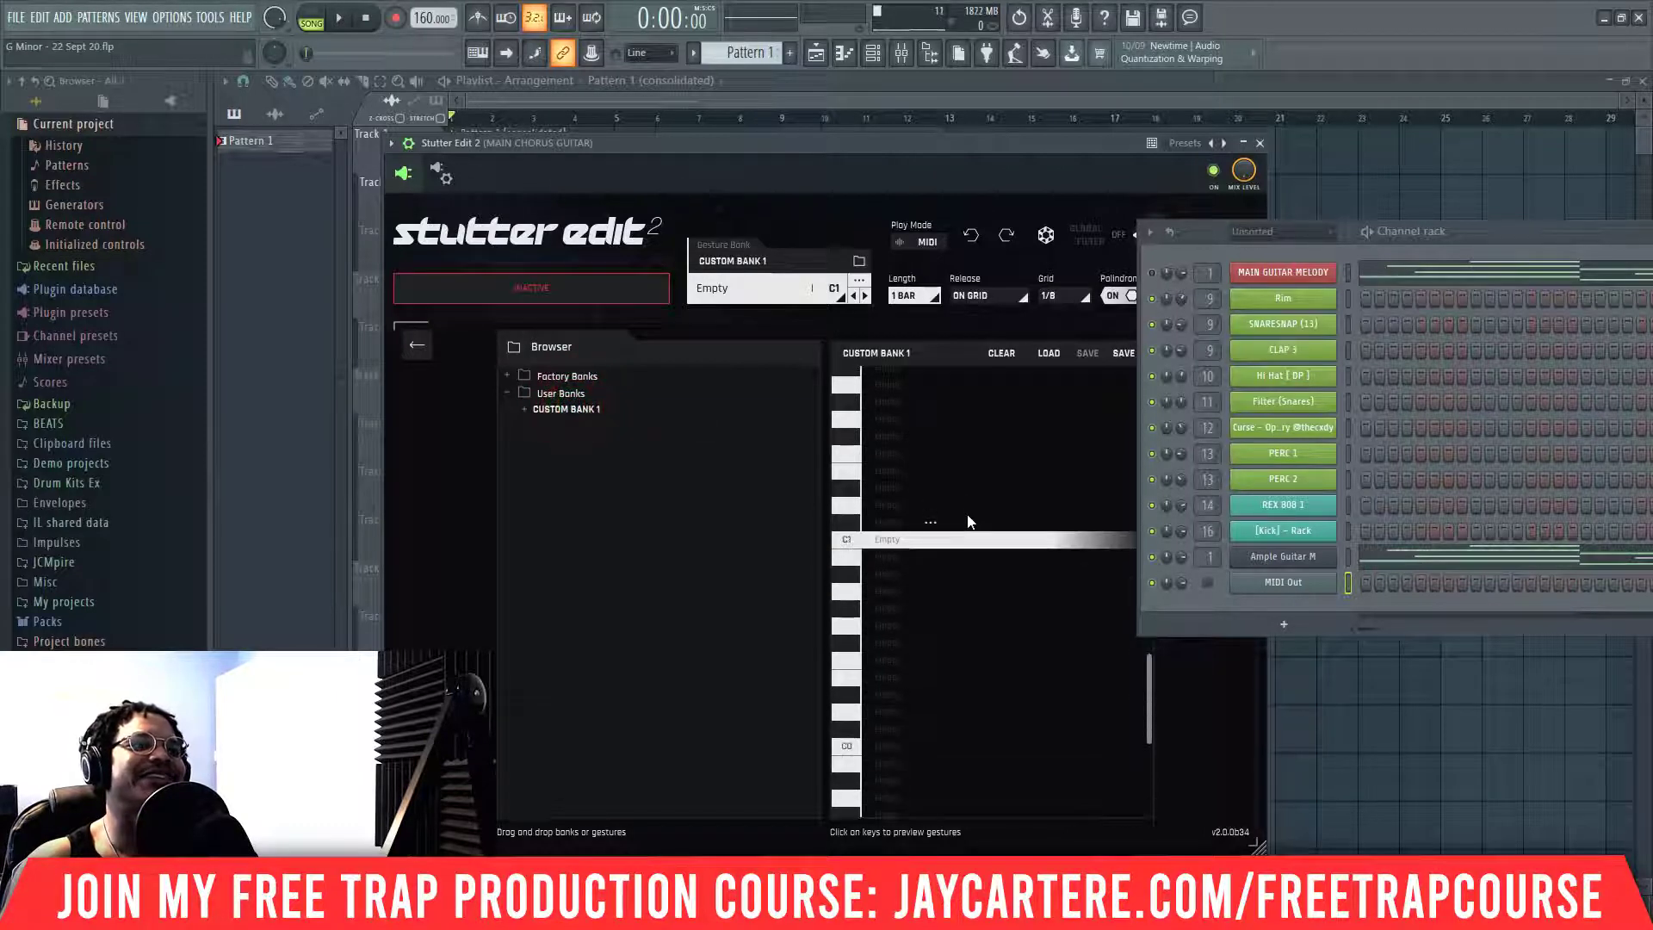
- Examine the gesture slots assigned to the keys of CUSTOM BANK 1, from the lowest octaves to the highest
scroll(966, 515, down, 6)
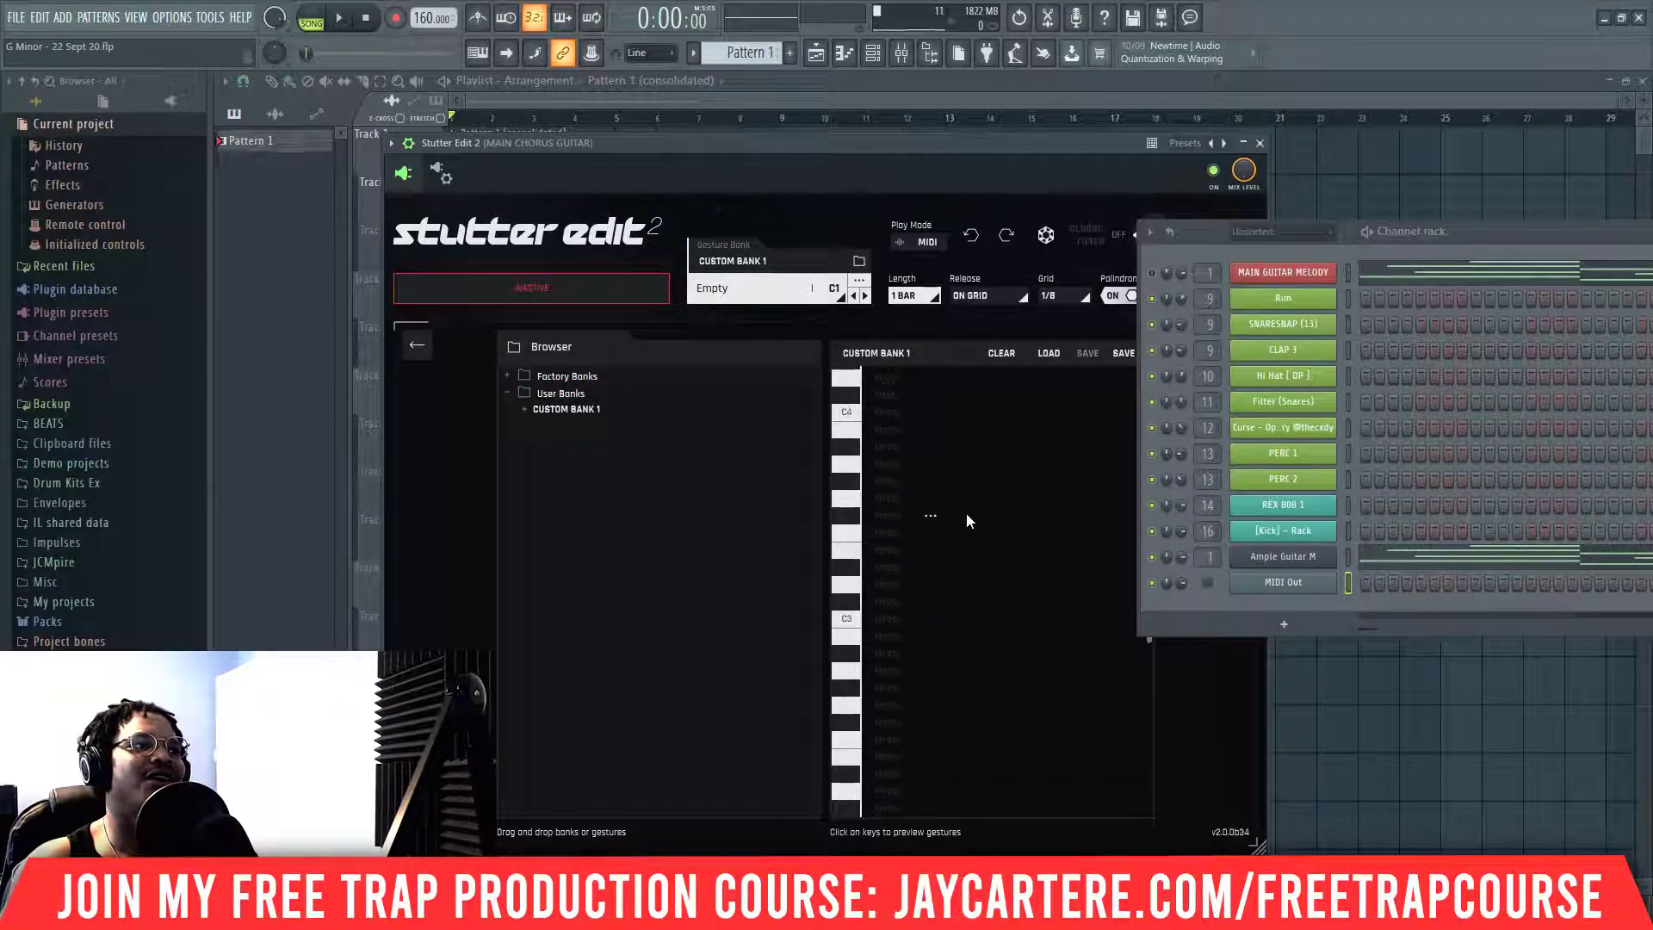
scroll(966, 518, down, 2)
scroll(966, 518, up, 5)
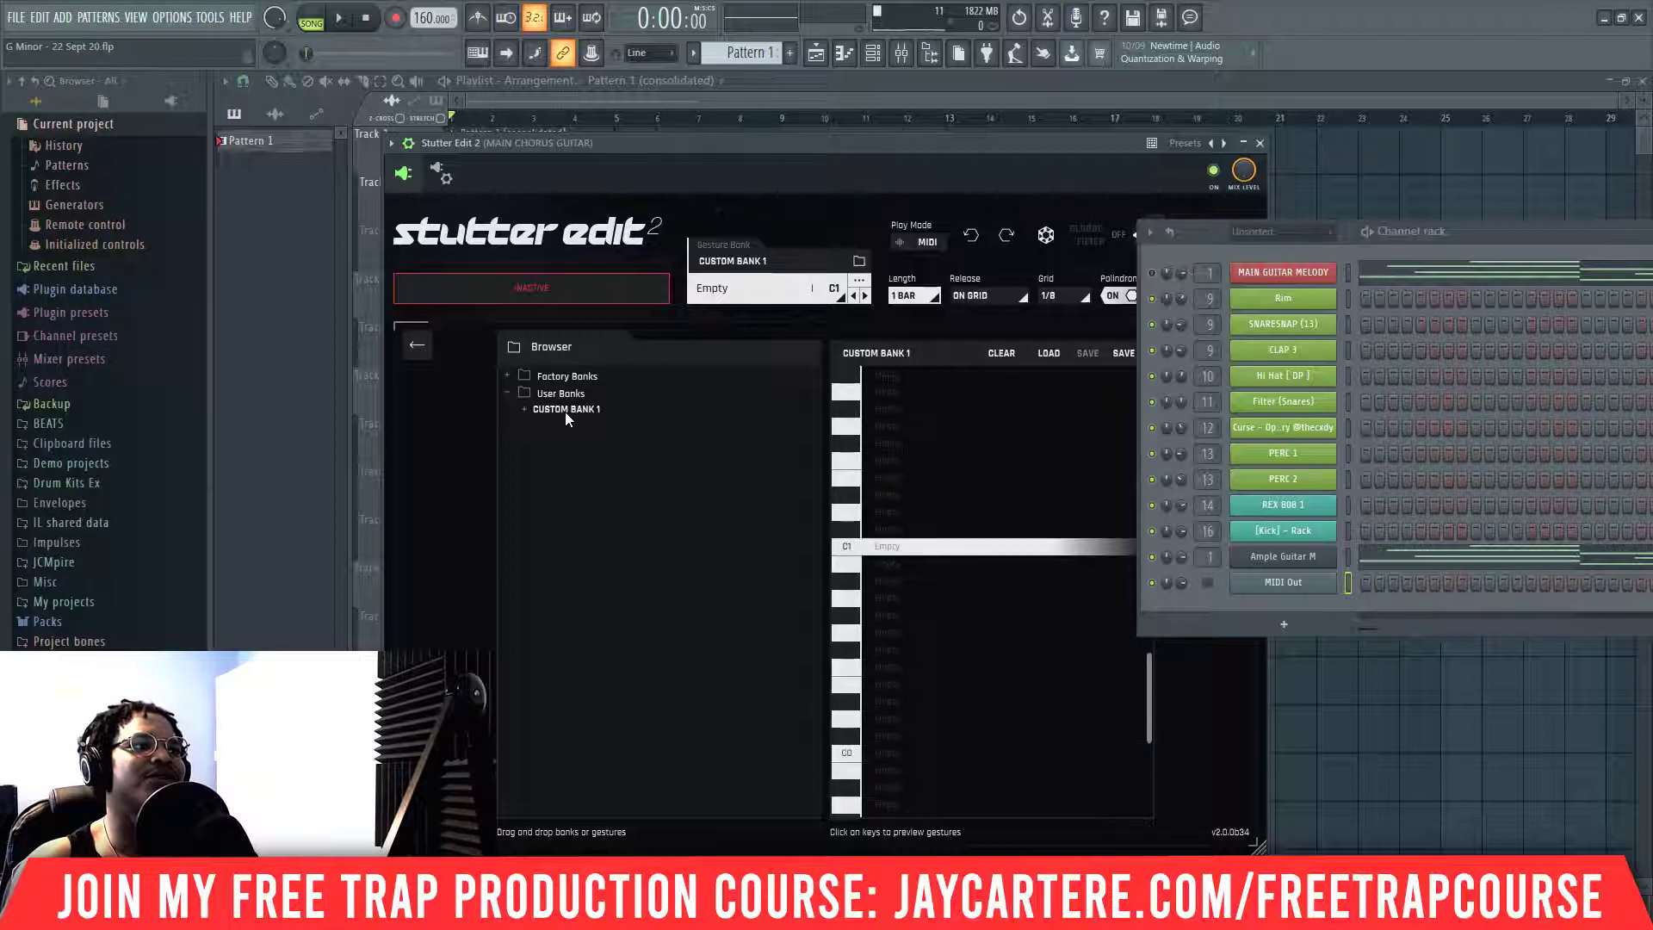
click(565, 411)
click(536, 410)
scroll(984, 544, down, 4)
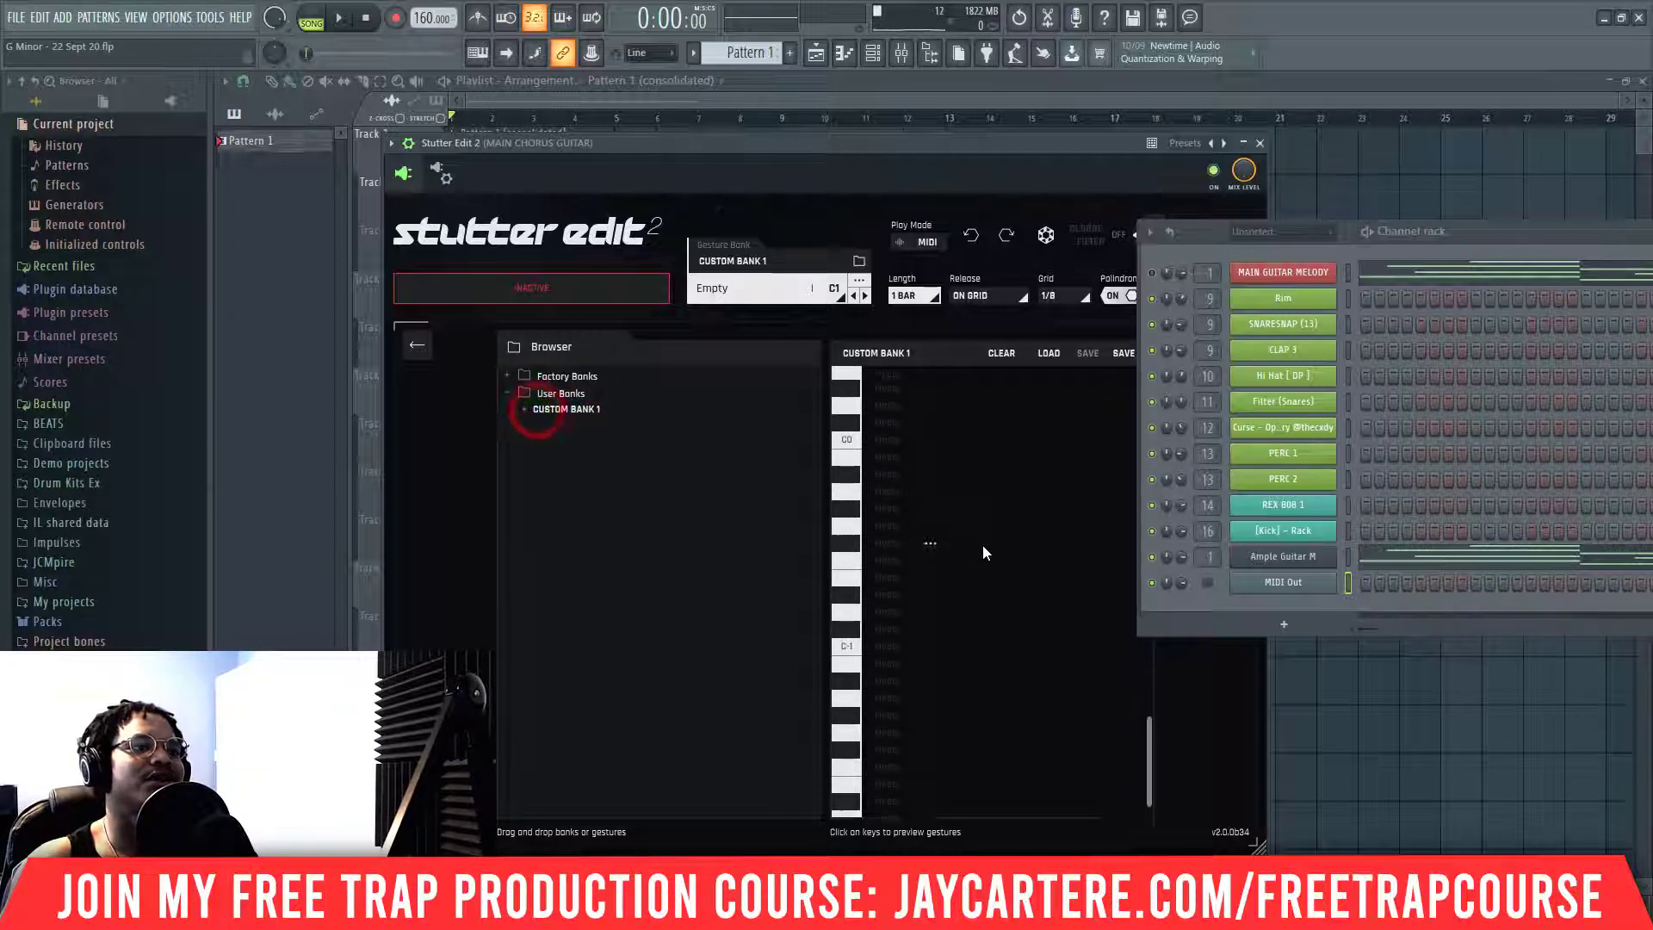
scroll(983, 544, up, 12)
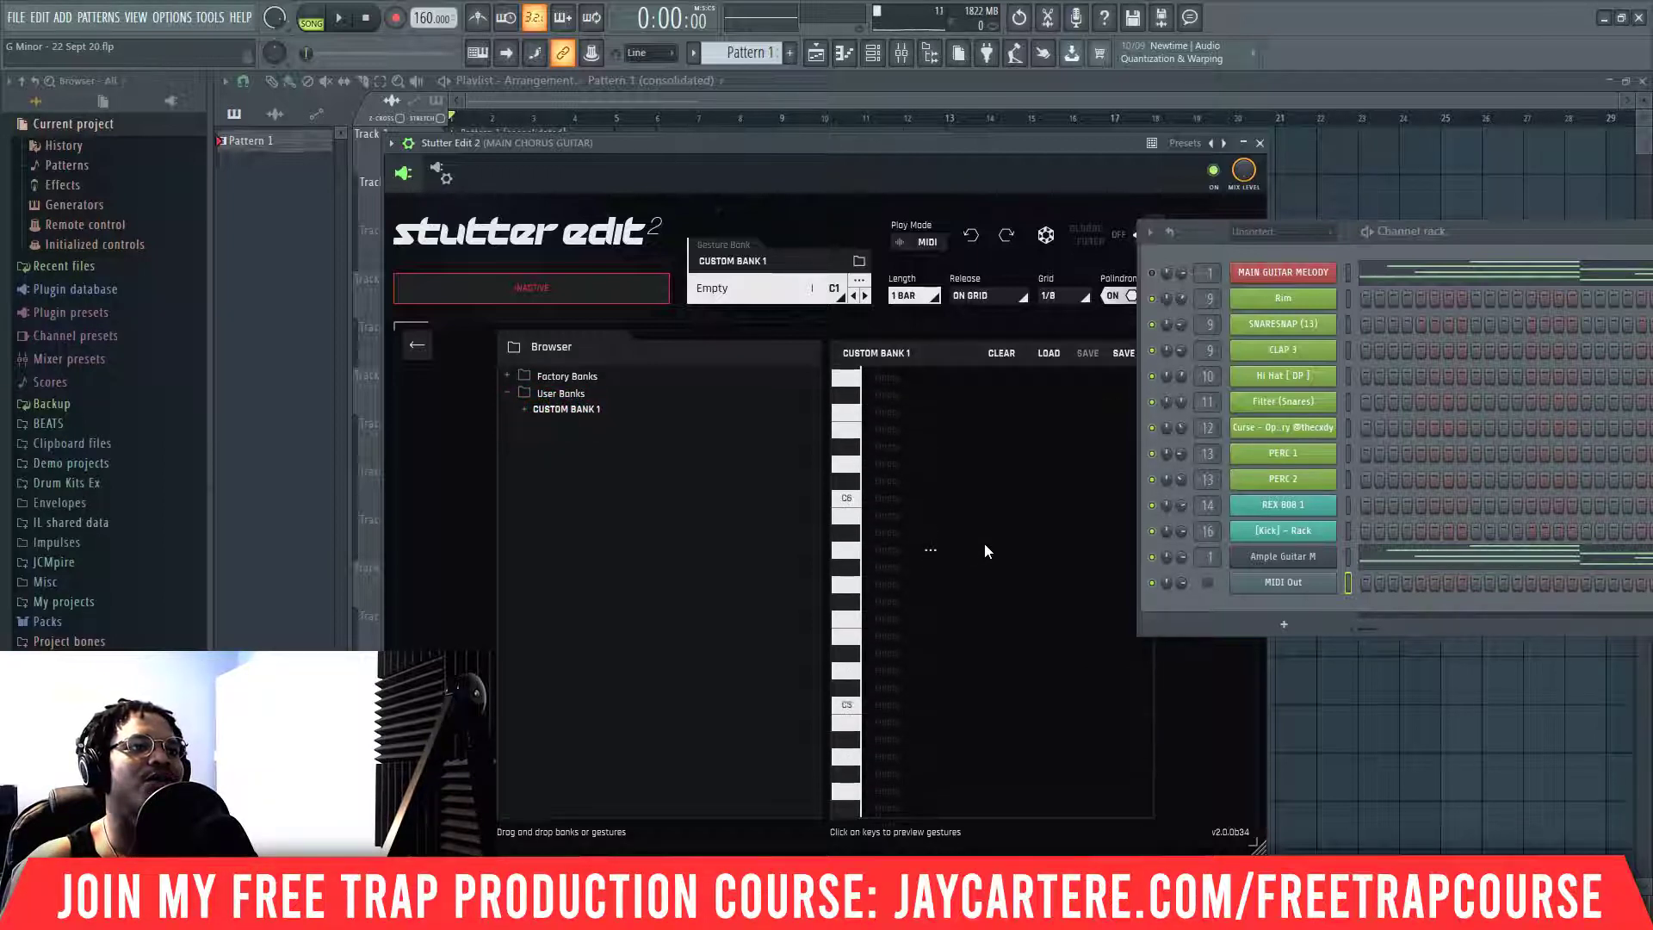
scroll(984, 544, up, 4)
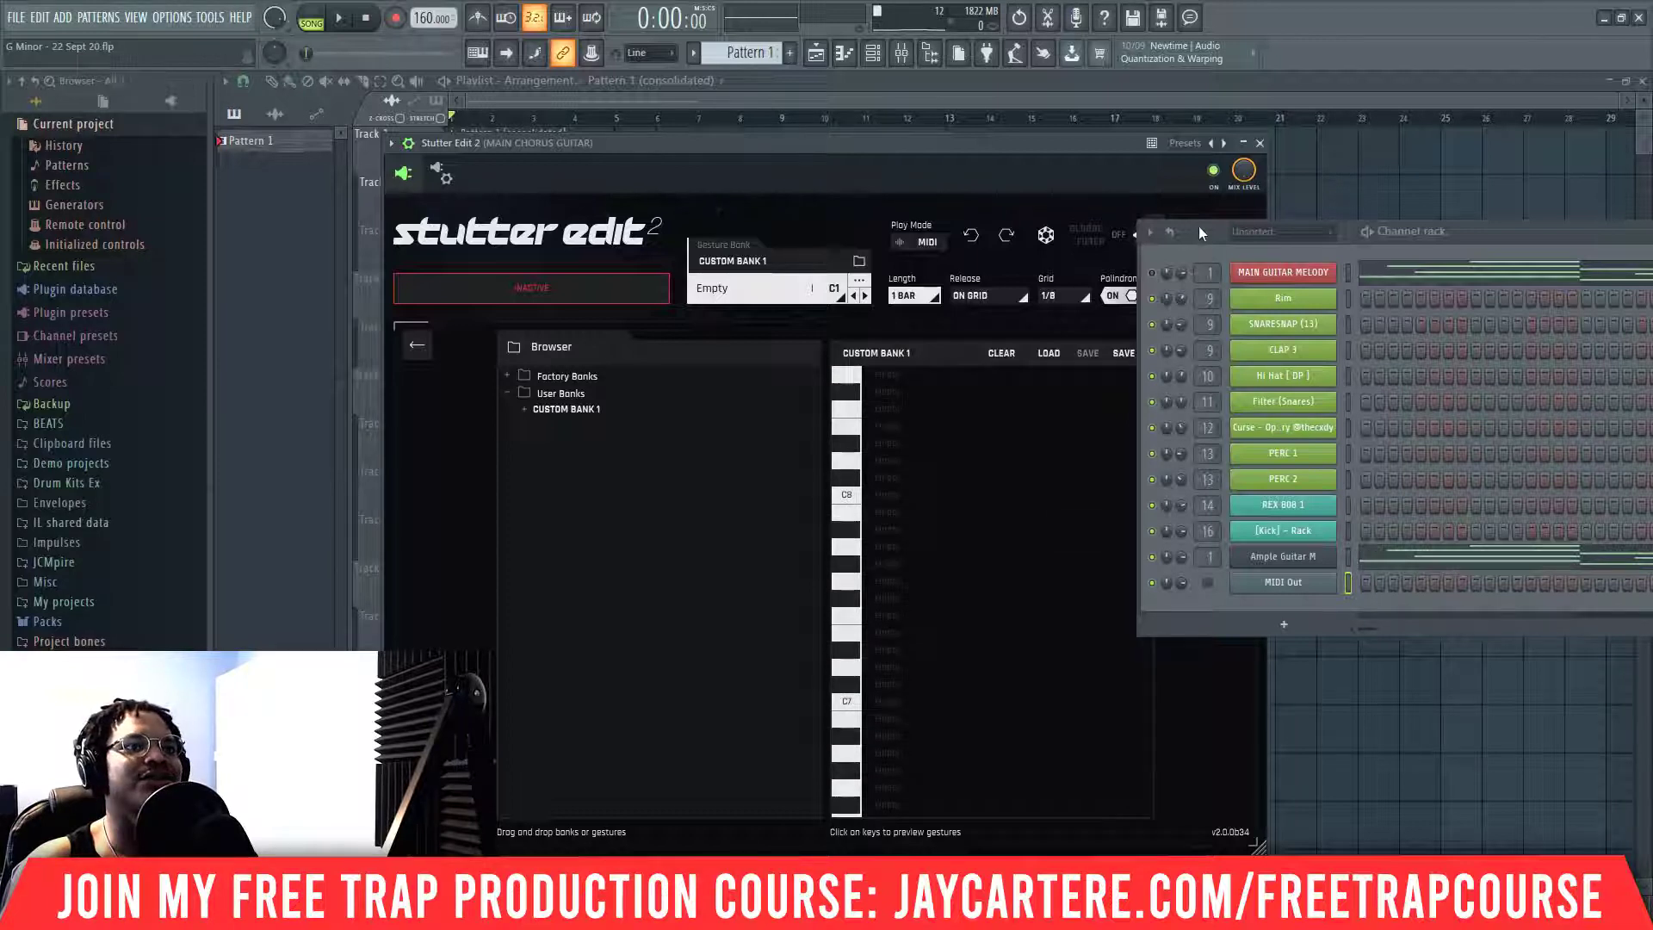
- Move the Channel rack clear of the plugin window and look over the folders inside Factory Banks
drag(1199, 233, 1605, 299)
click(523, 411)
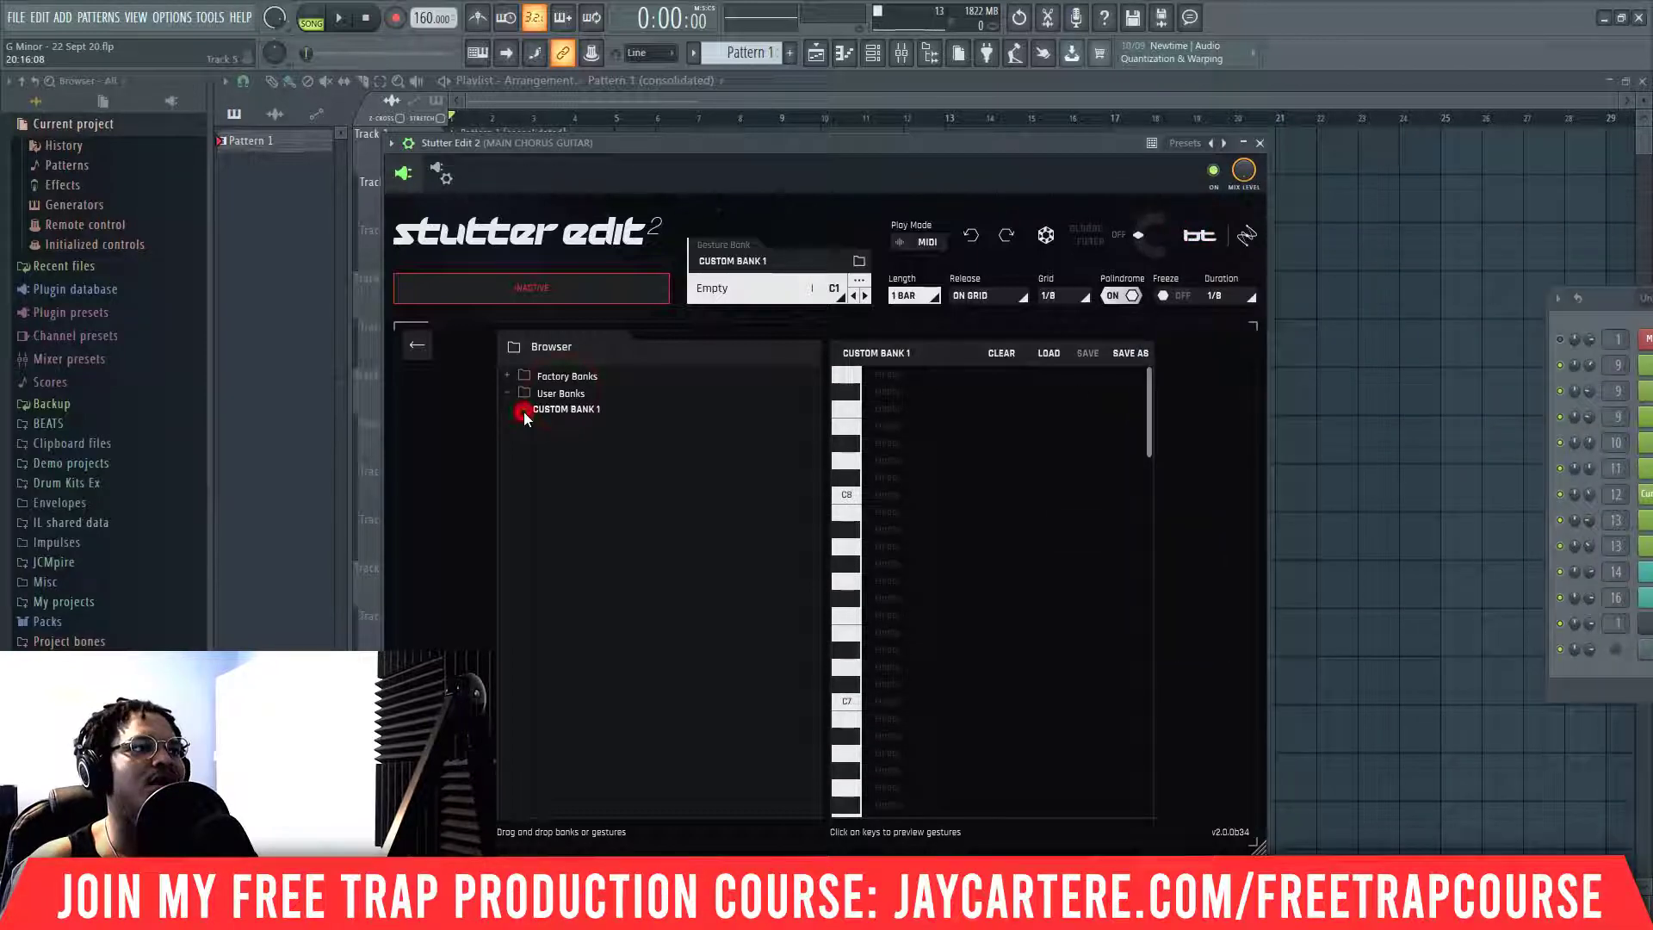
click(557, 380)
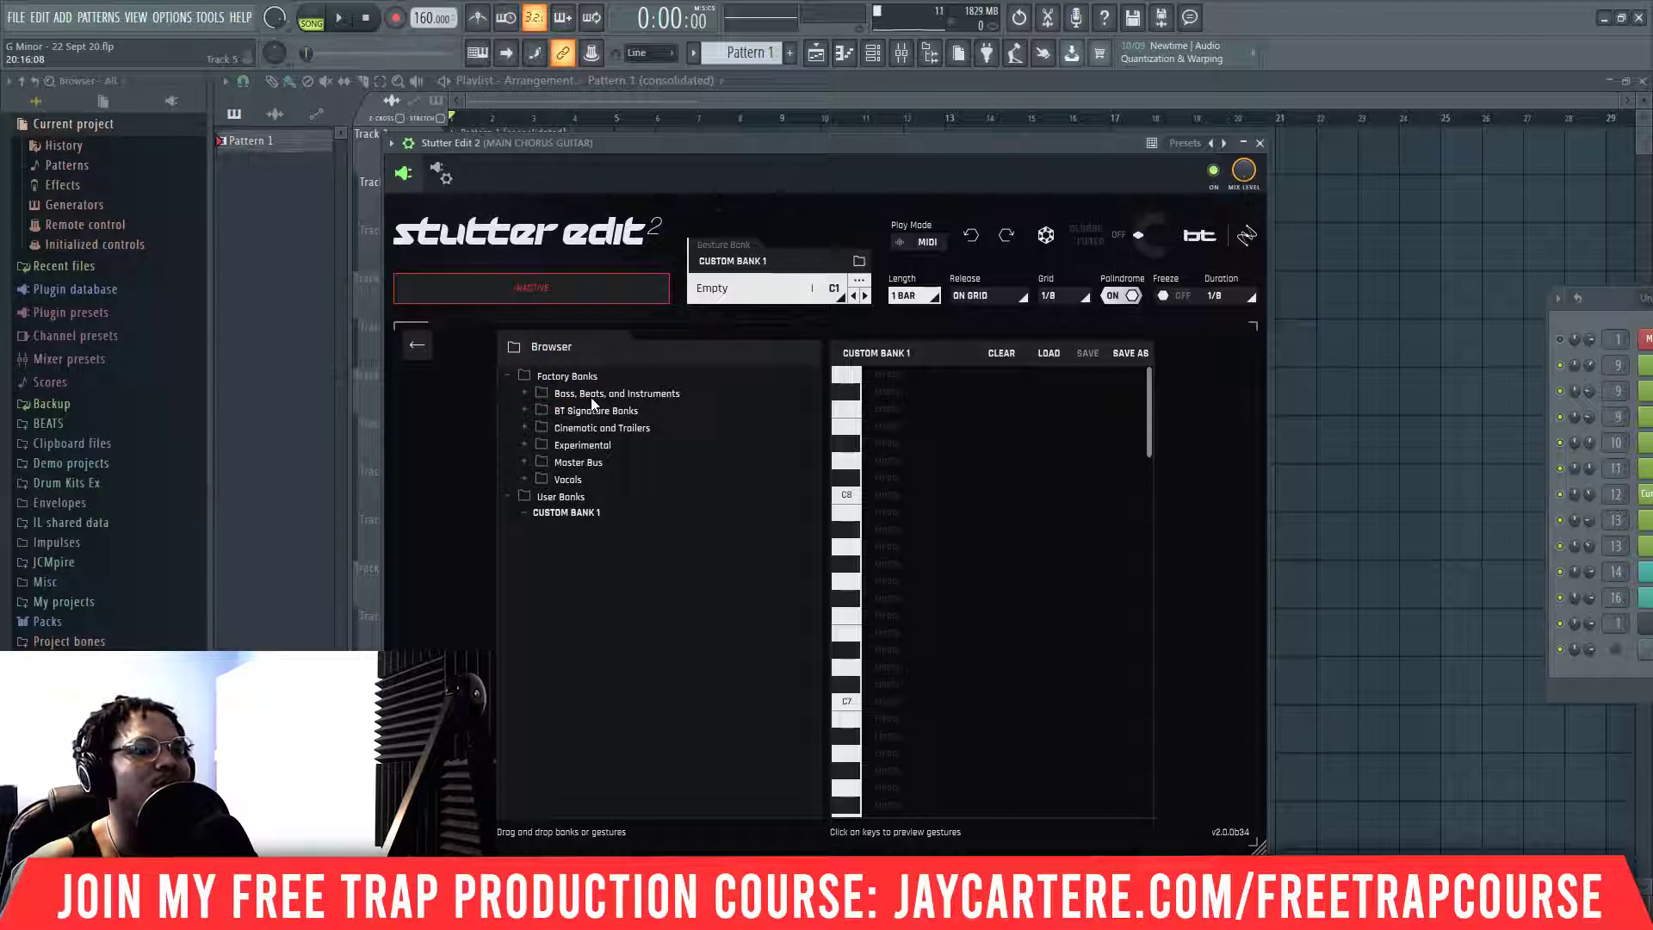
click(603, 379)
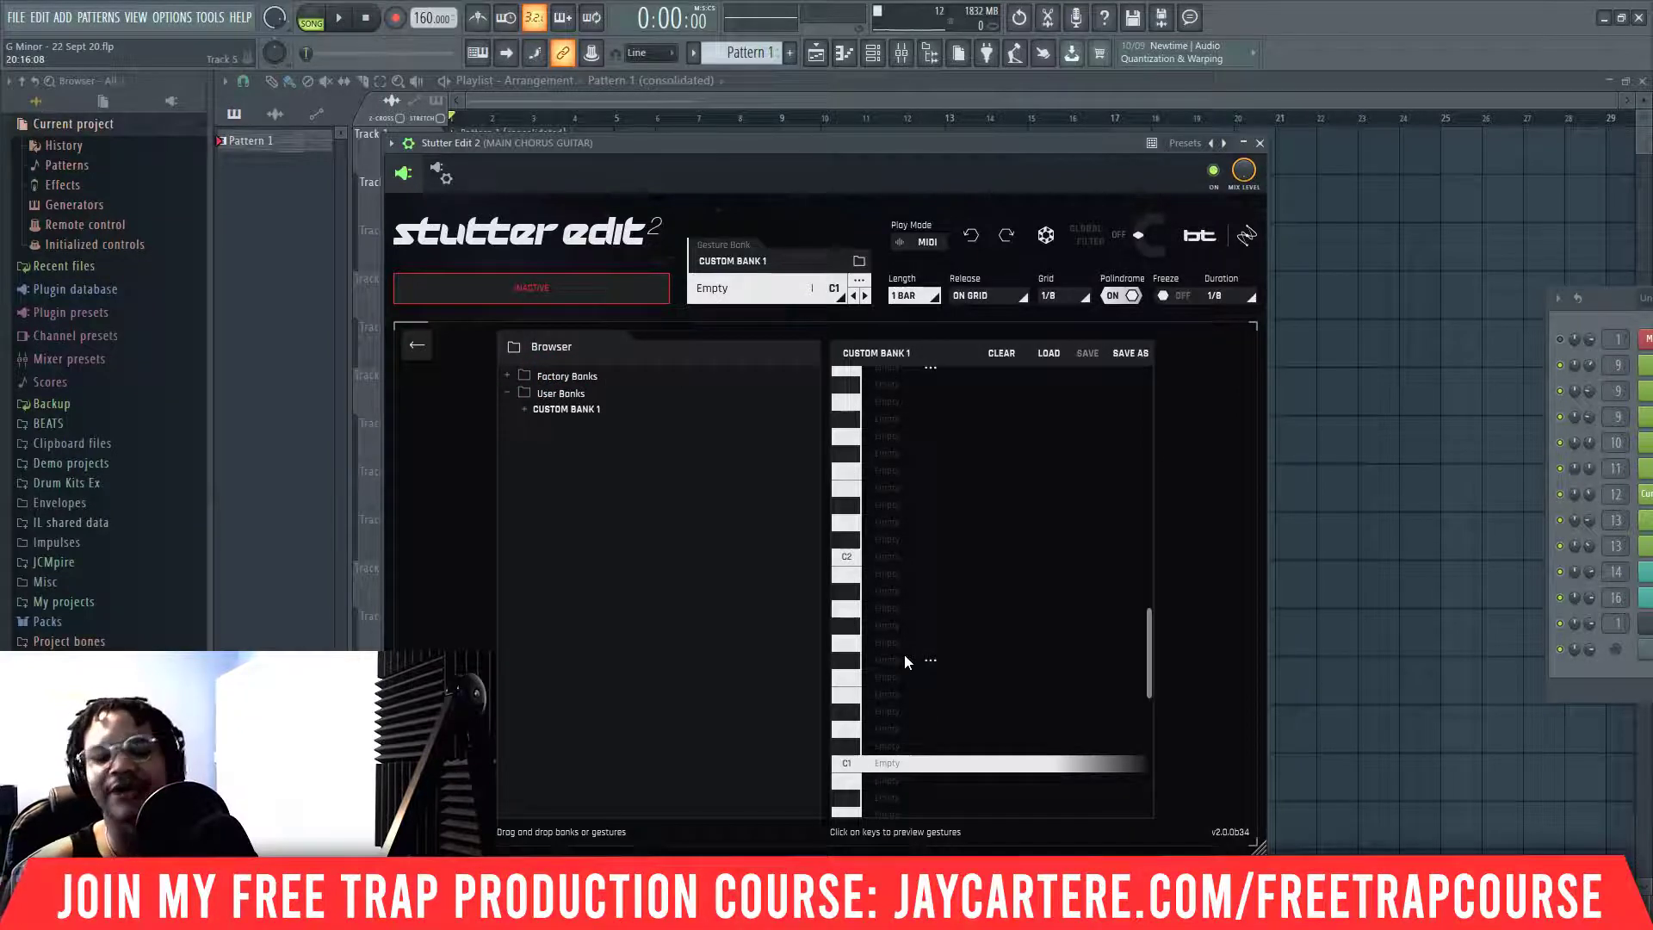
- Check the keyboard range of the custom bank for assigned gestures again and collapse the User Banks folder
scroll(926, 612, down, 5)
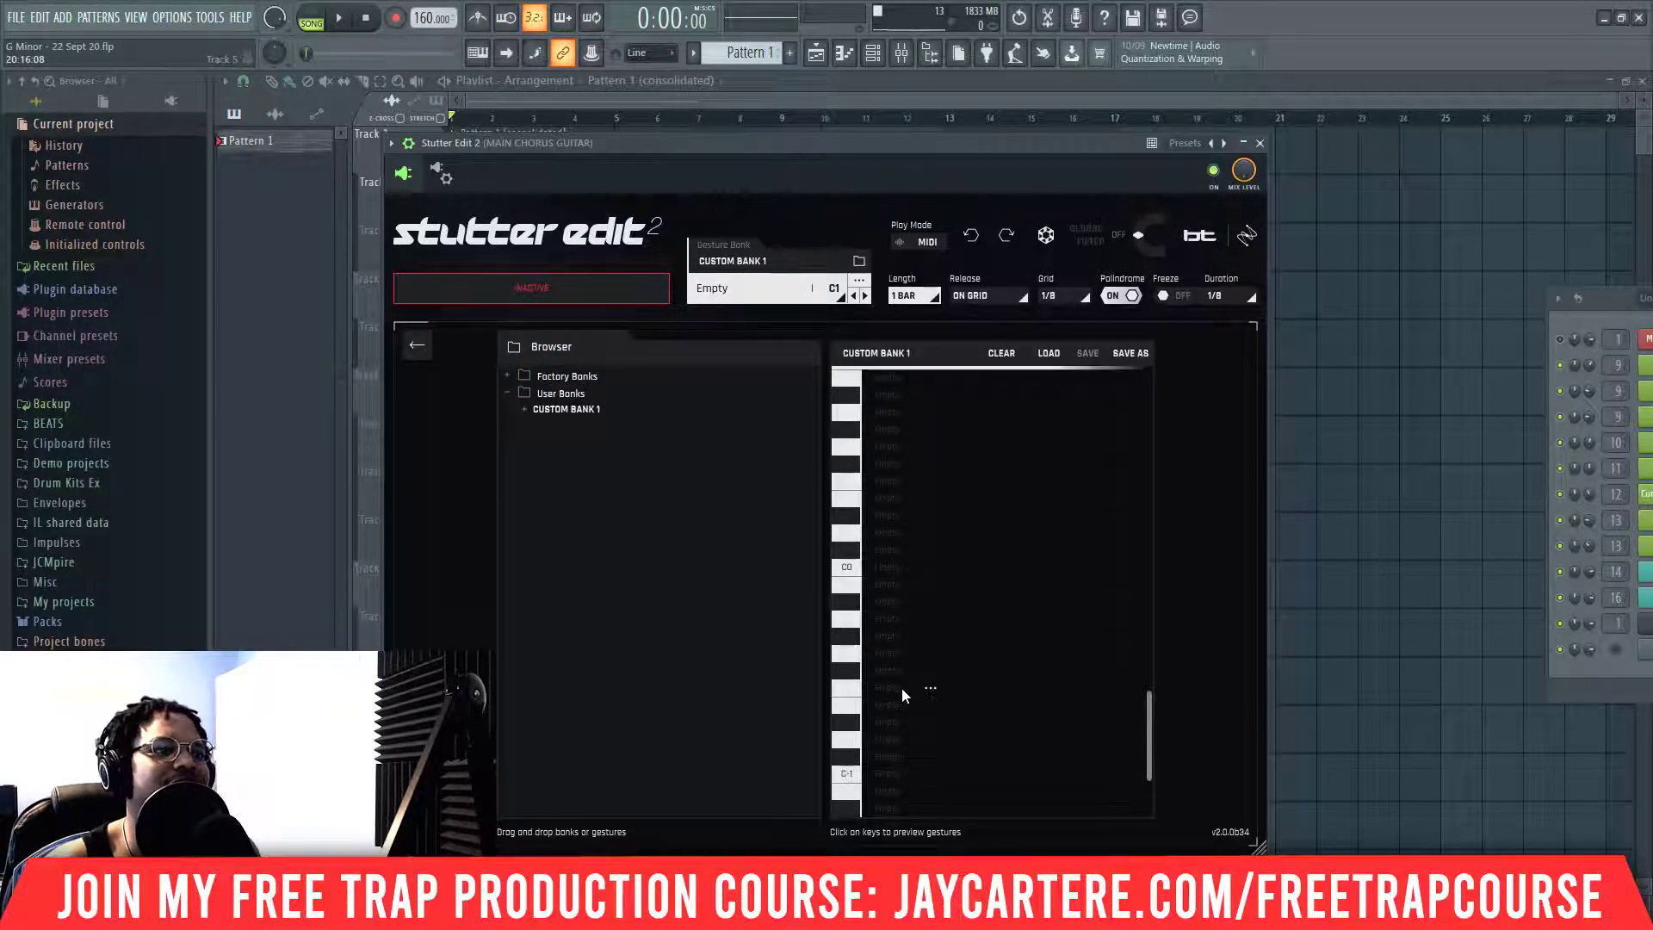
scroll(899, 693, down, 4)
scroll(898, 698, up, 9)
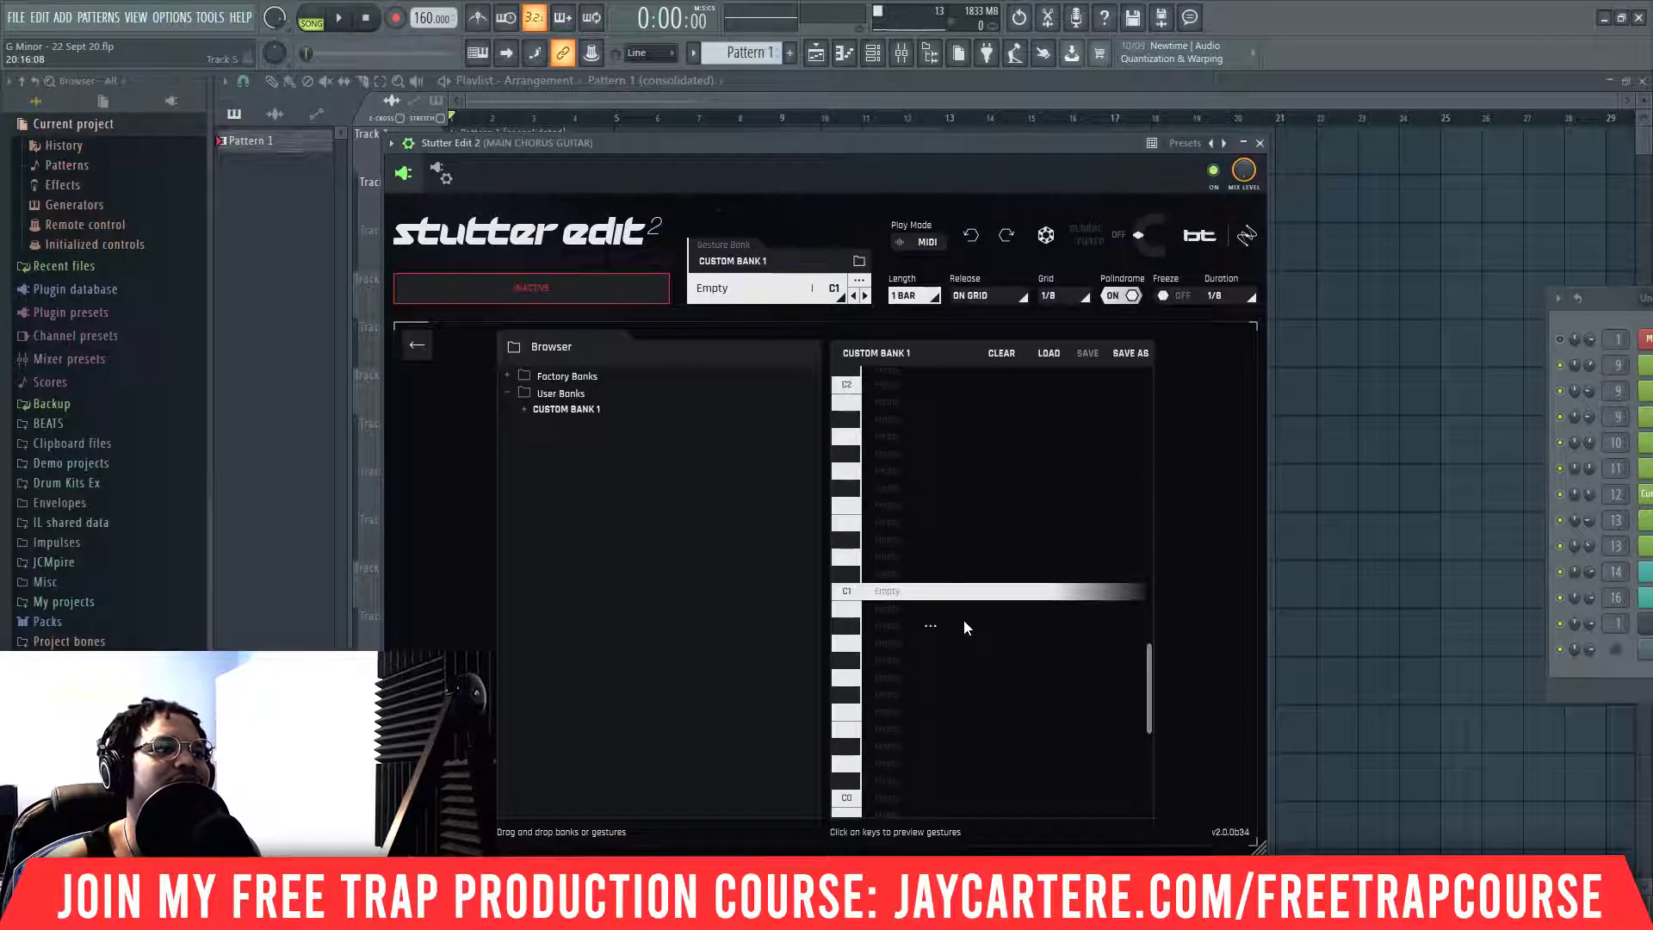
scroll(897, 618, up, 4)
scroll(944, 566, up, 20)
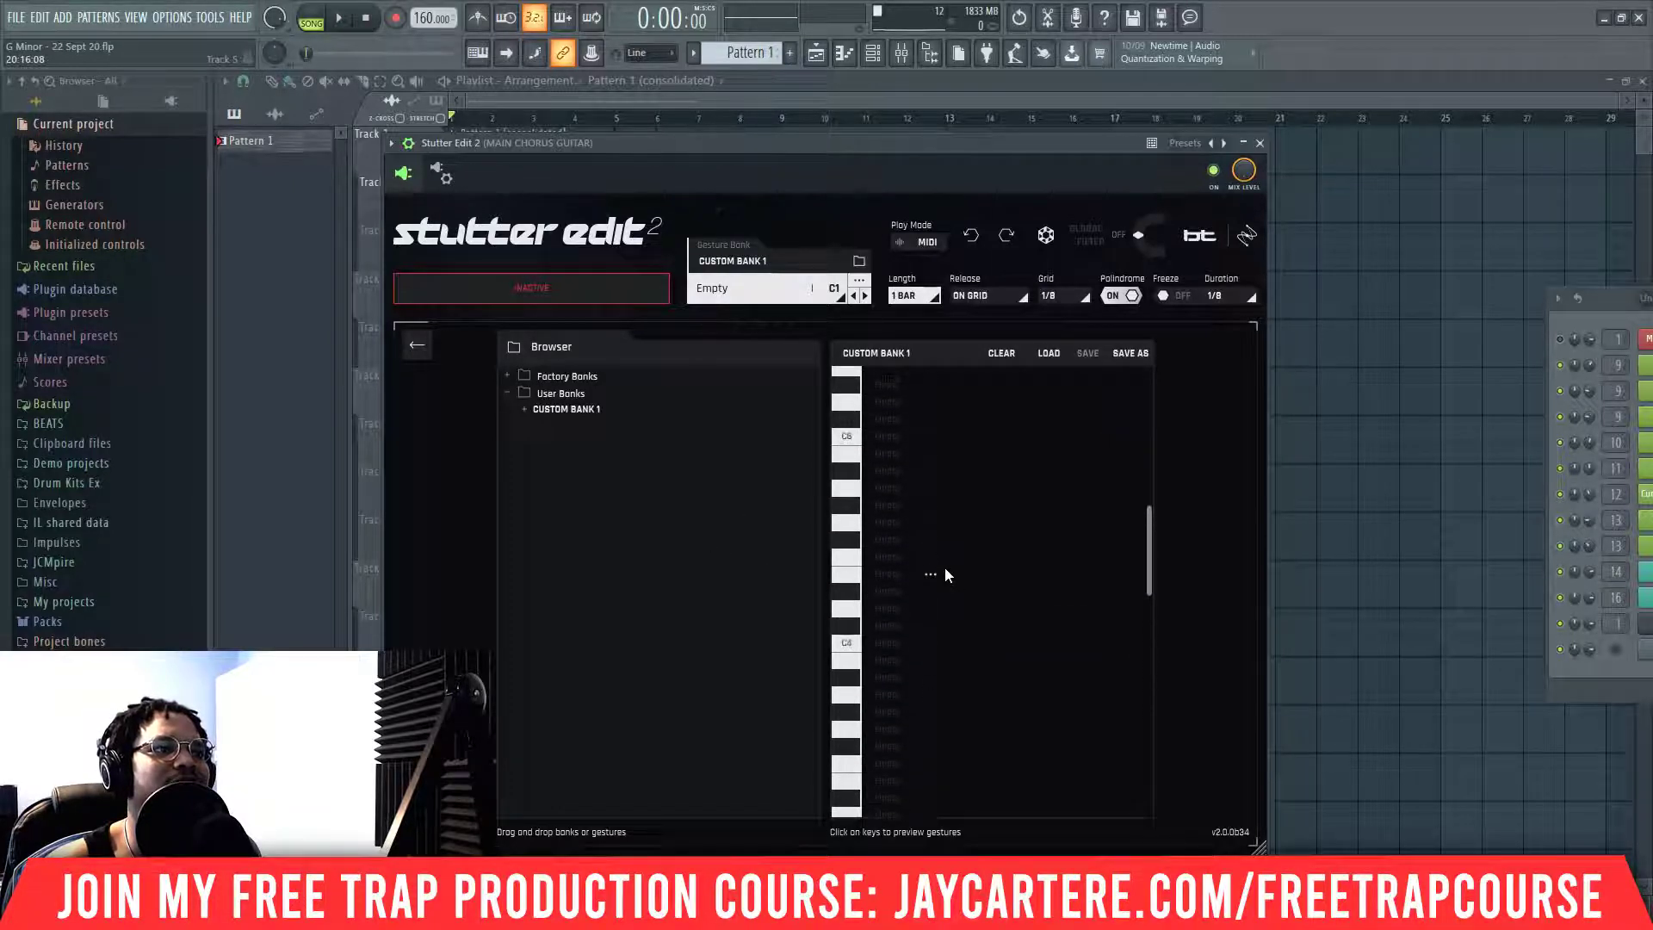
scroll(944, 567, down, 20)
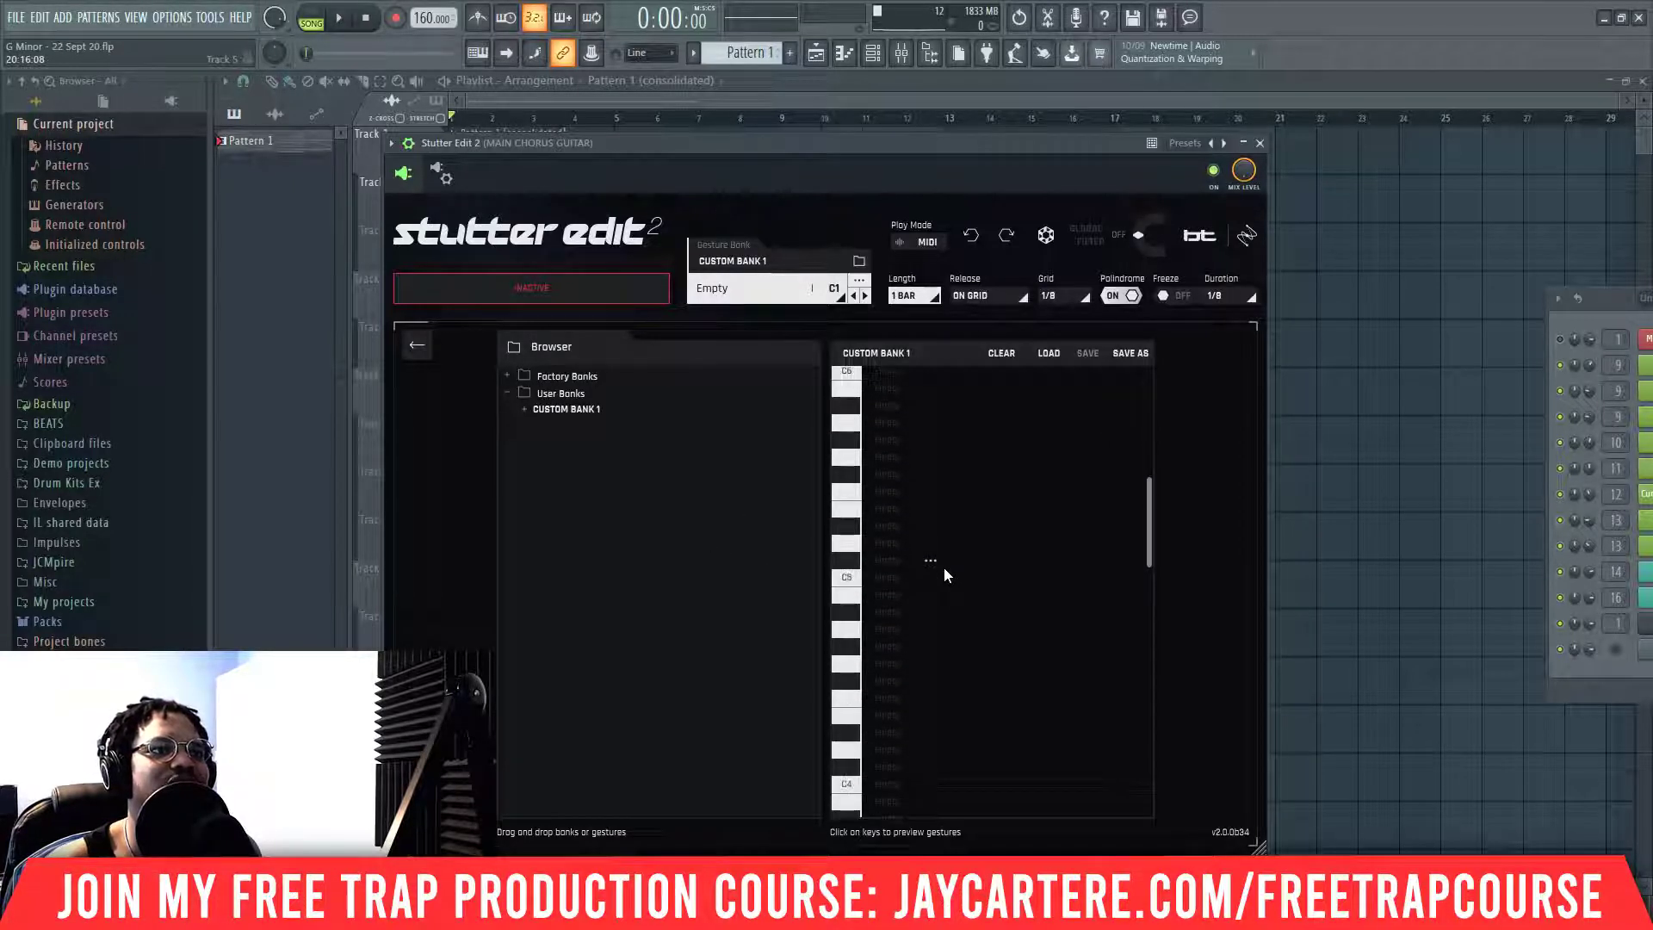
scroll(942, 574, down, 2)
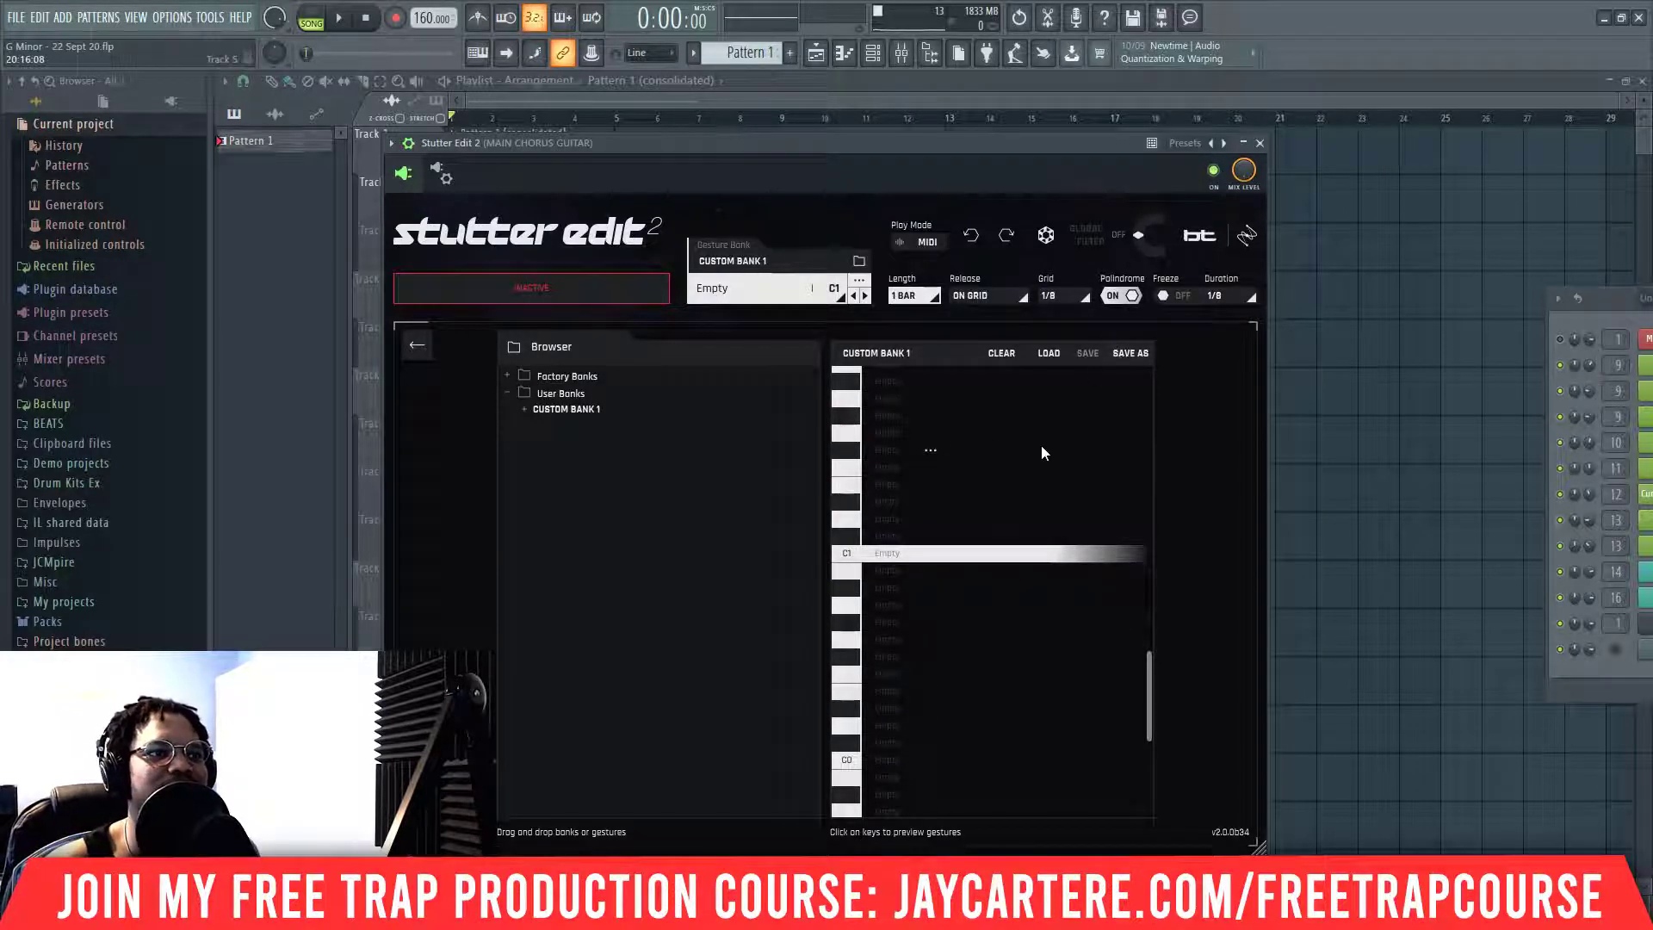
click(509, 394)
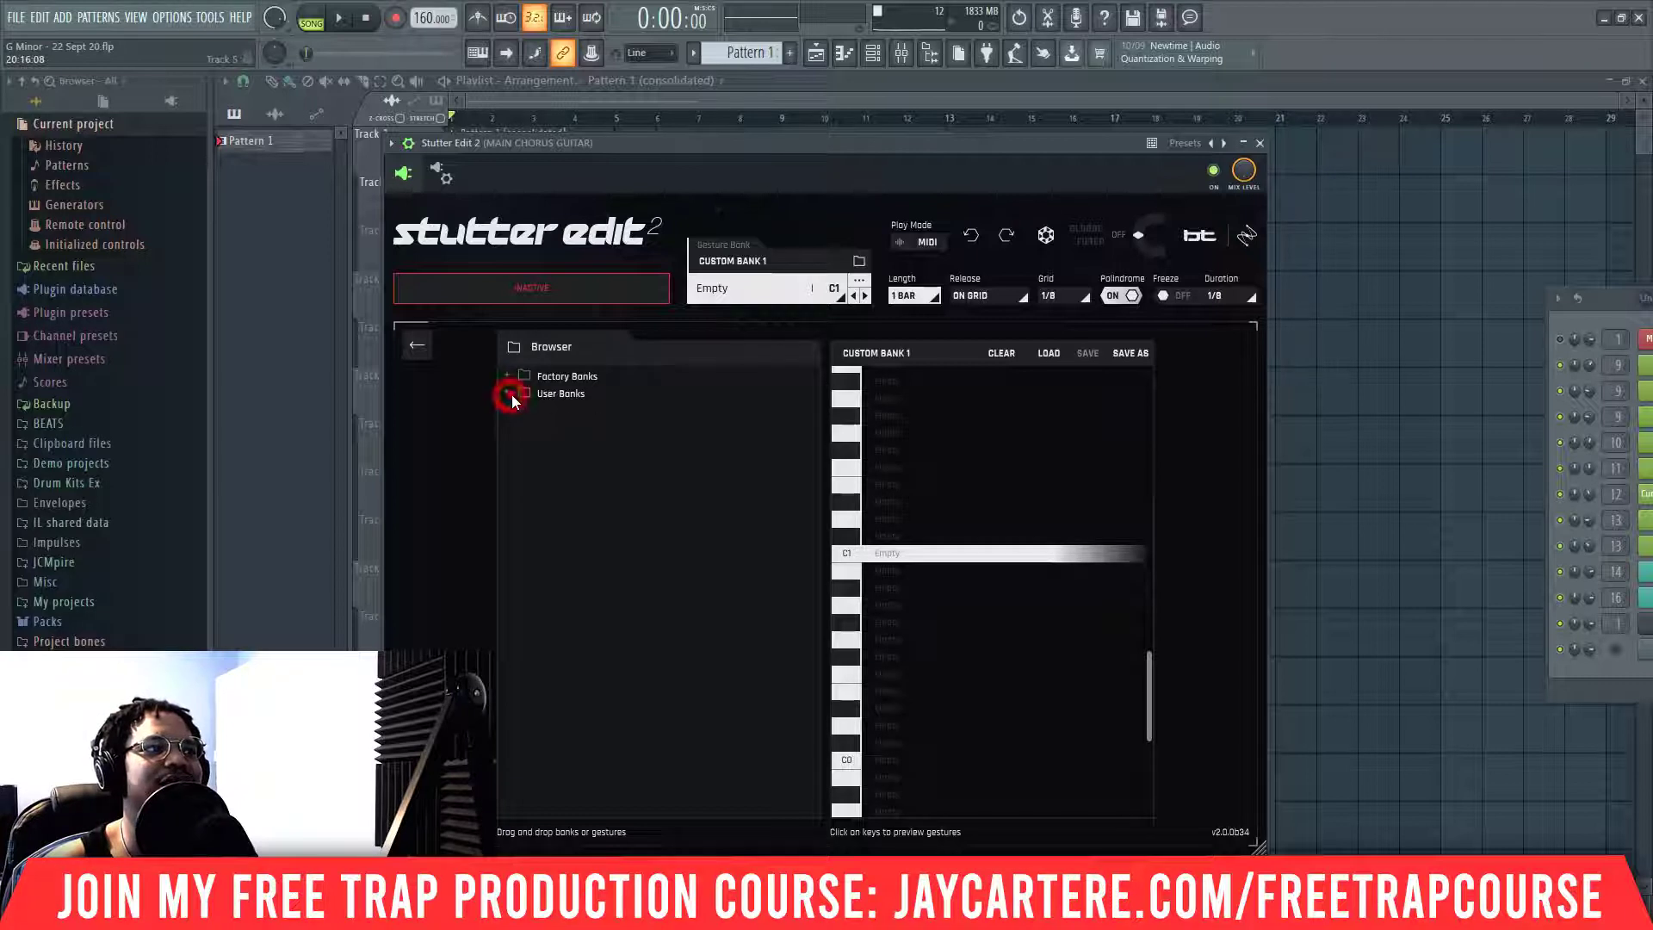
- Expand the User Banks and Factory Banks folders to review their contents and return to the gesture controls
click(569, 396)
click(558, 394)
click(560, 376)
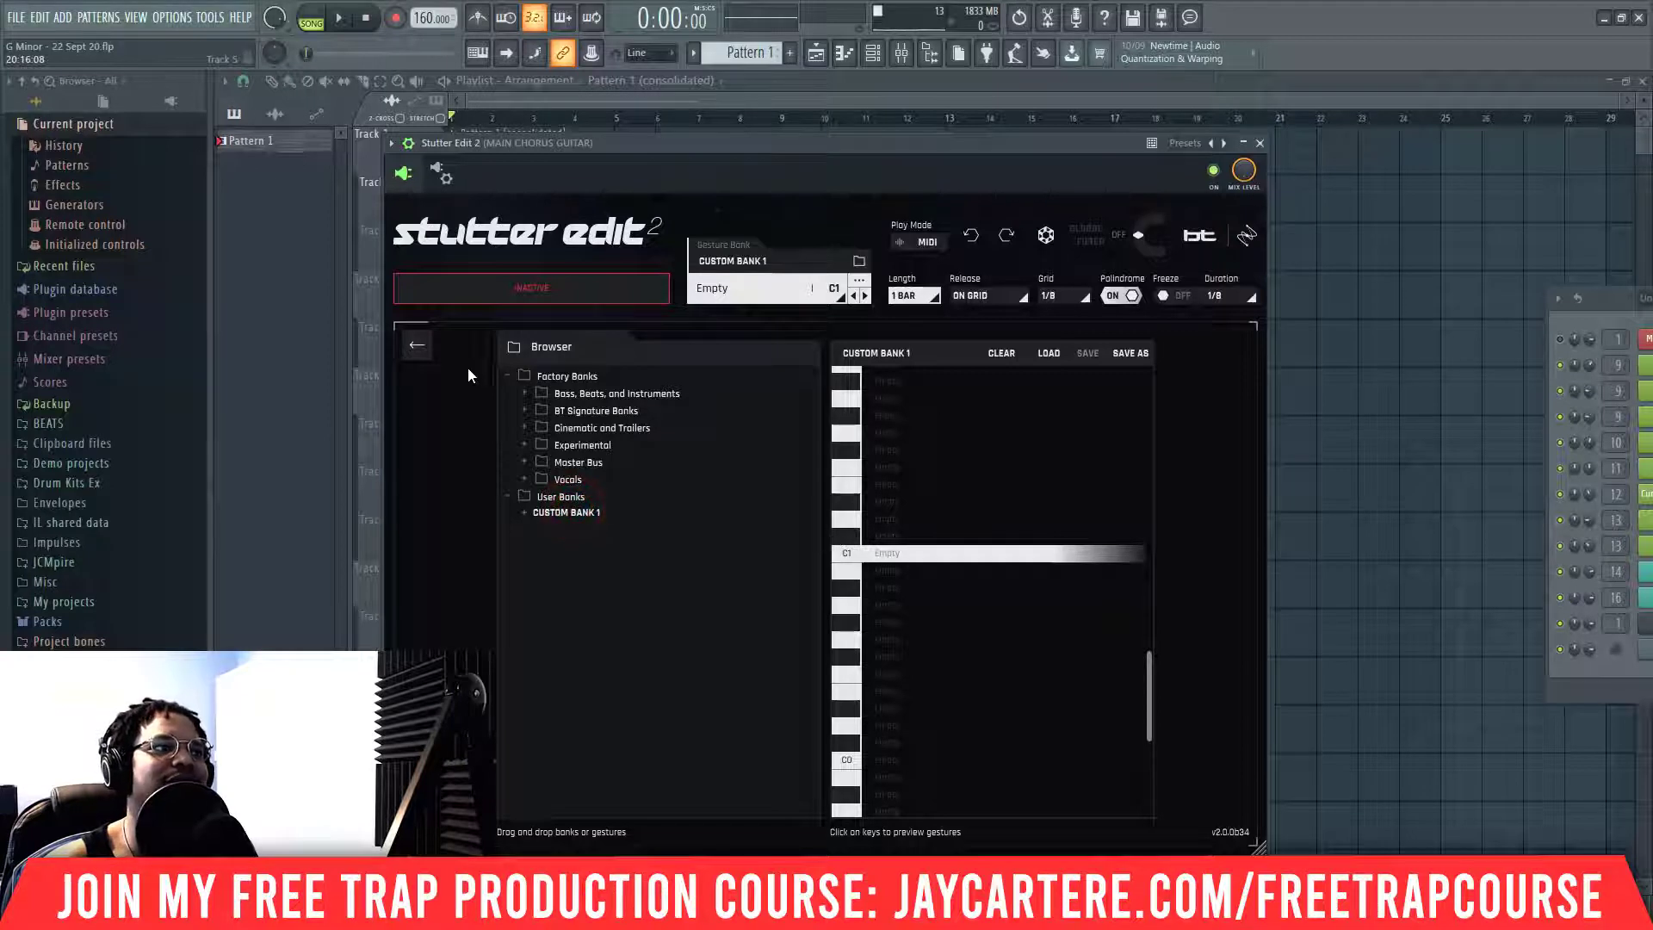
click(419, 347)
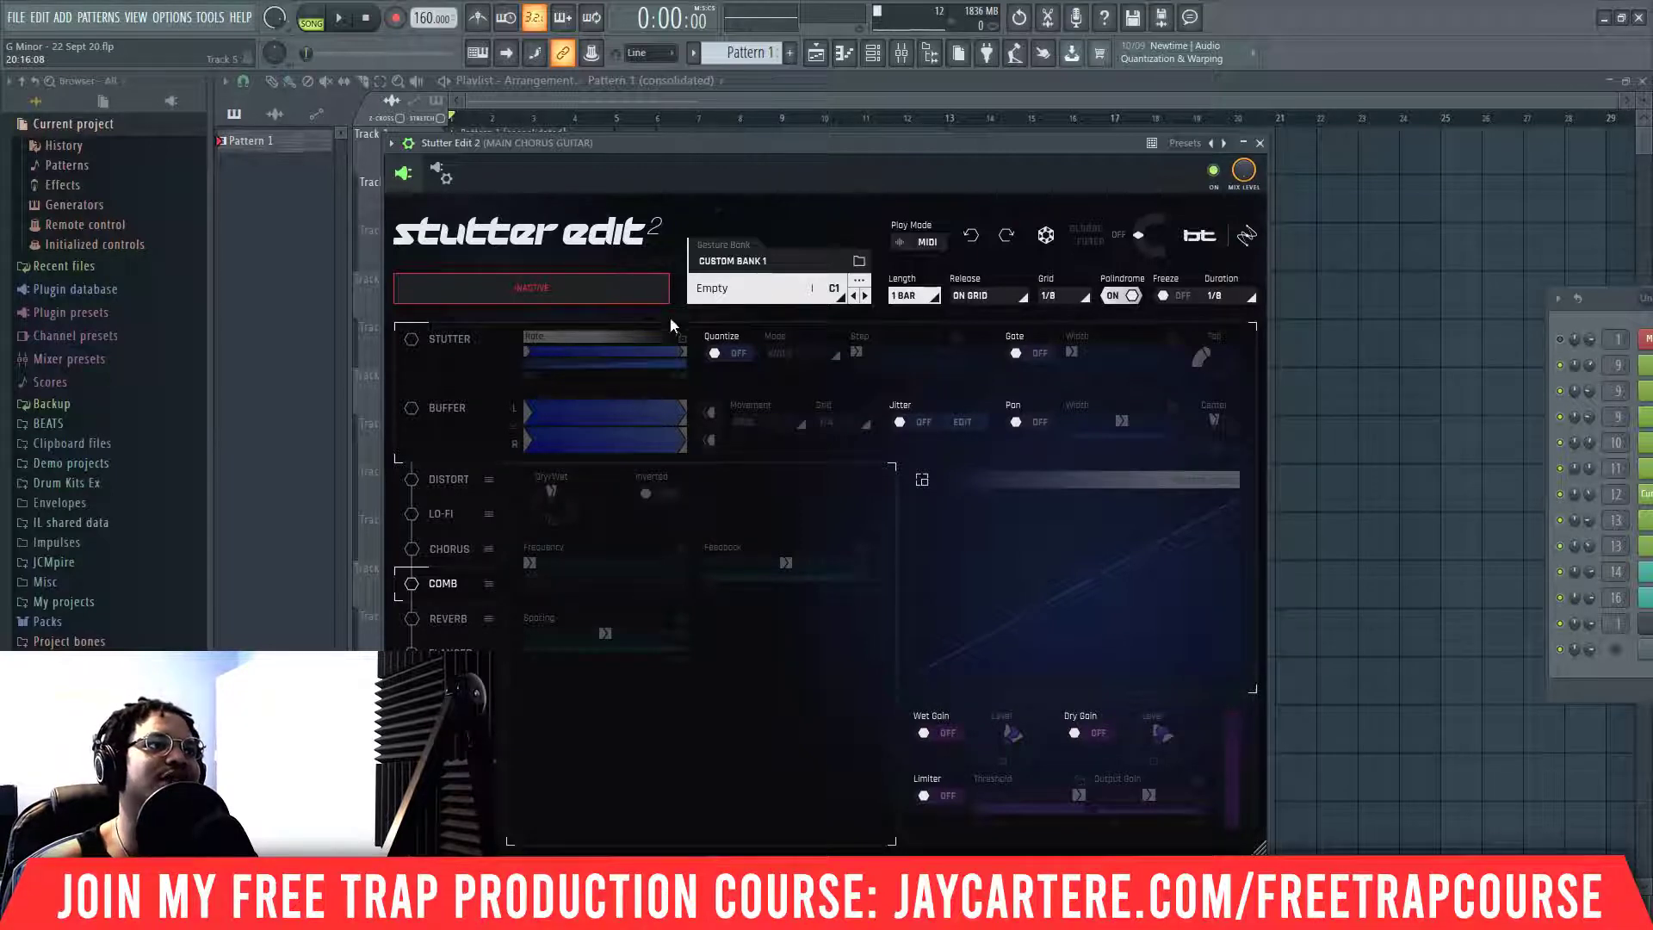
- Enable the Stutter module for the C1 gesture, set its rate to a constant 1/8, and audition it against the song
click(416, 339)
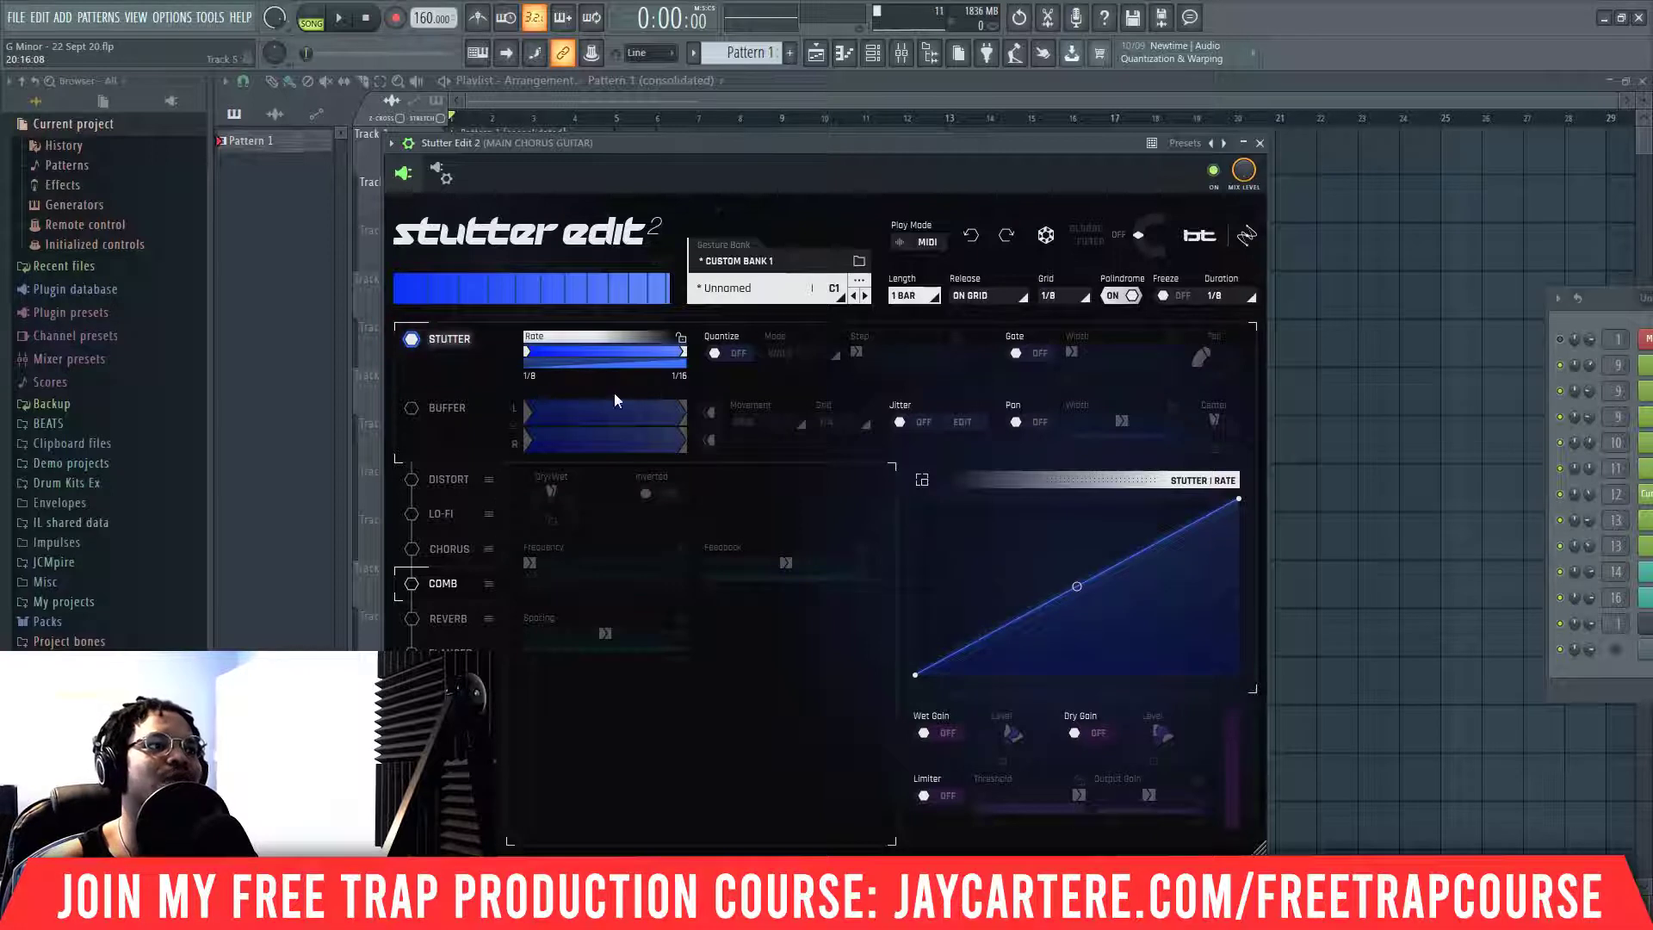
drag(627, 349, 585, 350)
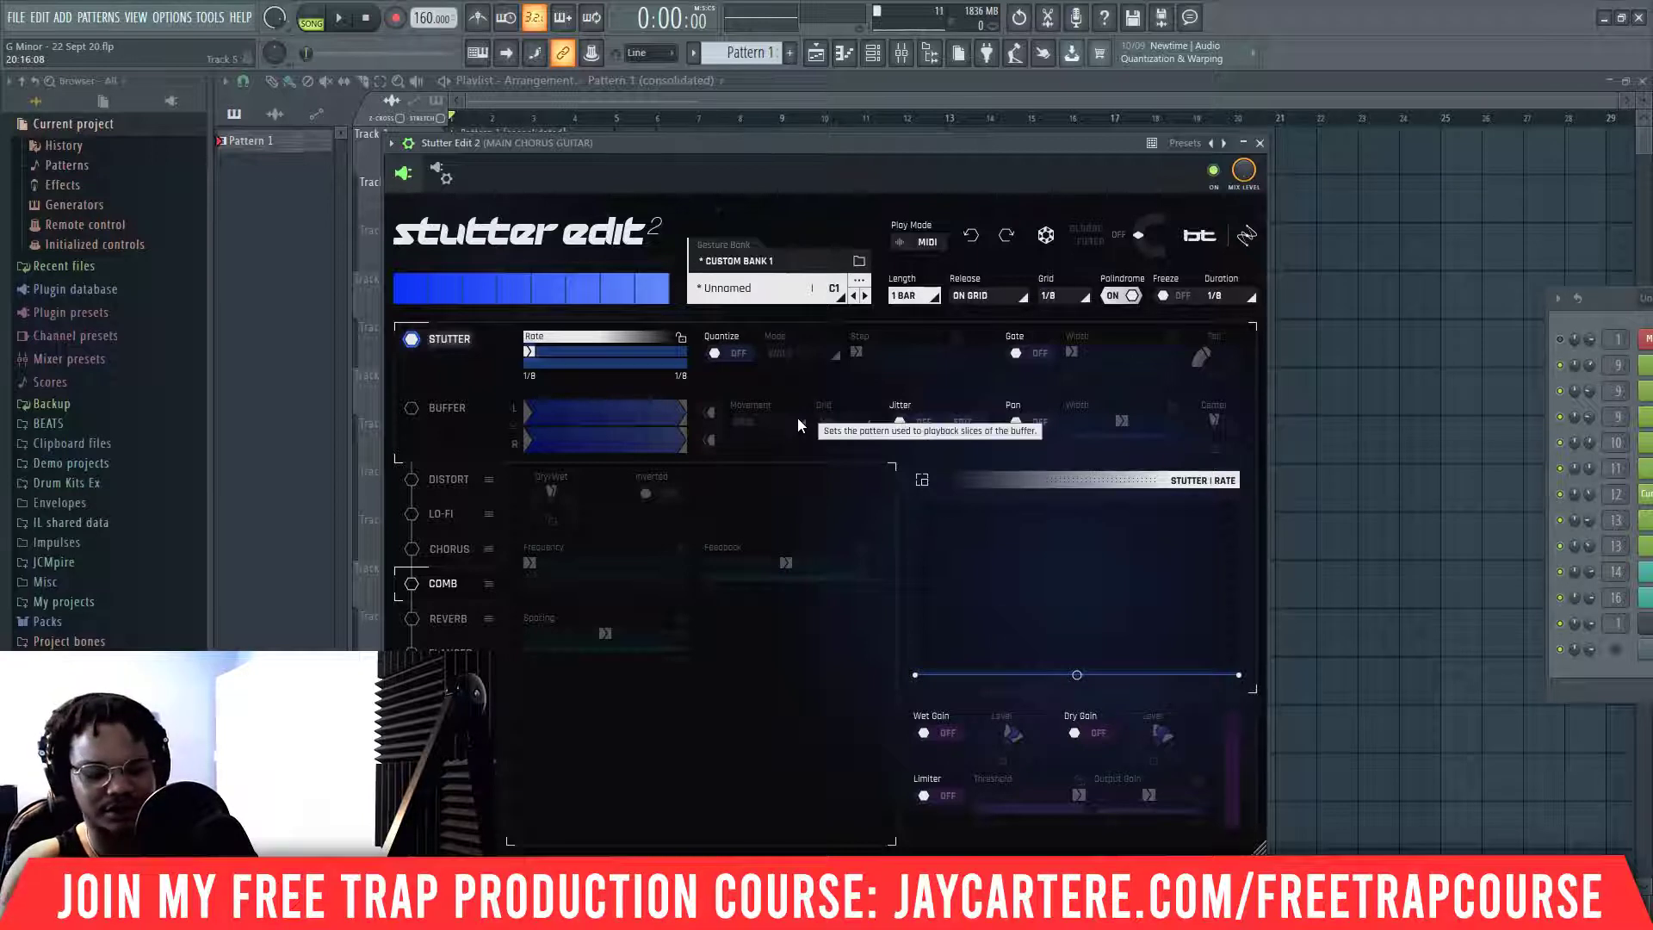
key(space)
key(space)
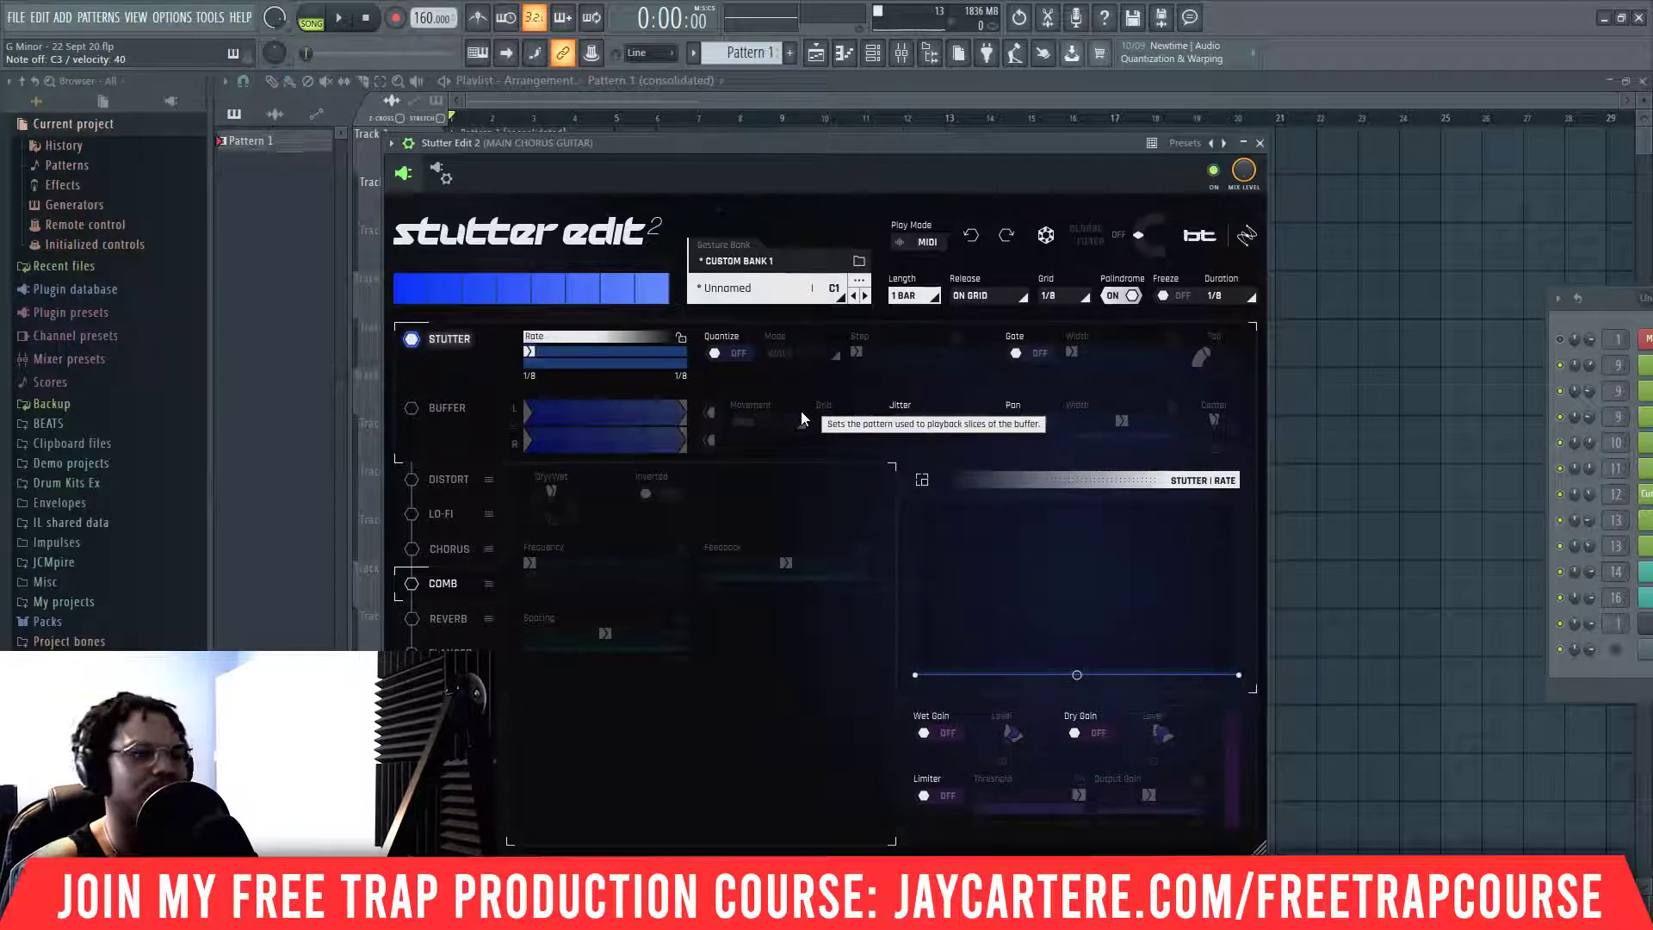
key(space)
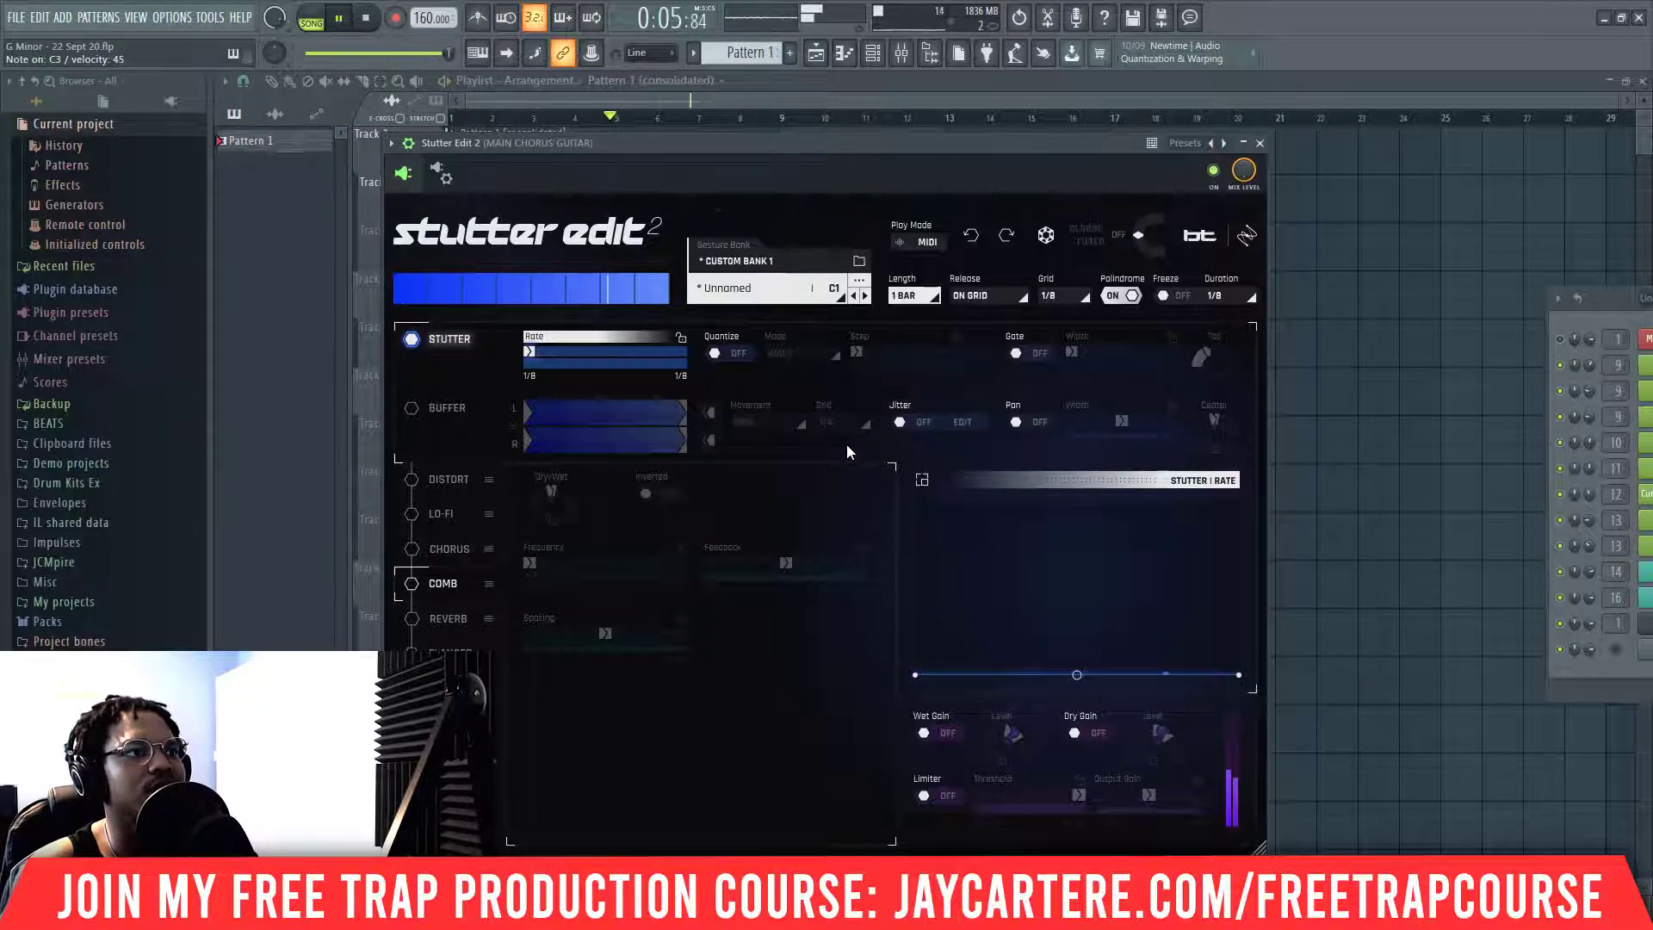
key(space)
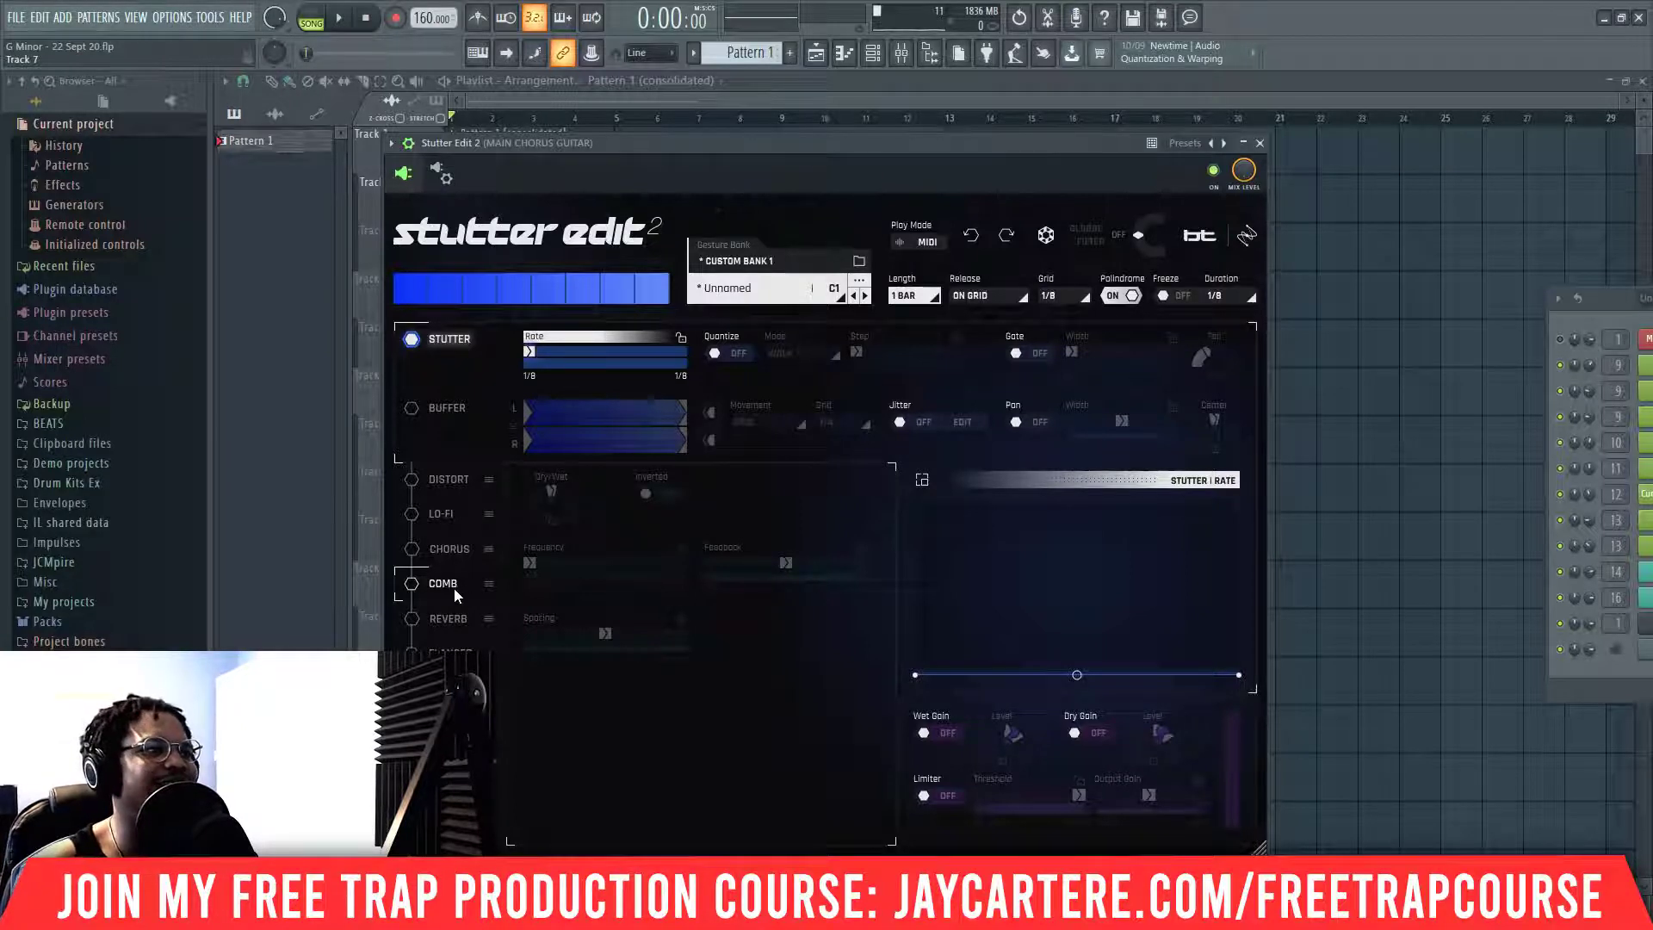
- Try the Phaser and the Flanger on the C1 gesture, auditioning them during song playback
click(415, 553)
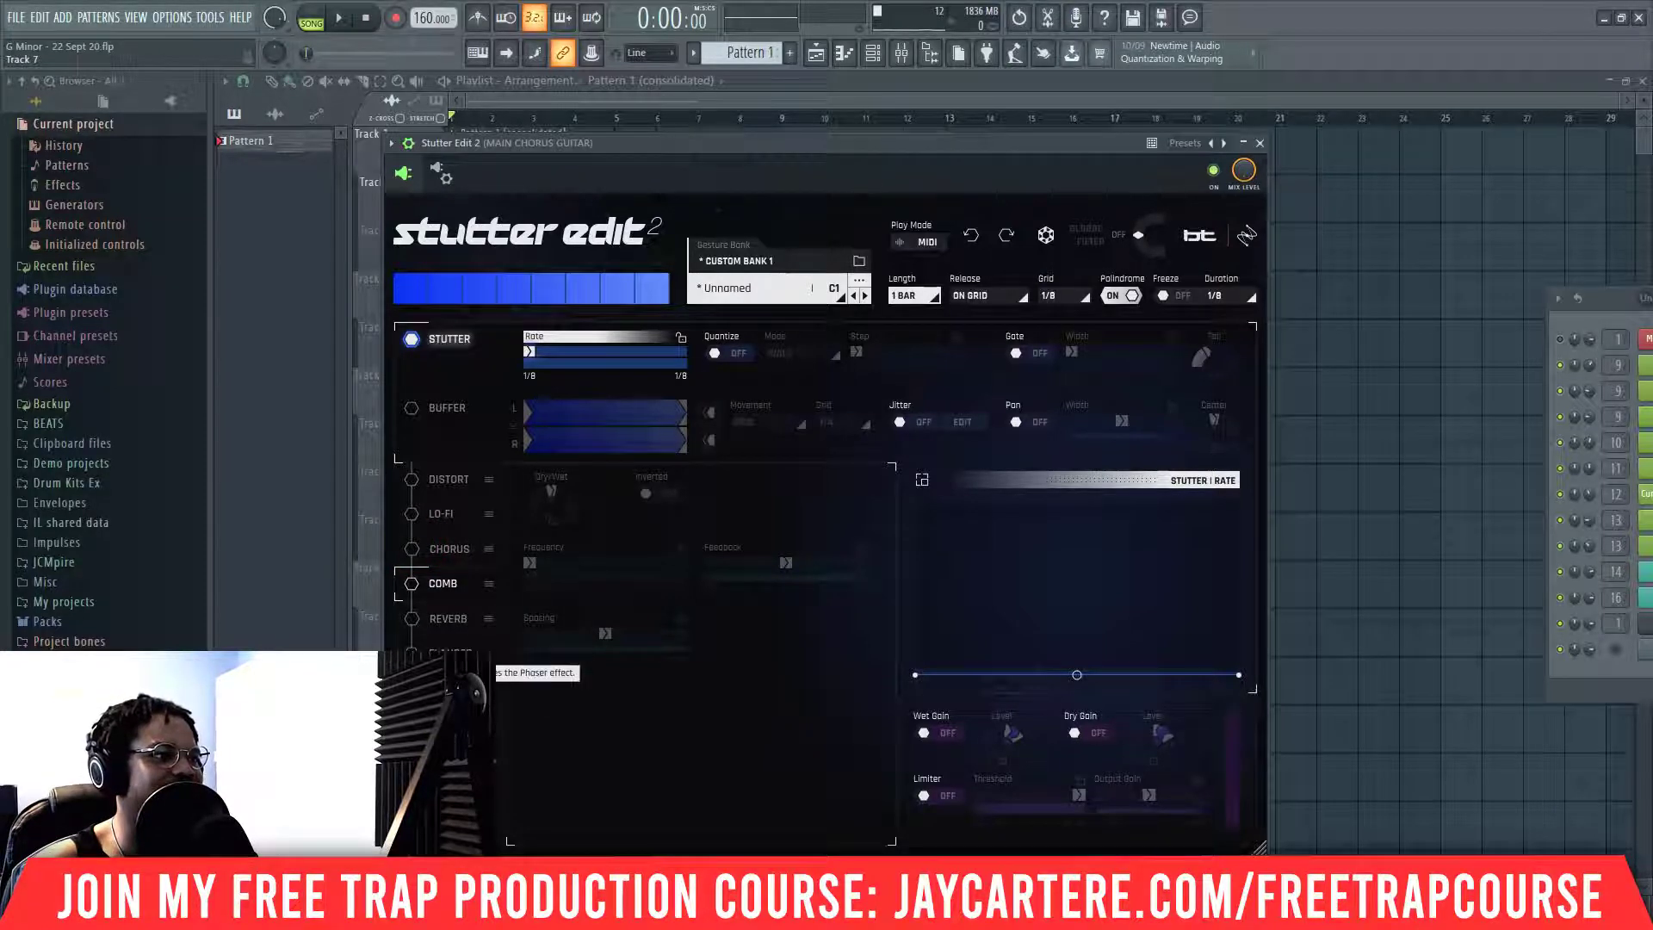
click(413, 688)
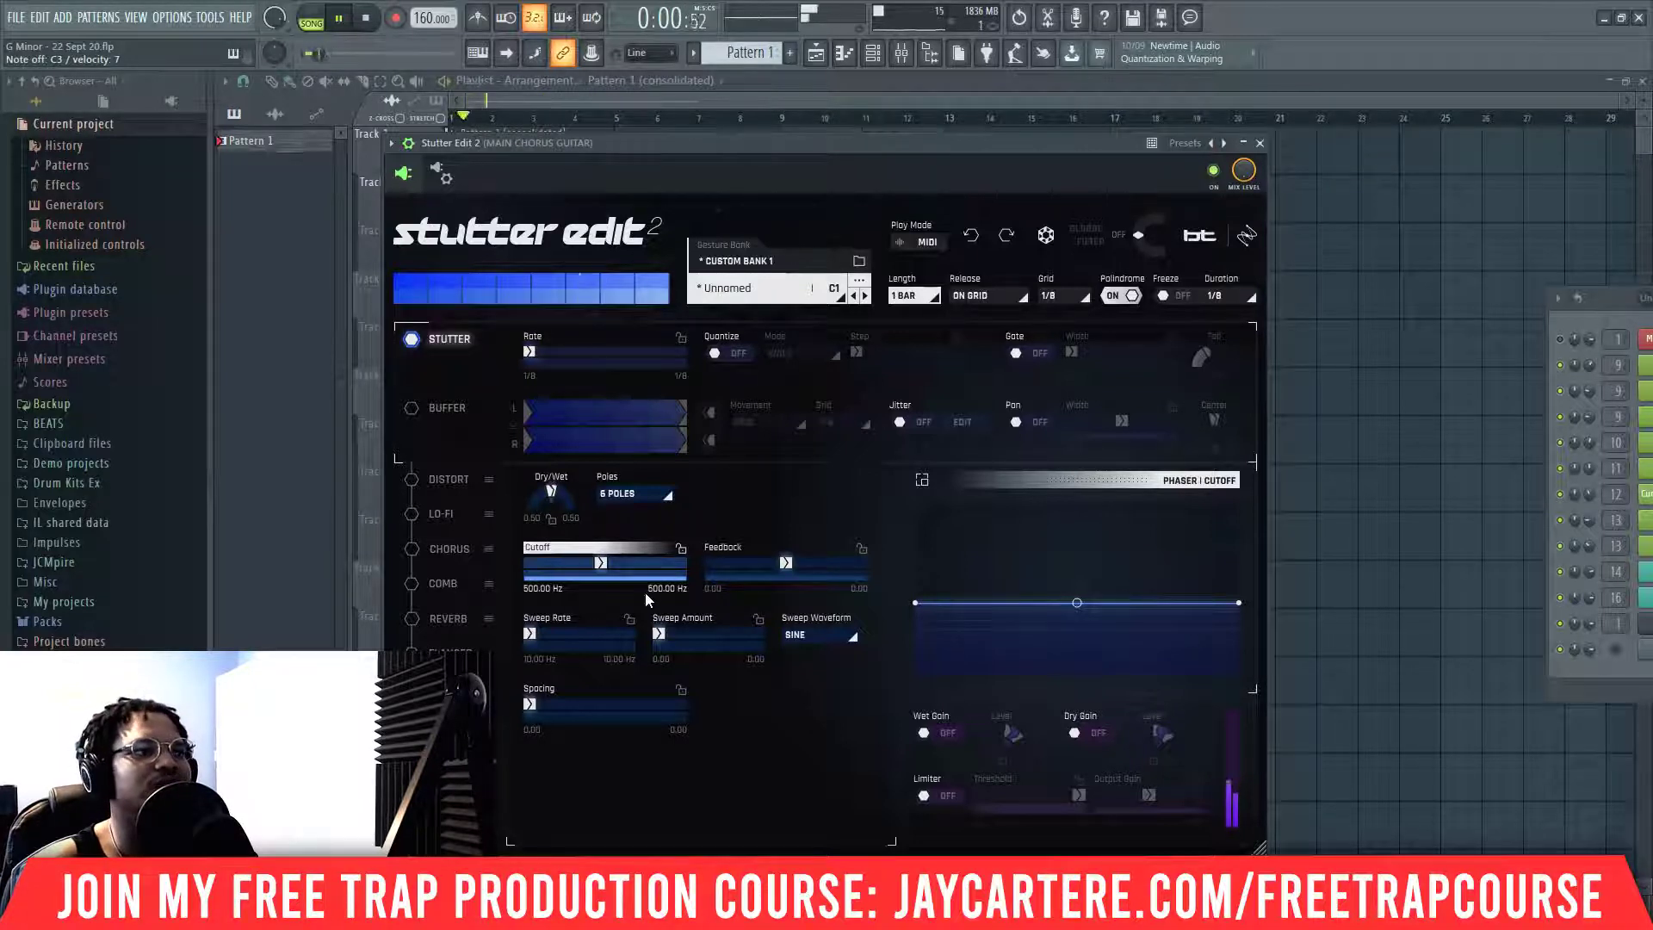
key(space)
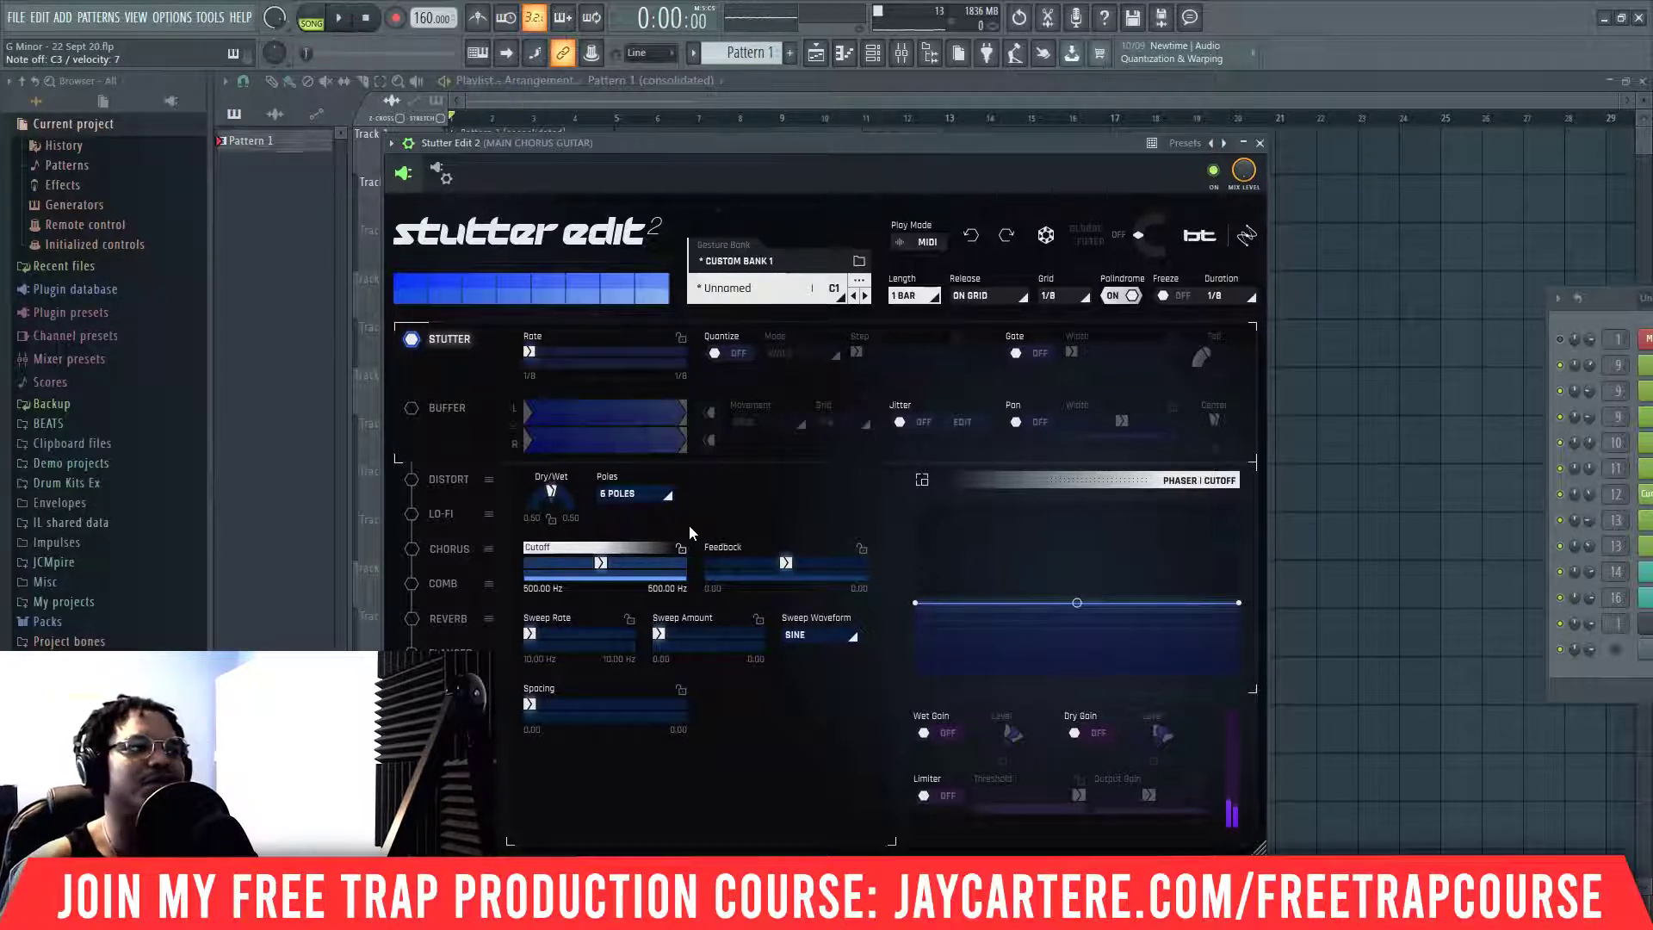
click(448, 647)
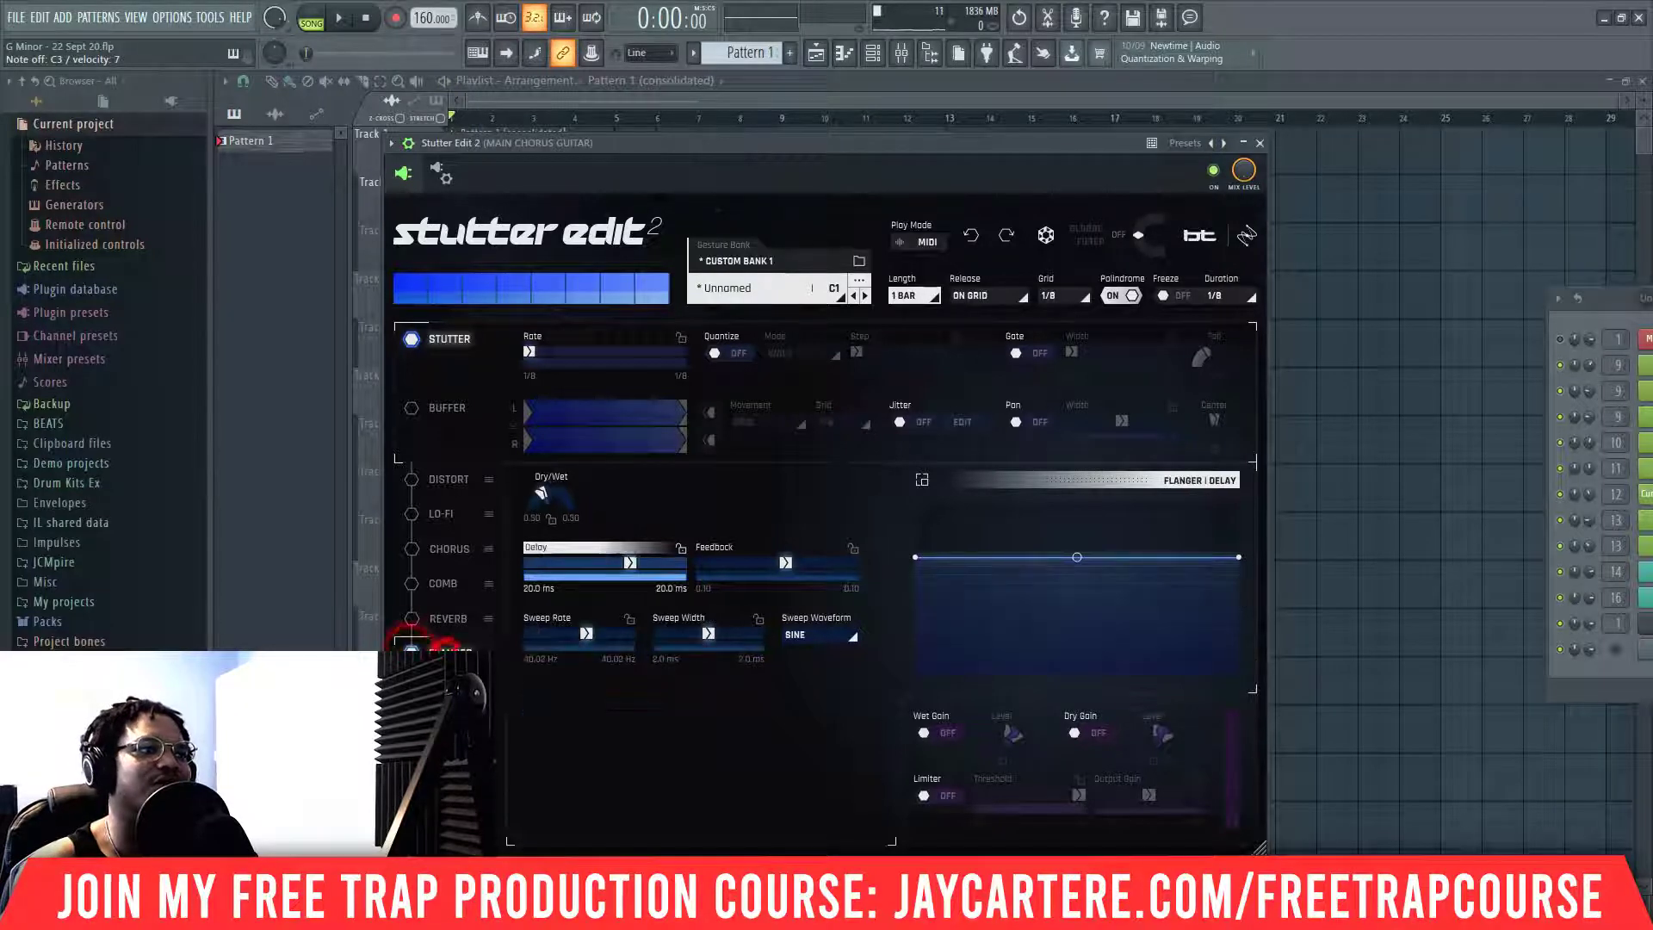
key(space)
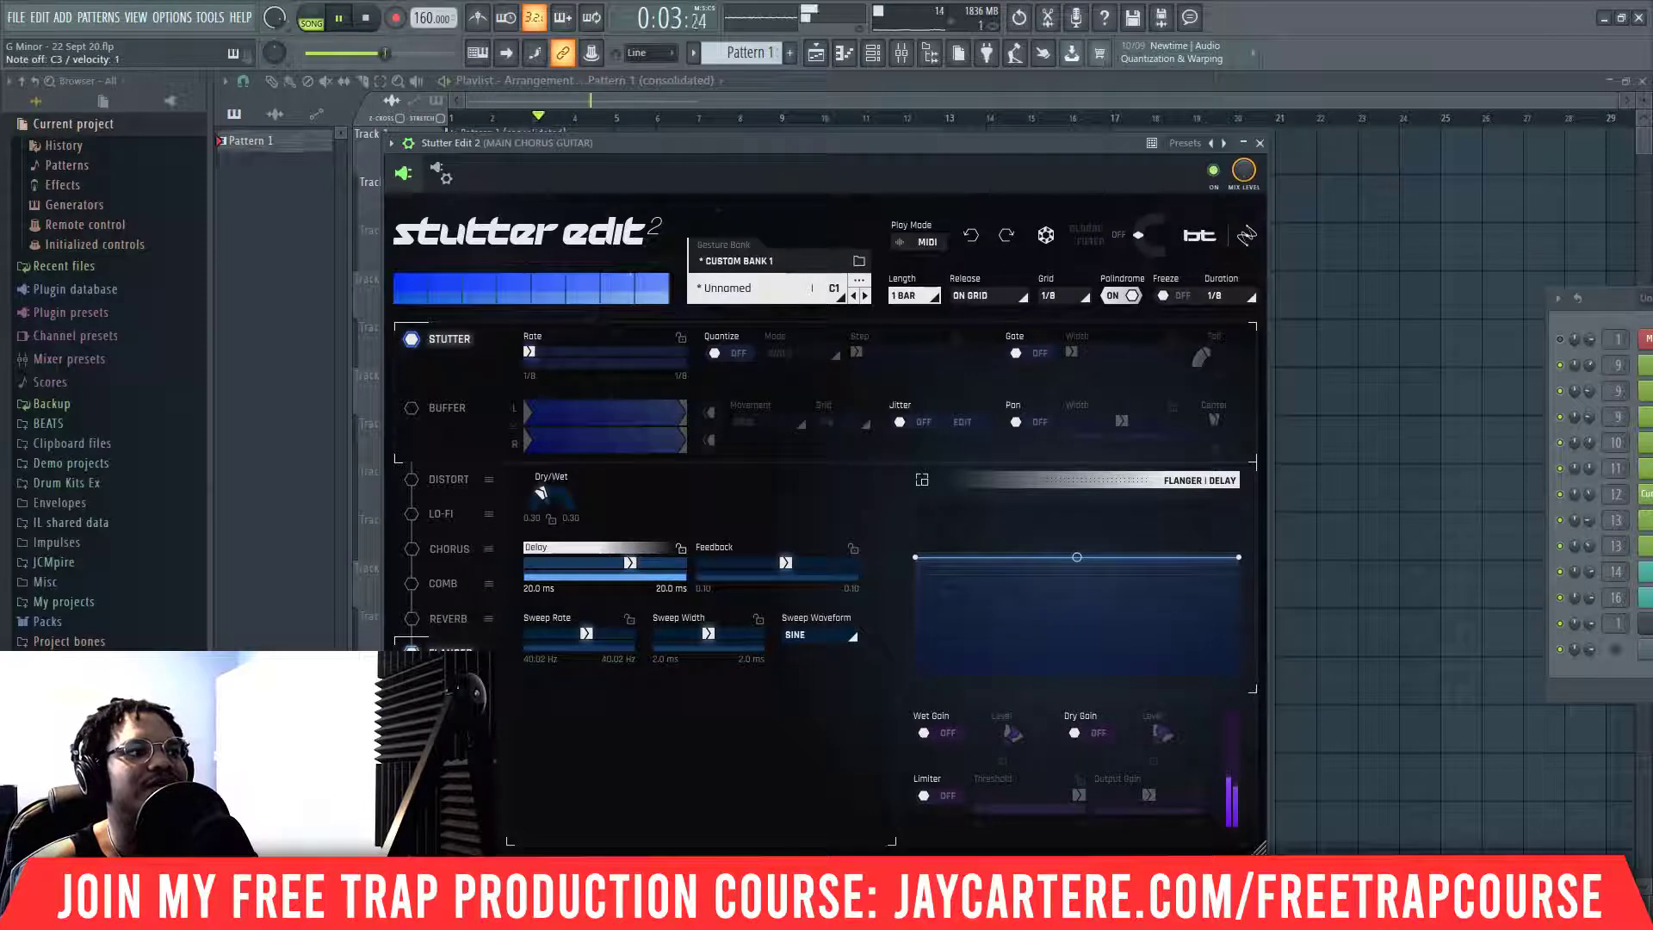
- Enable the Reverb for the C1 gesture and try the Limiter during playback, switching it off again
click(459, 621)
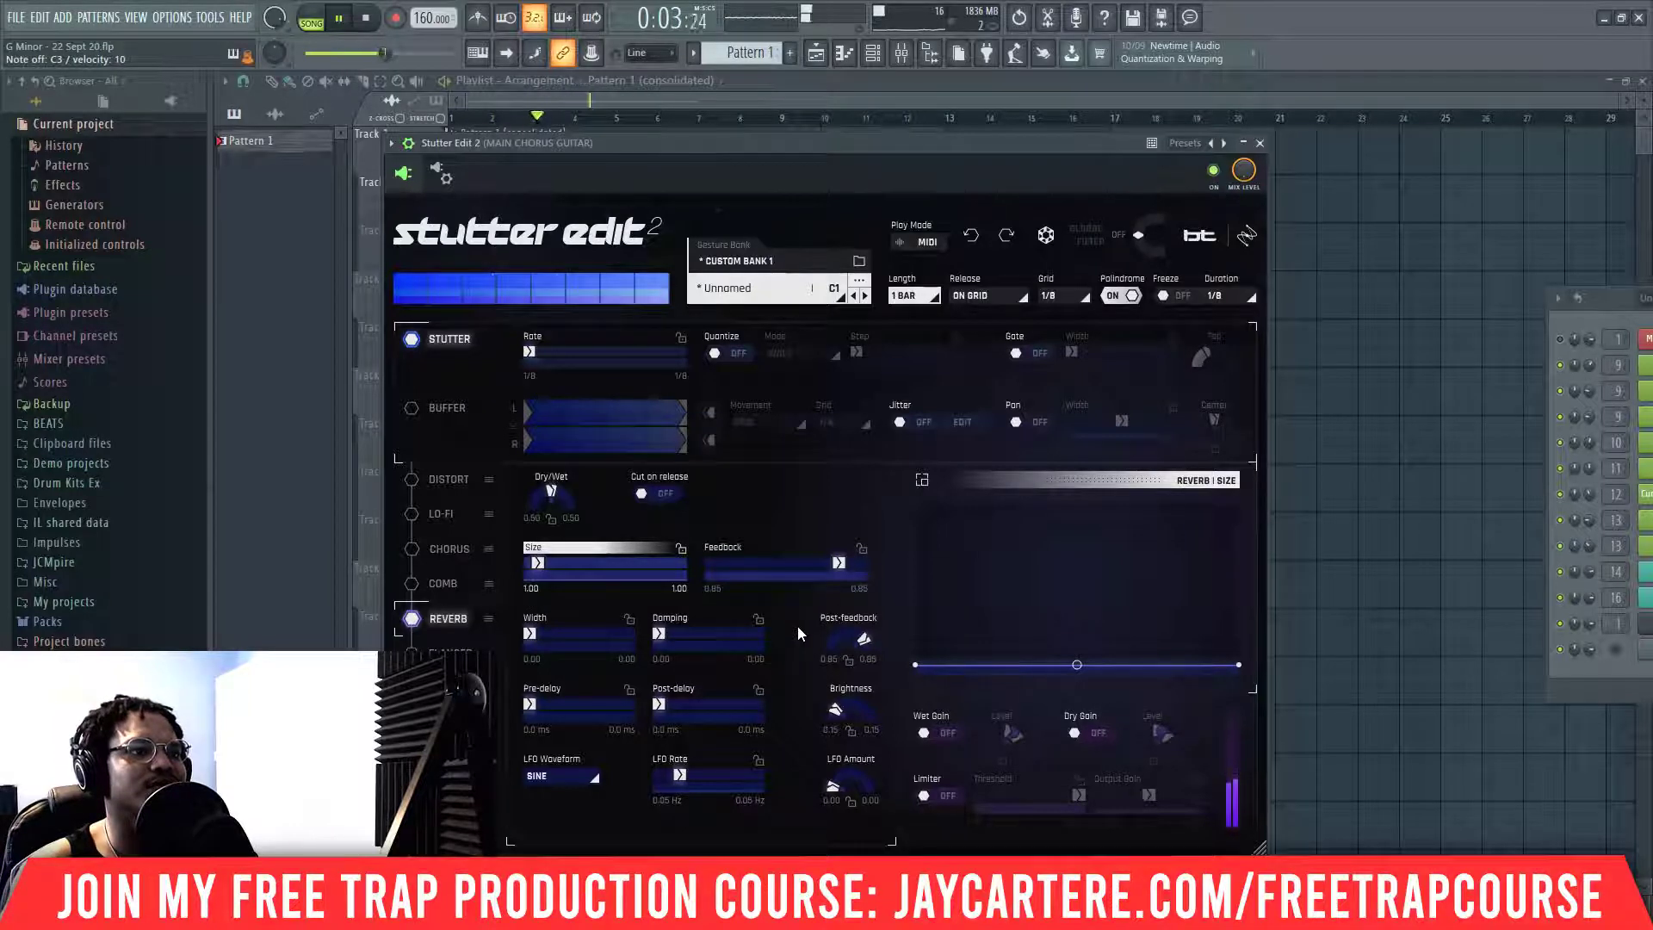
click(937, 793)
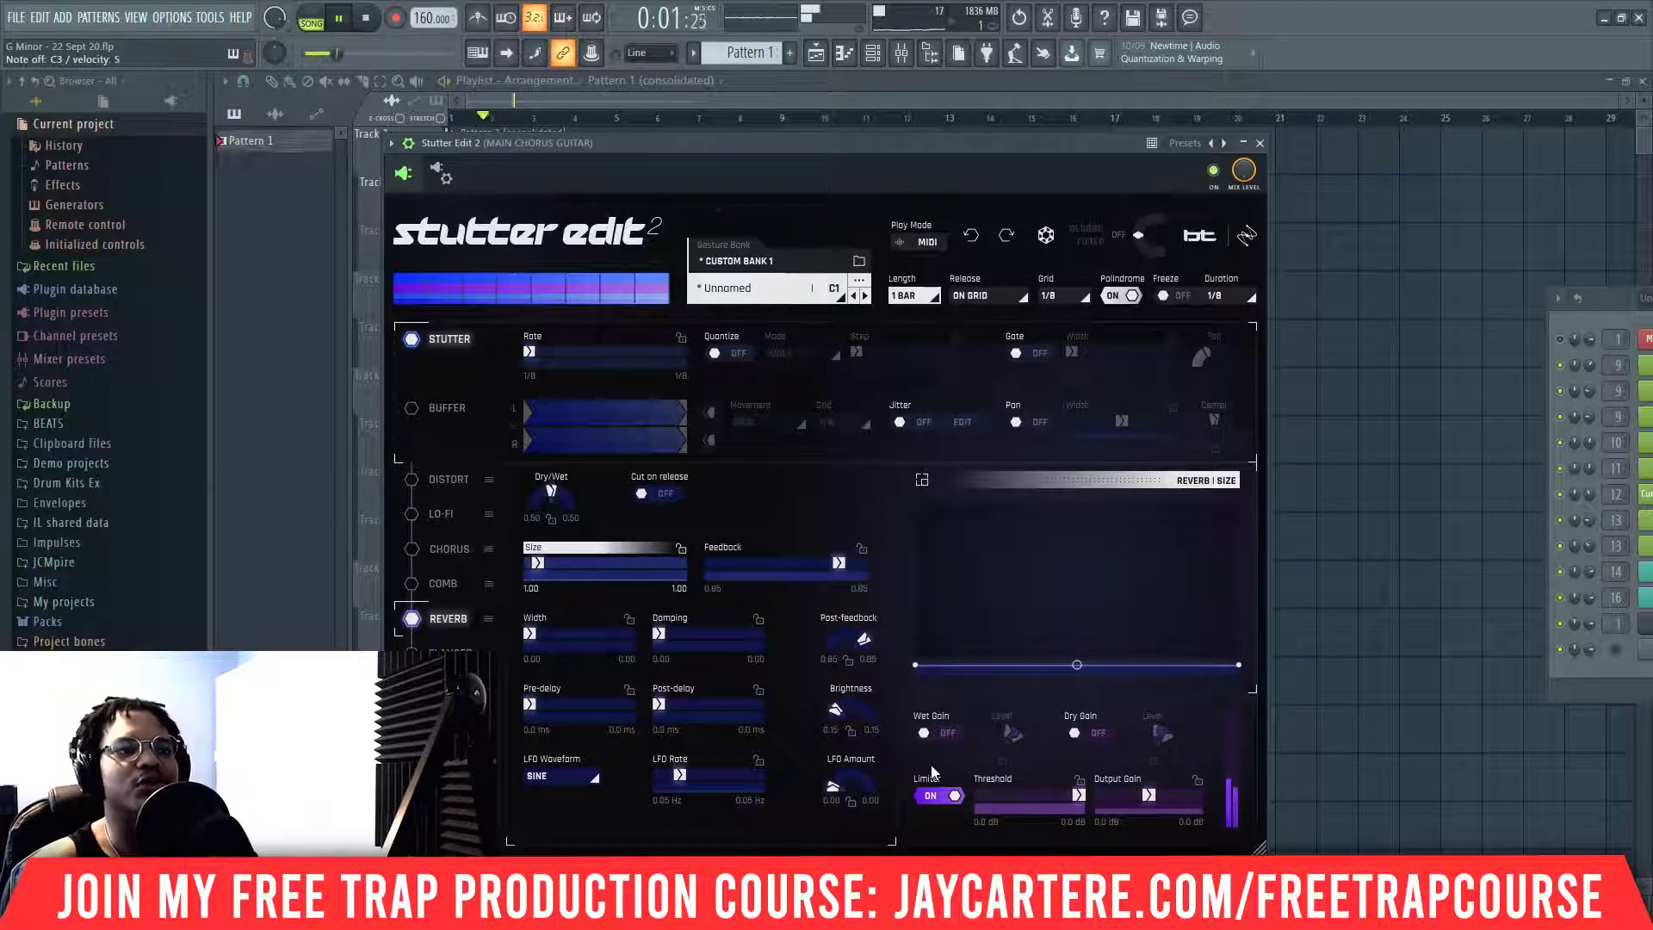
key(space)
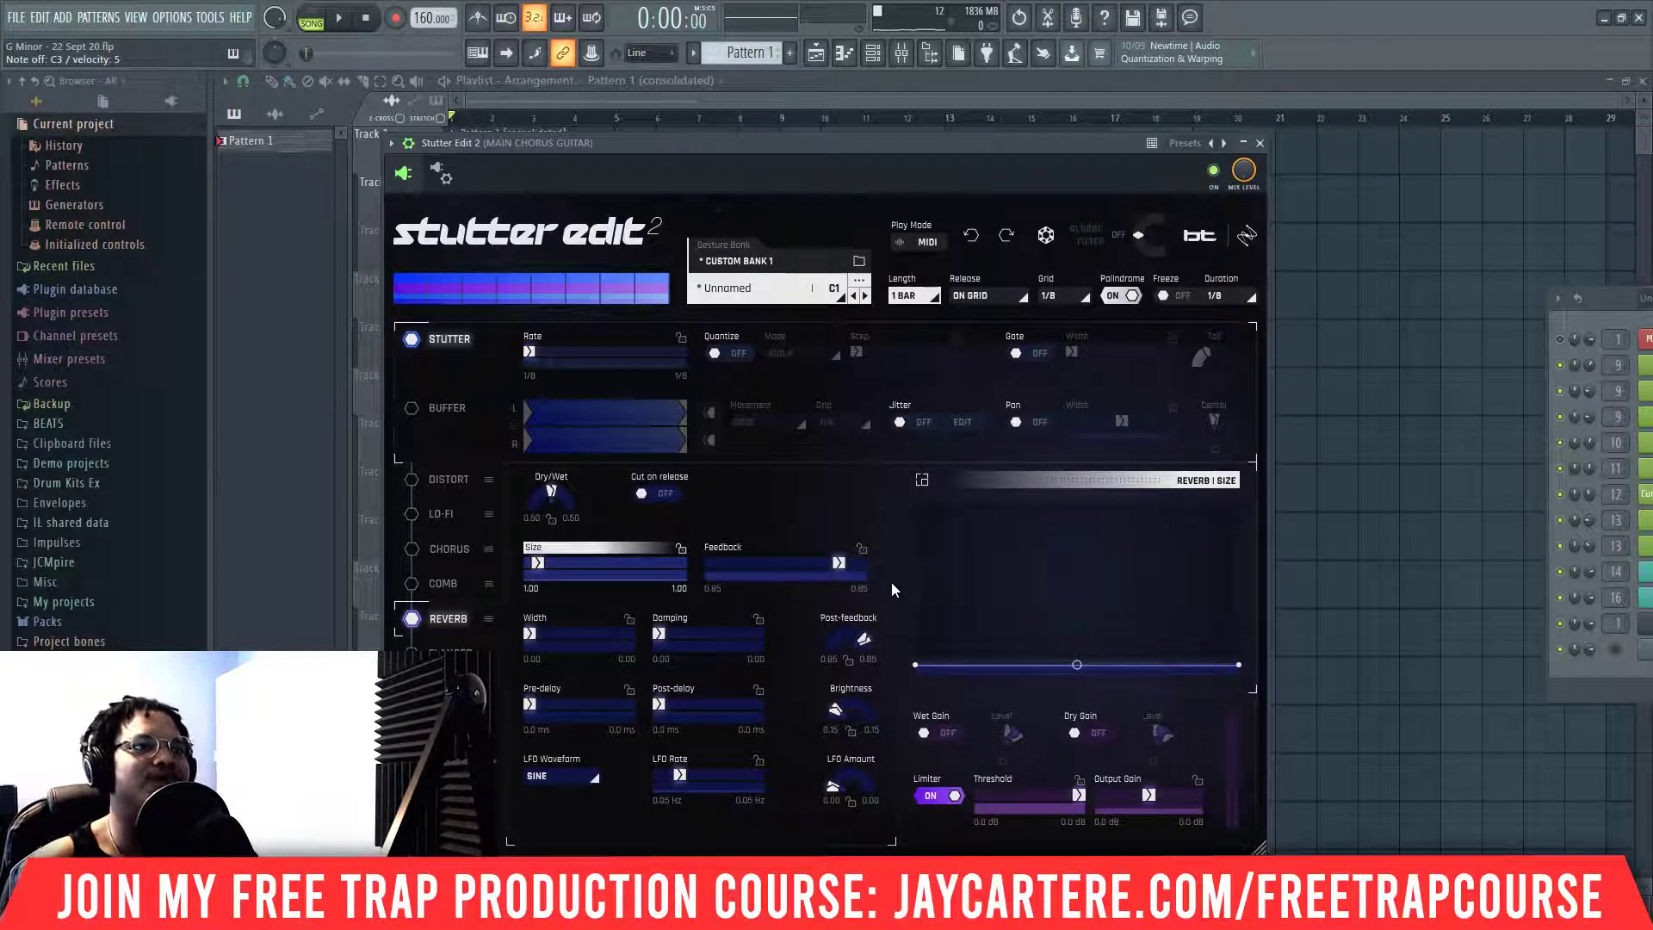
click(954, 798)
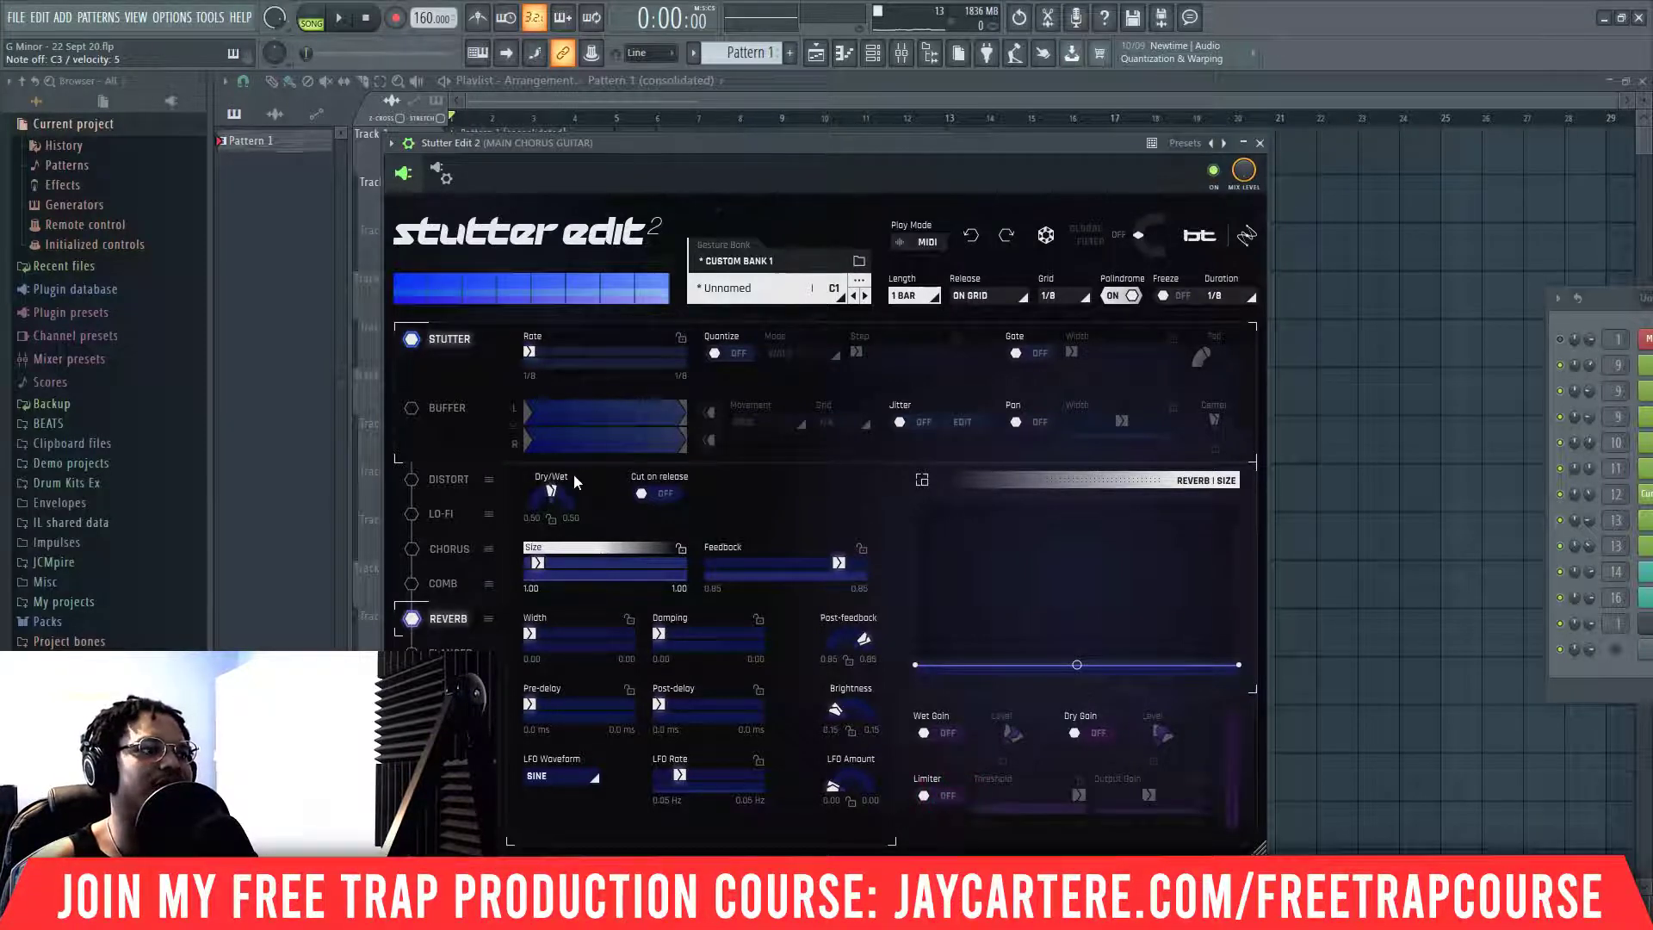
- Reposition the plugin window, add a point in the middle of the Reverb Size curve, and bring it down to the baseline
drag(789, 152, 710, 167)
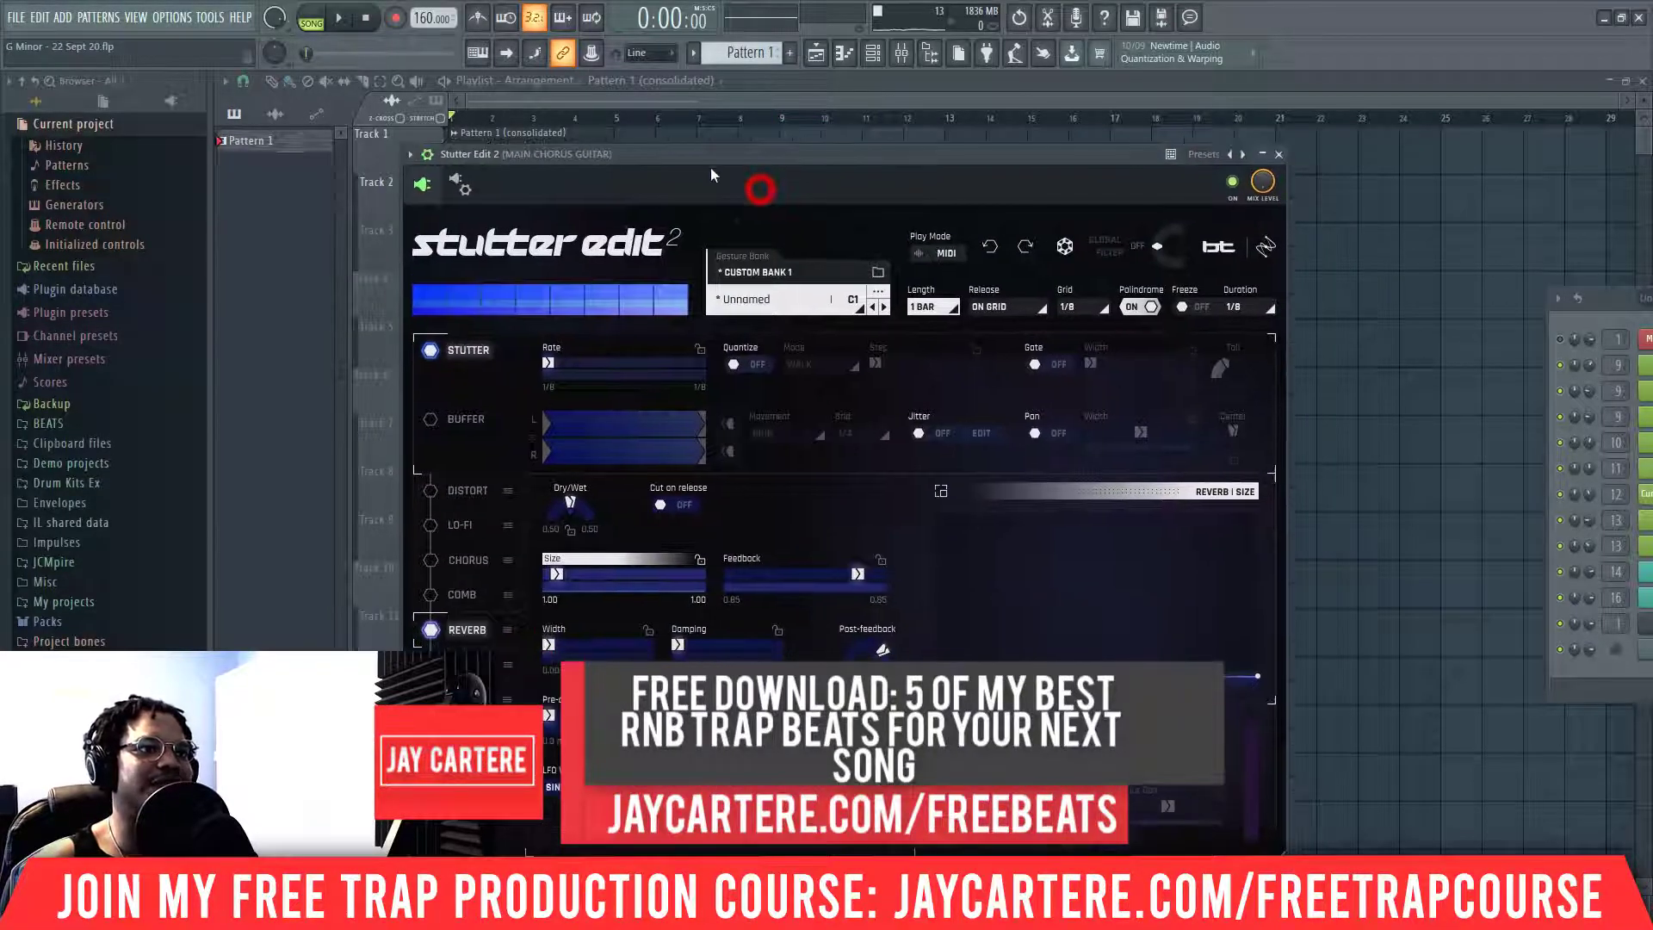
double_click(1097, 563)
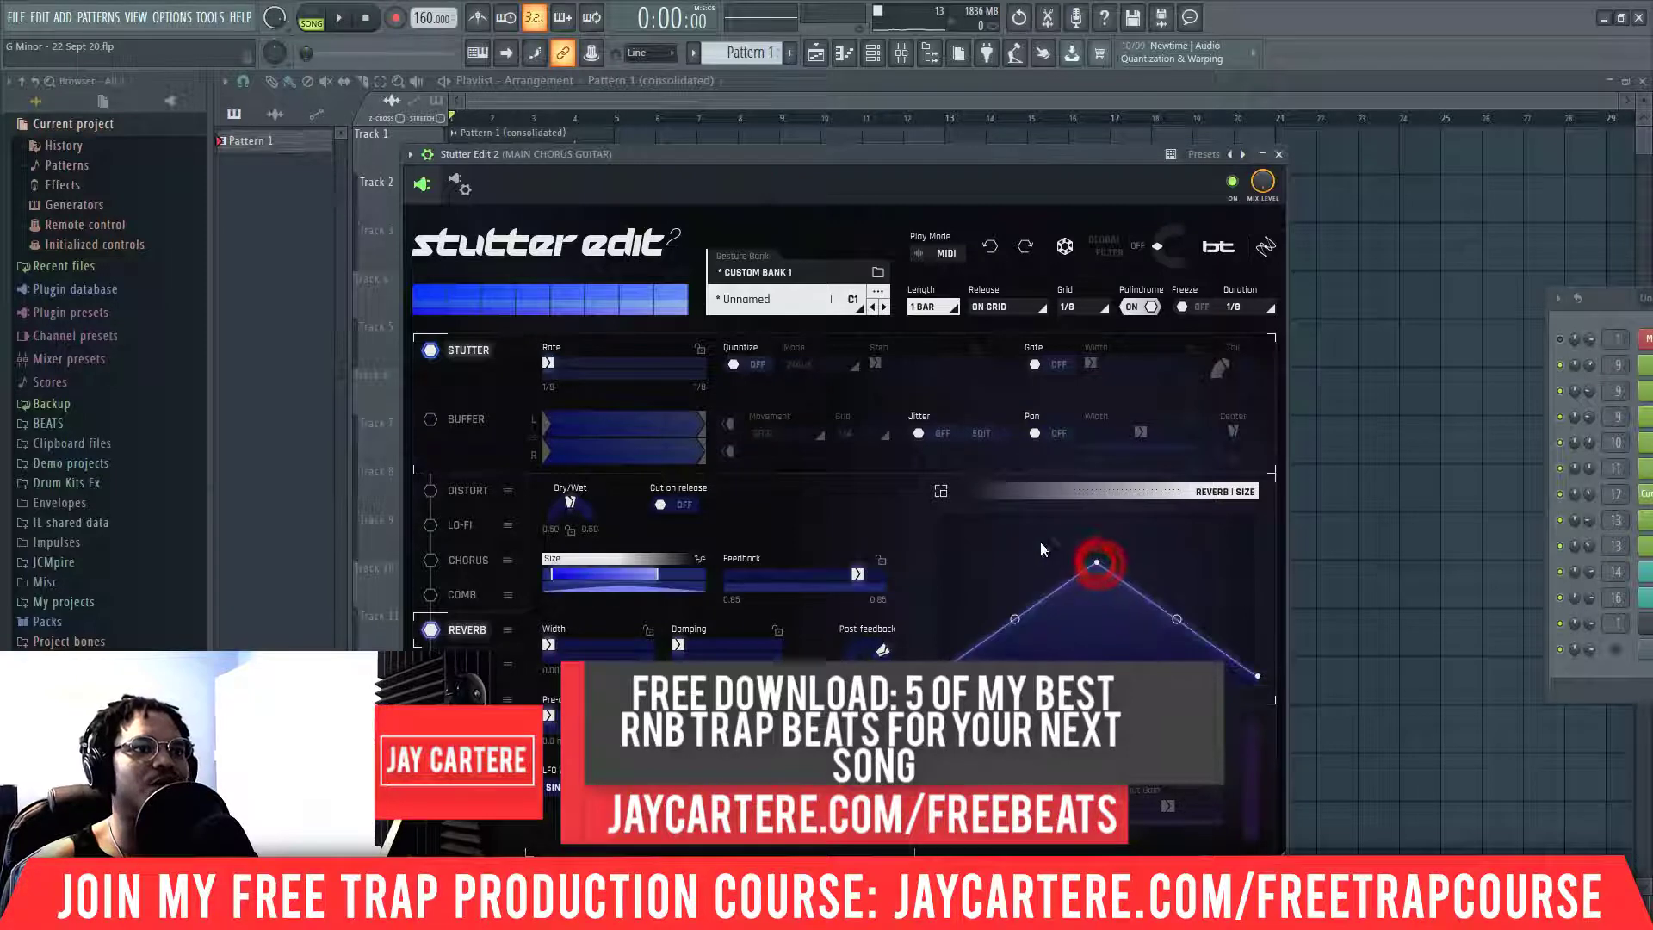
double_click(1097, 564)
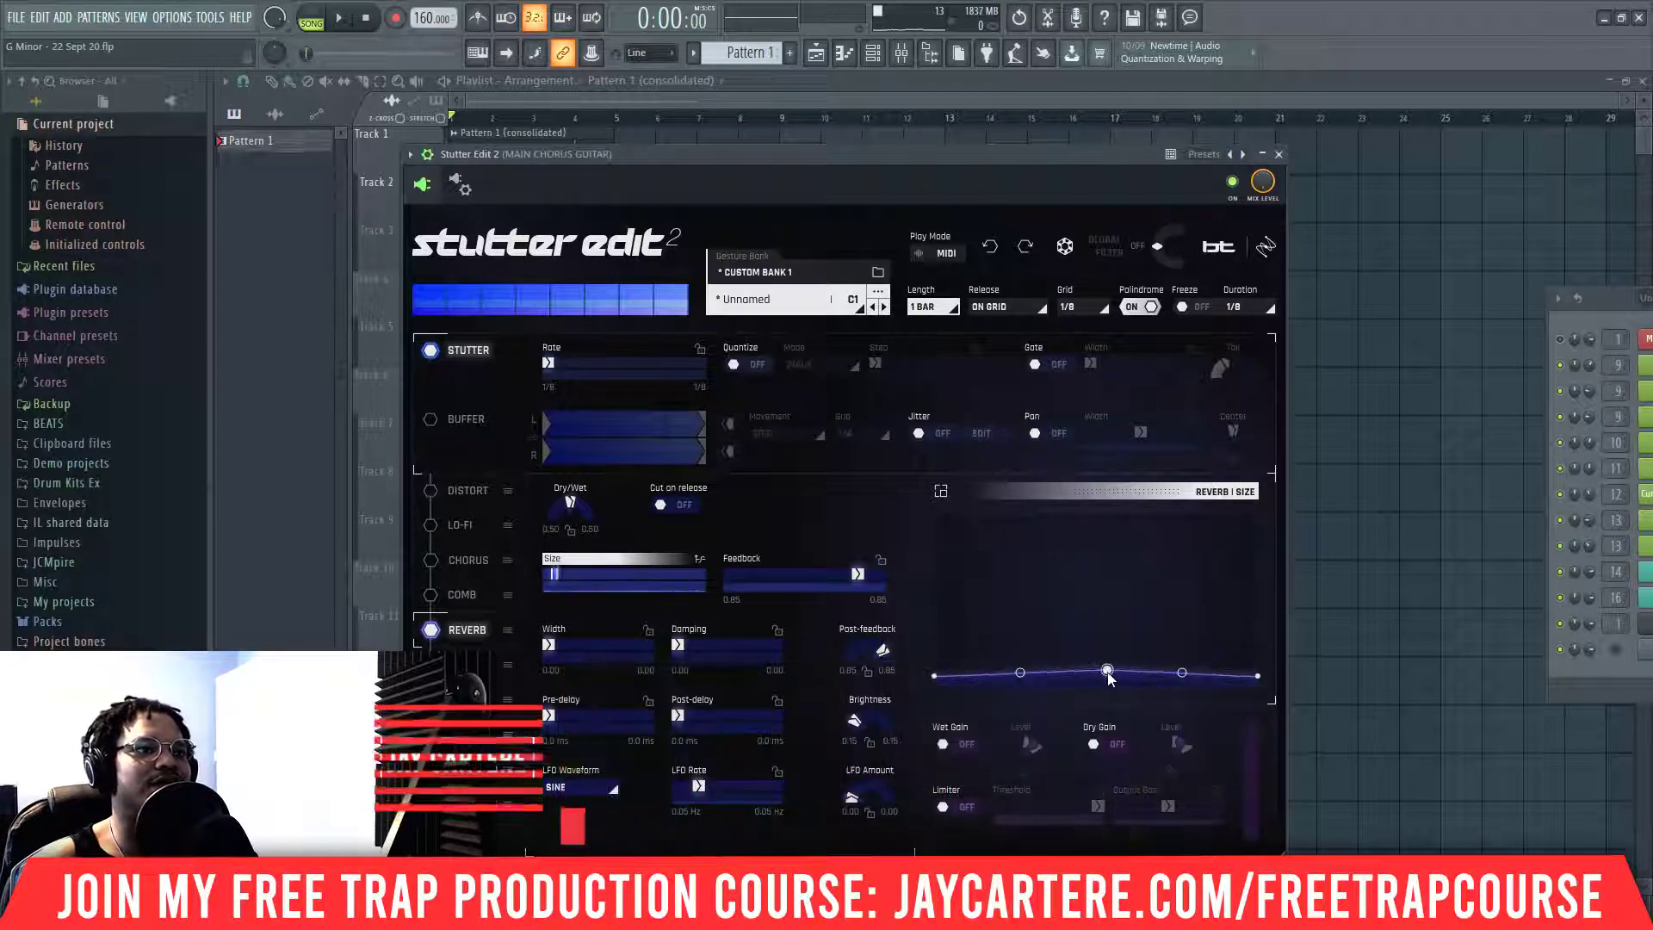
double_click(1107, 676)
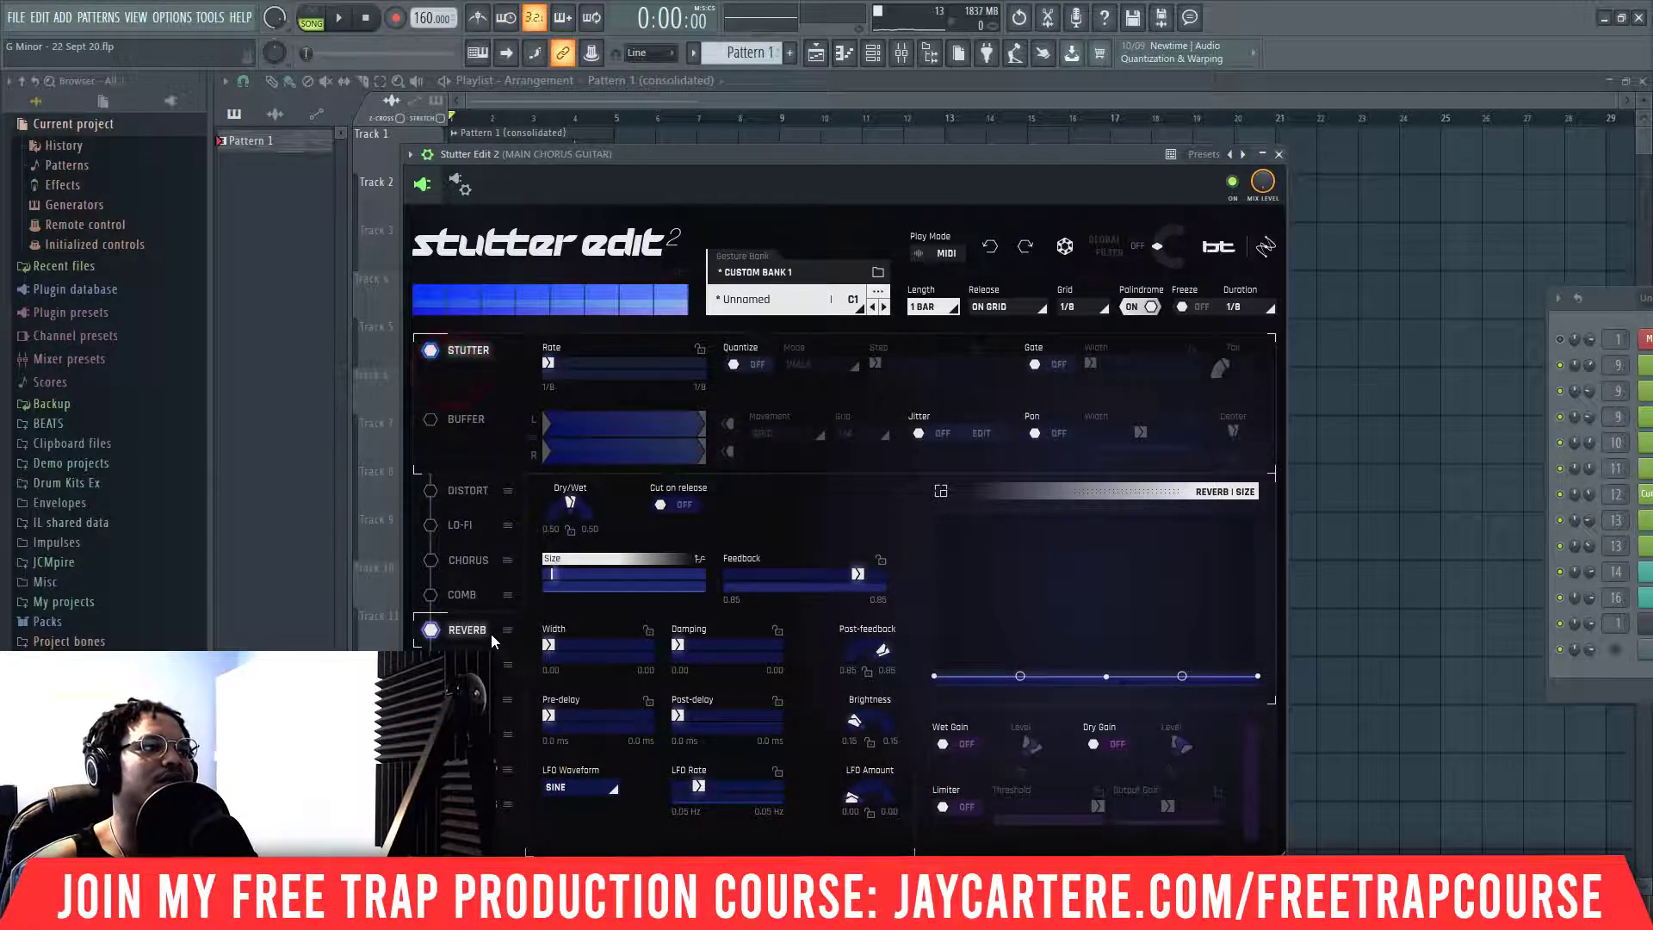
- Open the enlarged Stutter Rate curve, try to raise its end point, and return to the main view
click(549, 365)
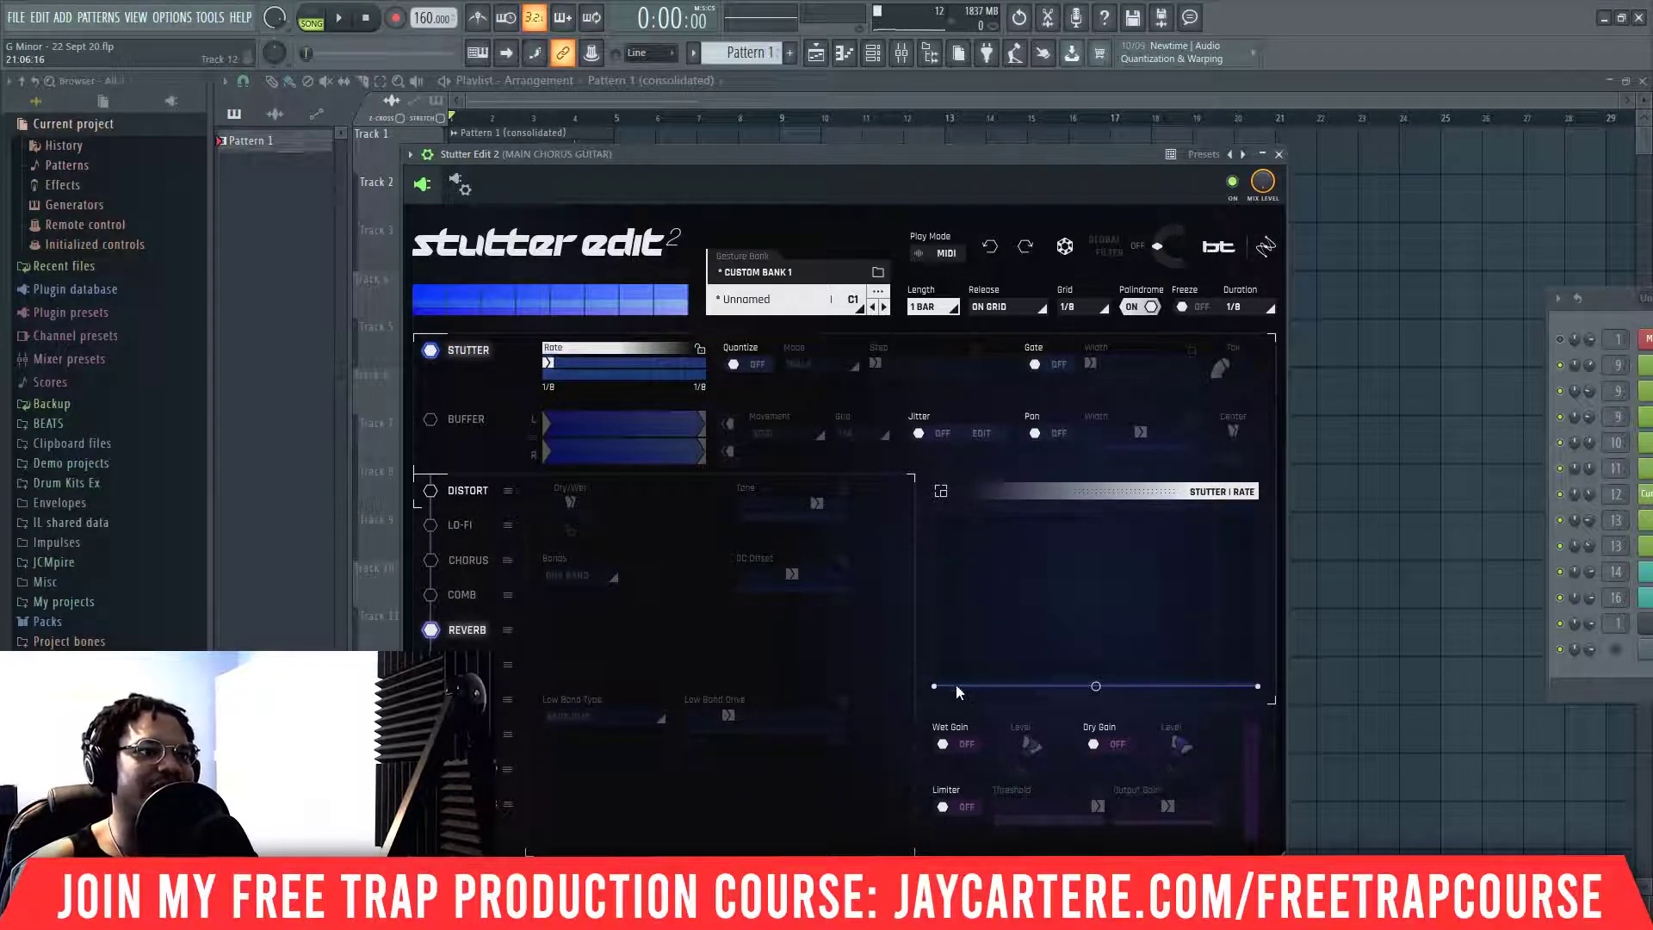
click(941, 489)
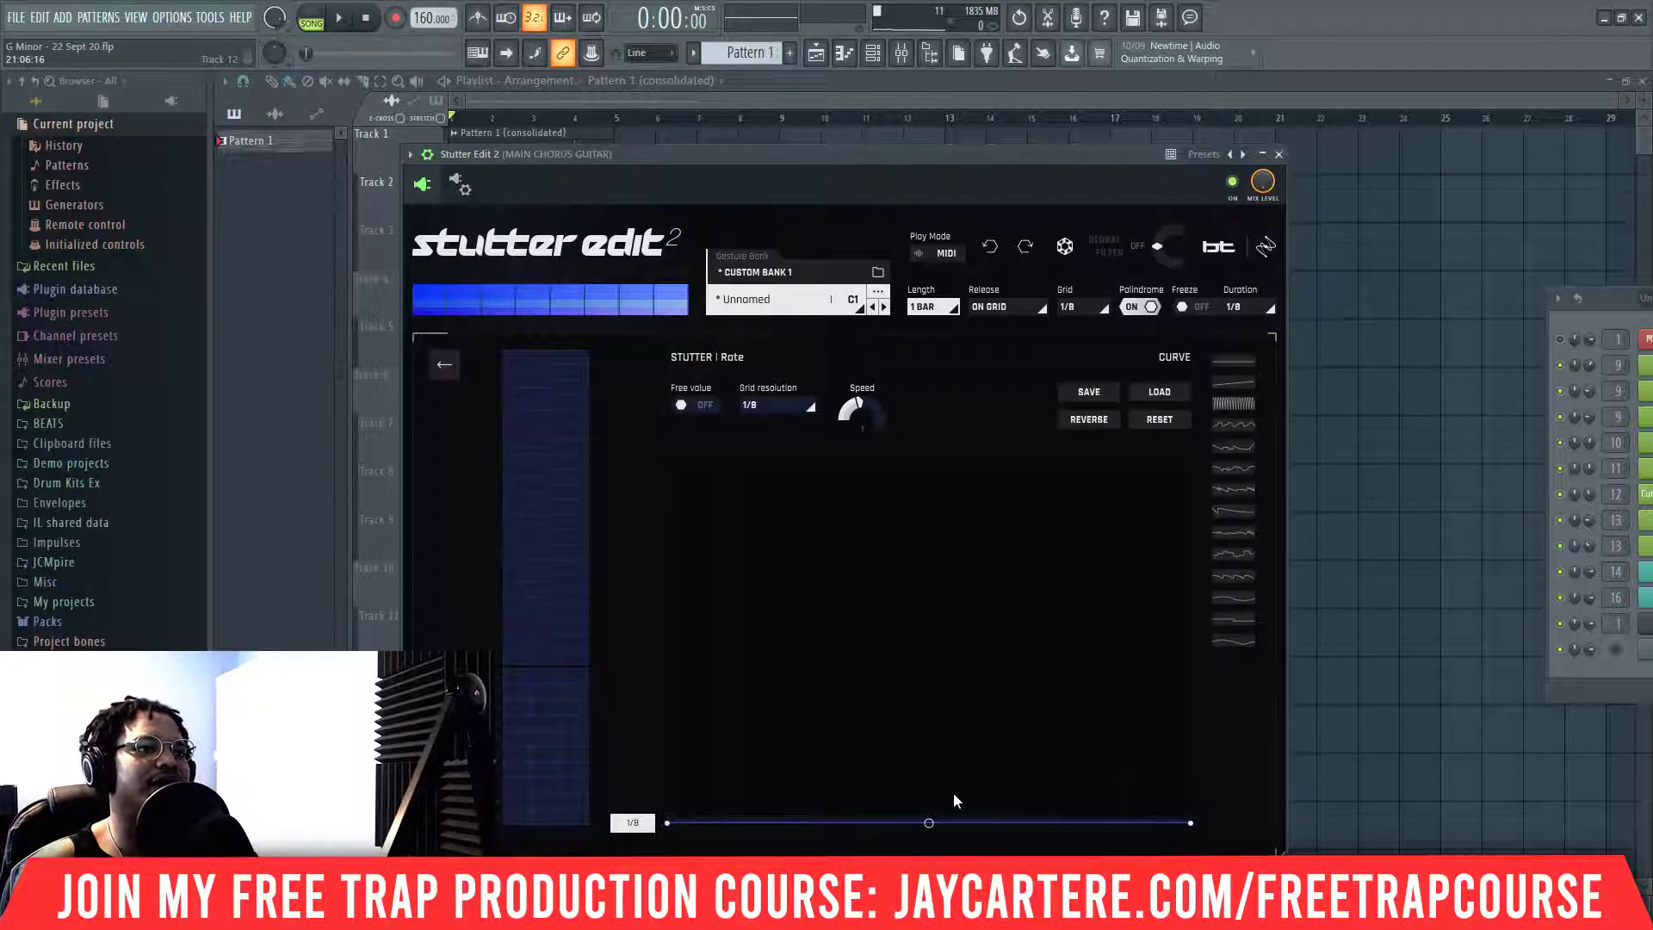
click(1191, 823)
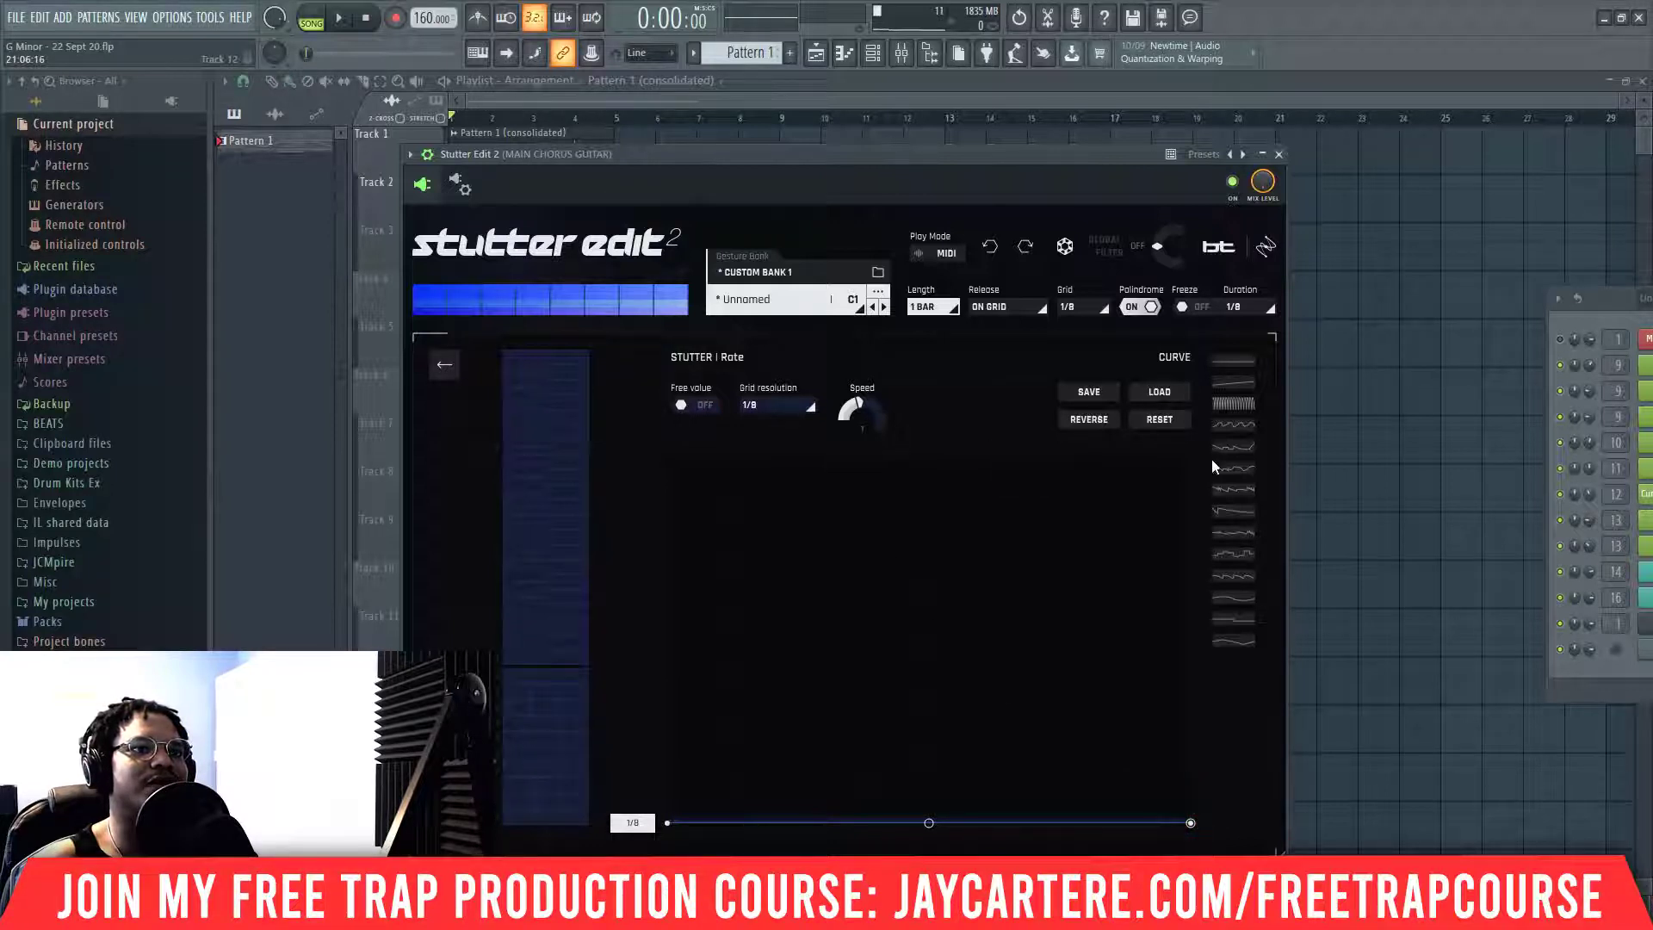
click(1134, 700)
click(1205, 699)
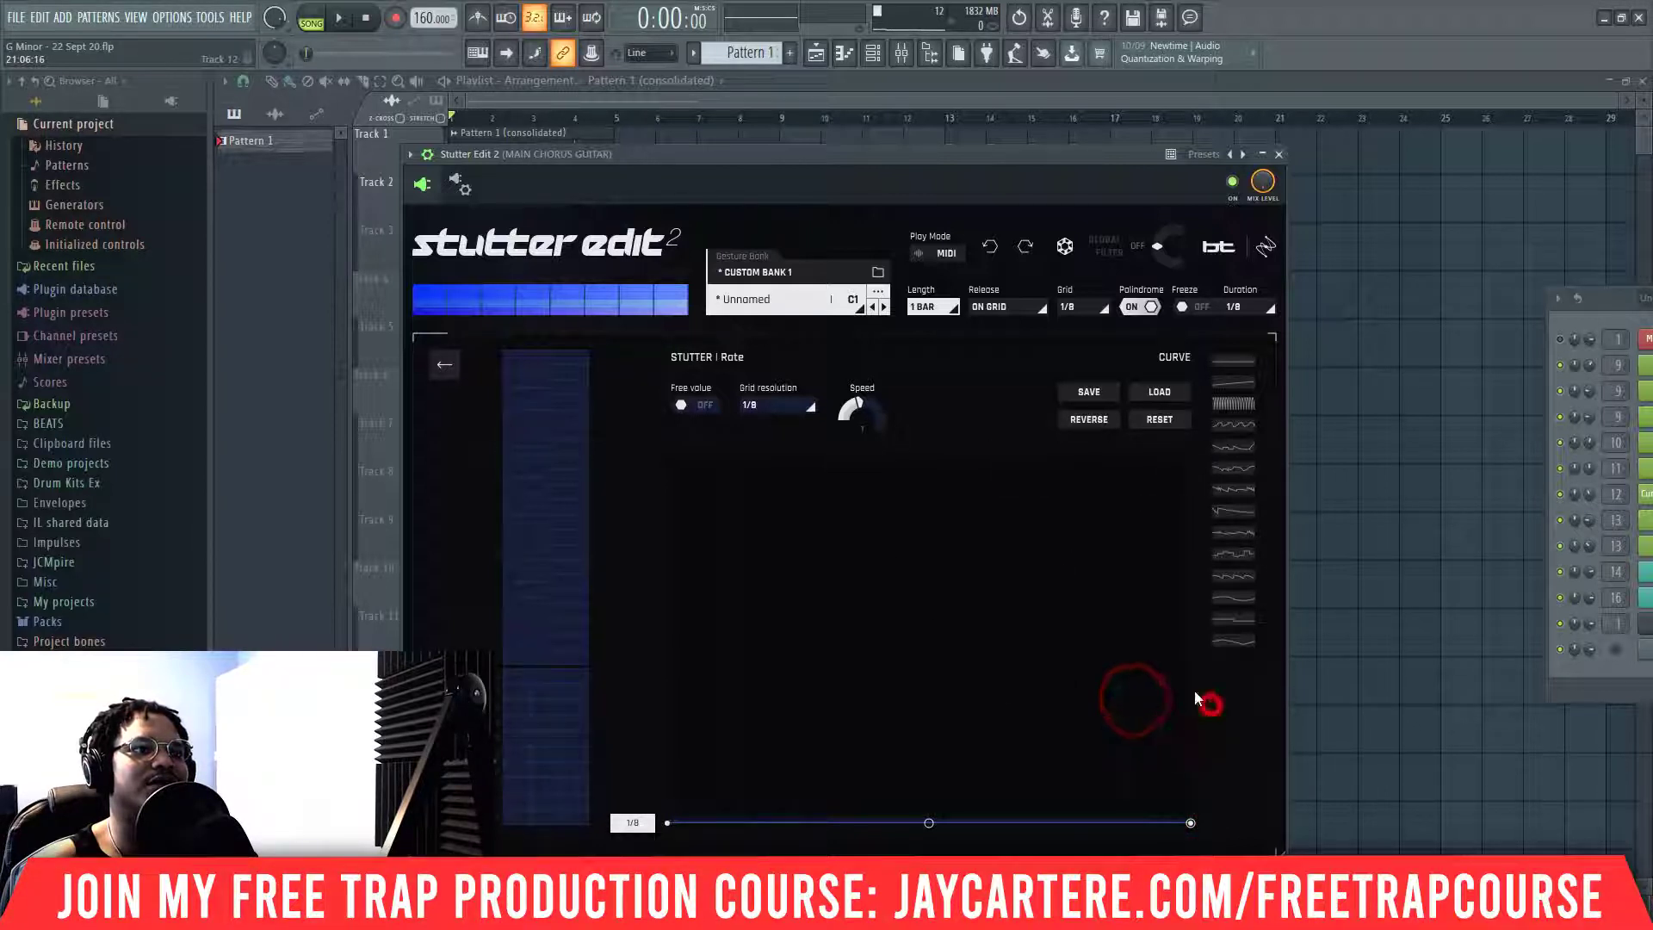
click(445, 364)
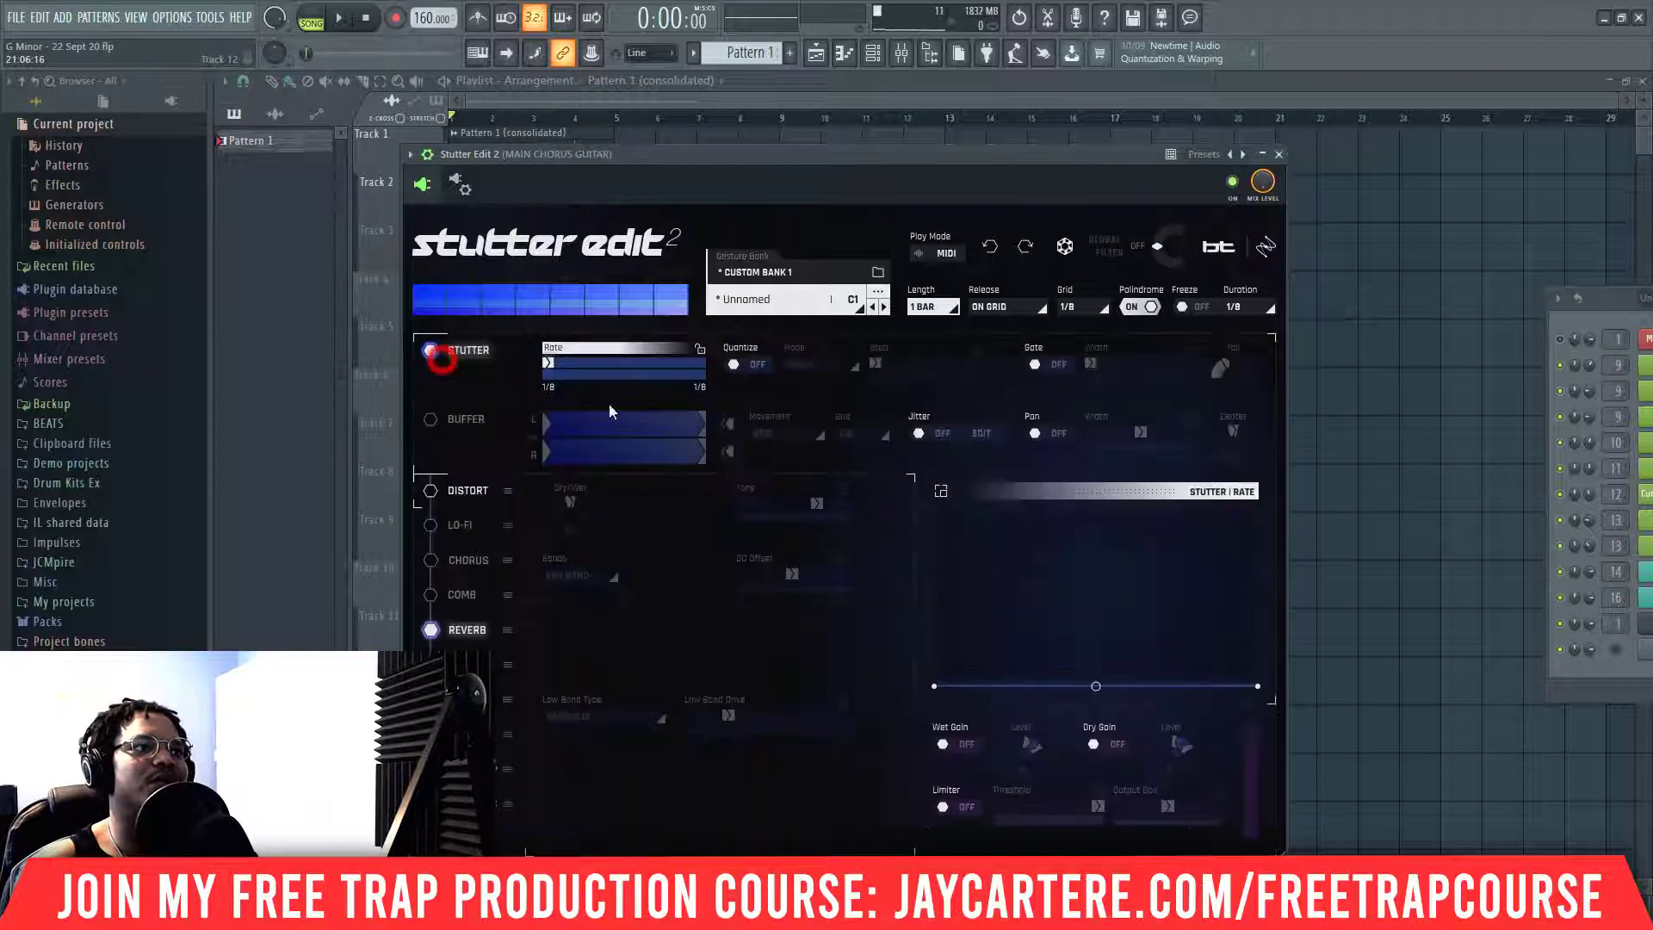
- Try to adjust the Stutter rate range and turn on Quantize for the Stutter module
click(551, 362)
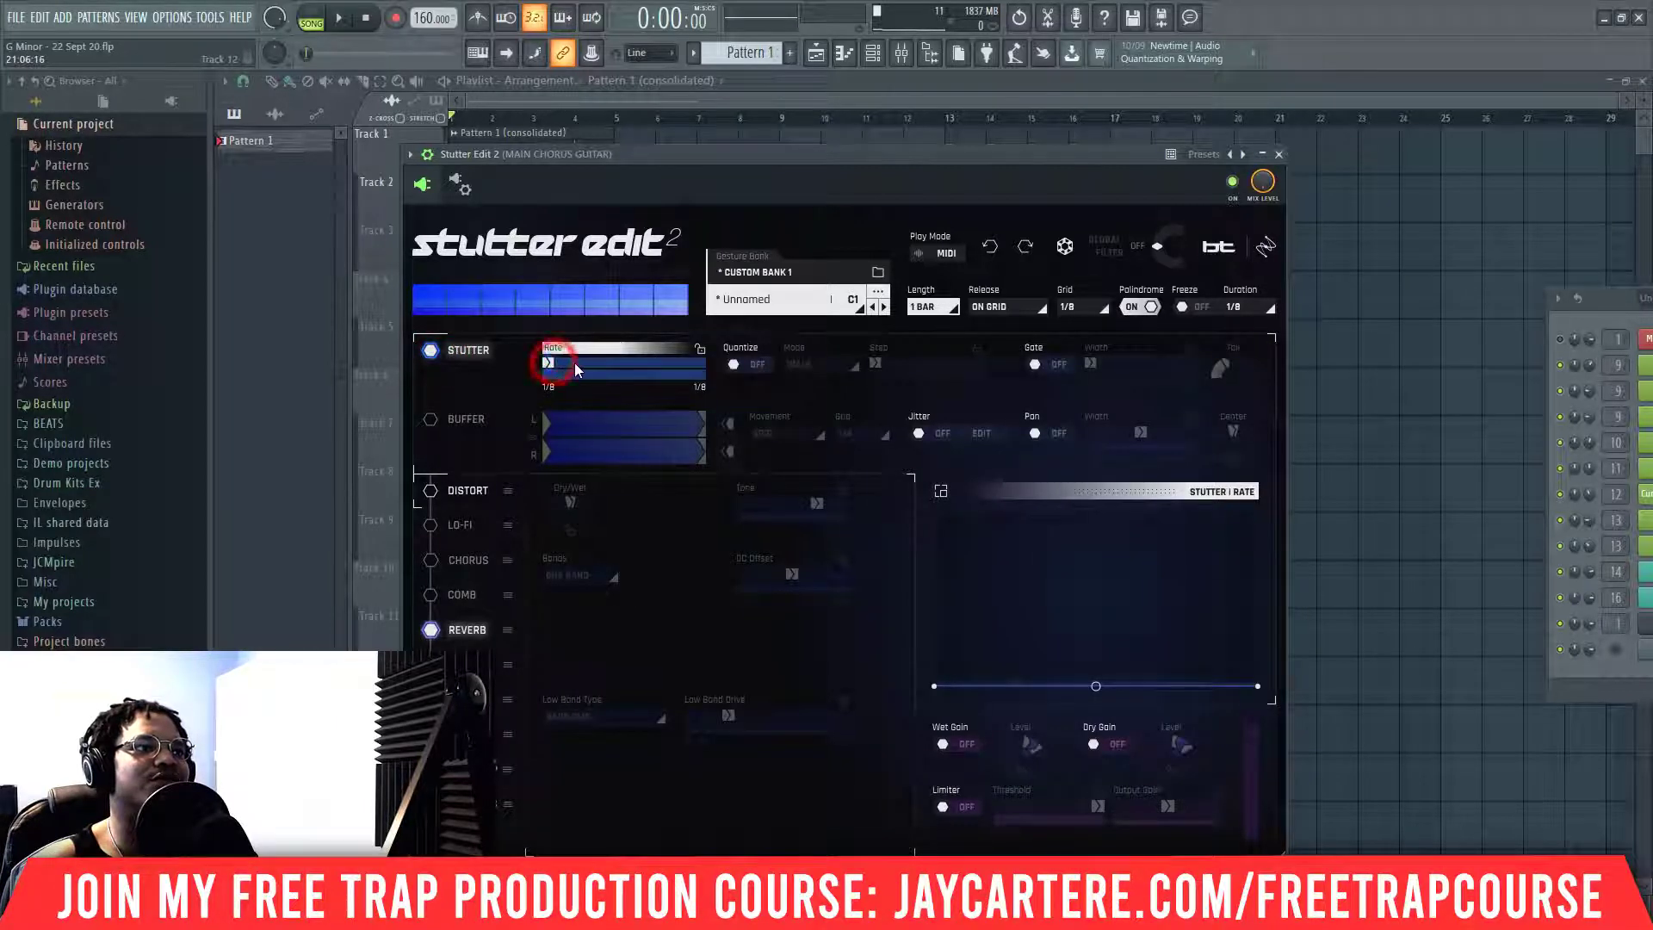
click(633, 363)
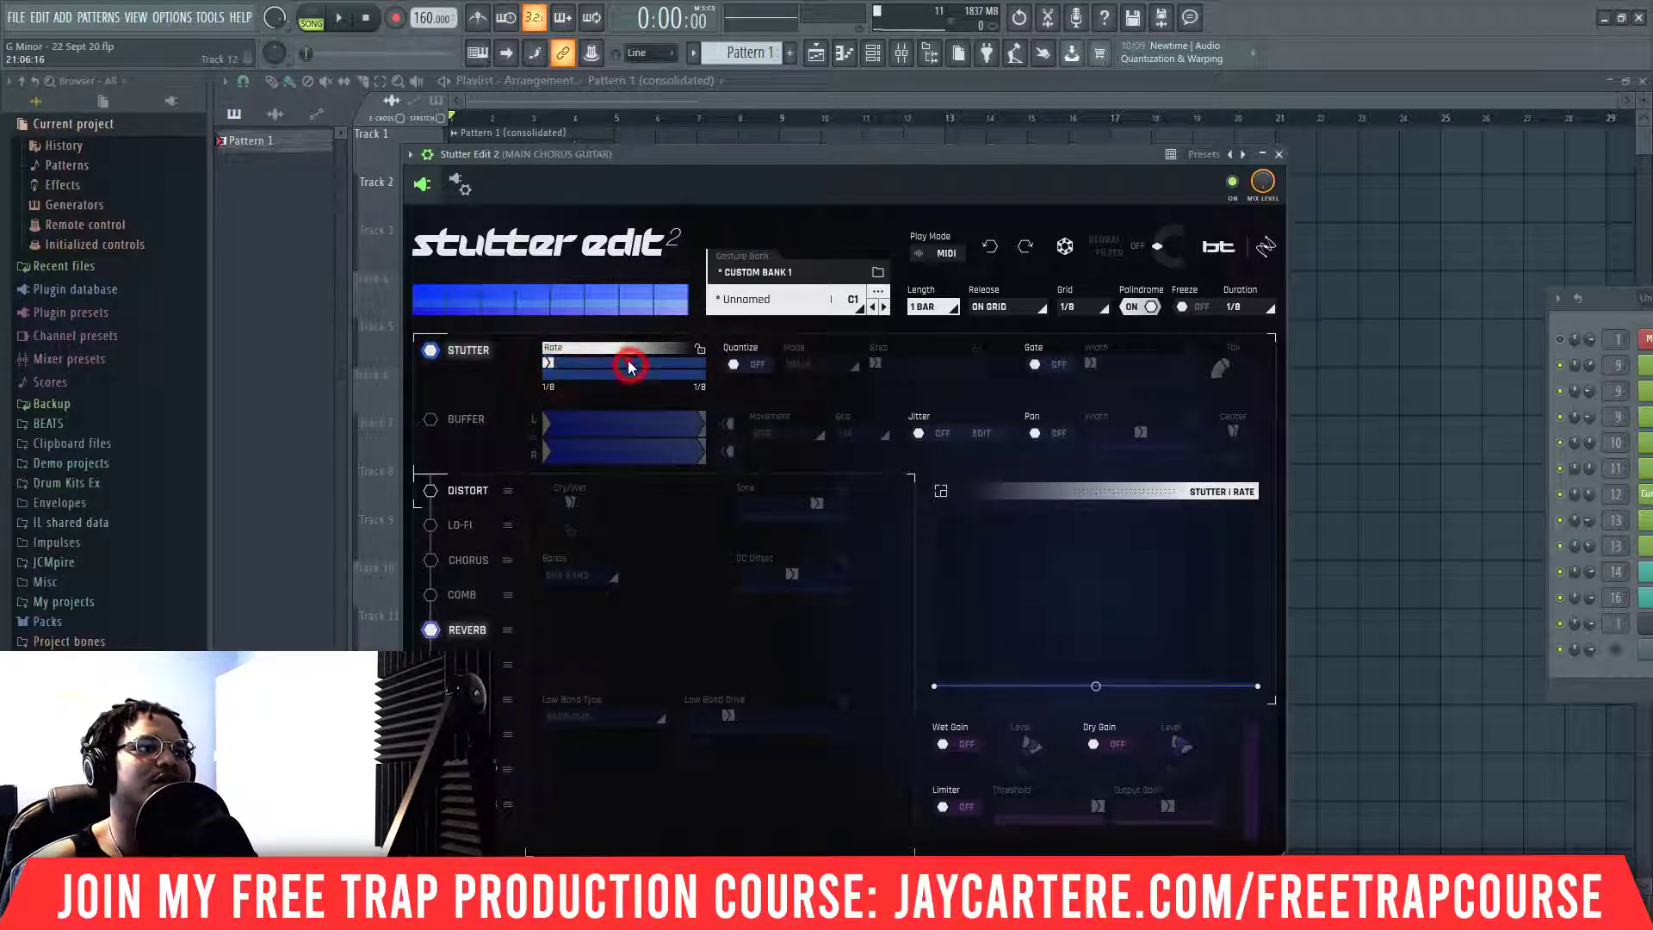
click(550, 363)
click(546, 363)
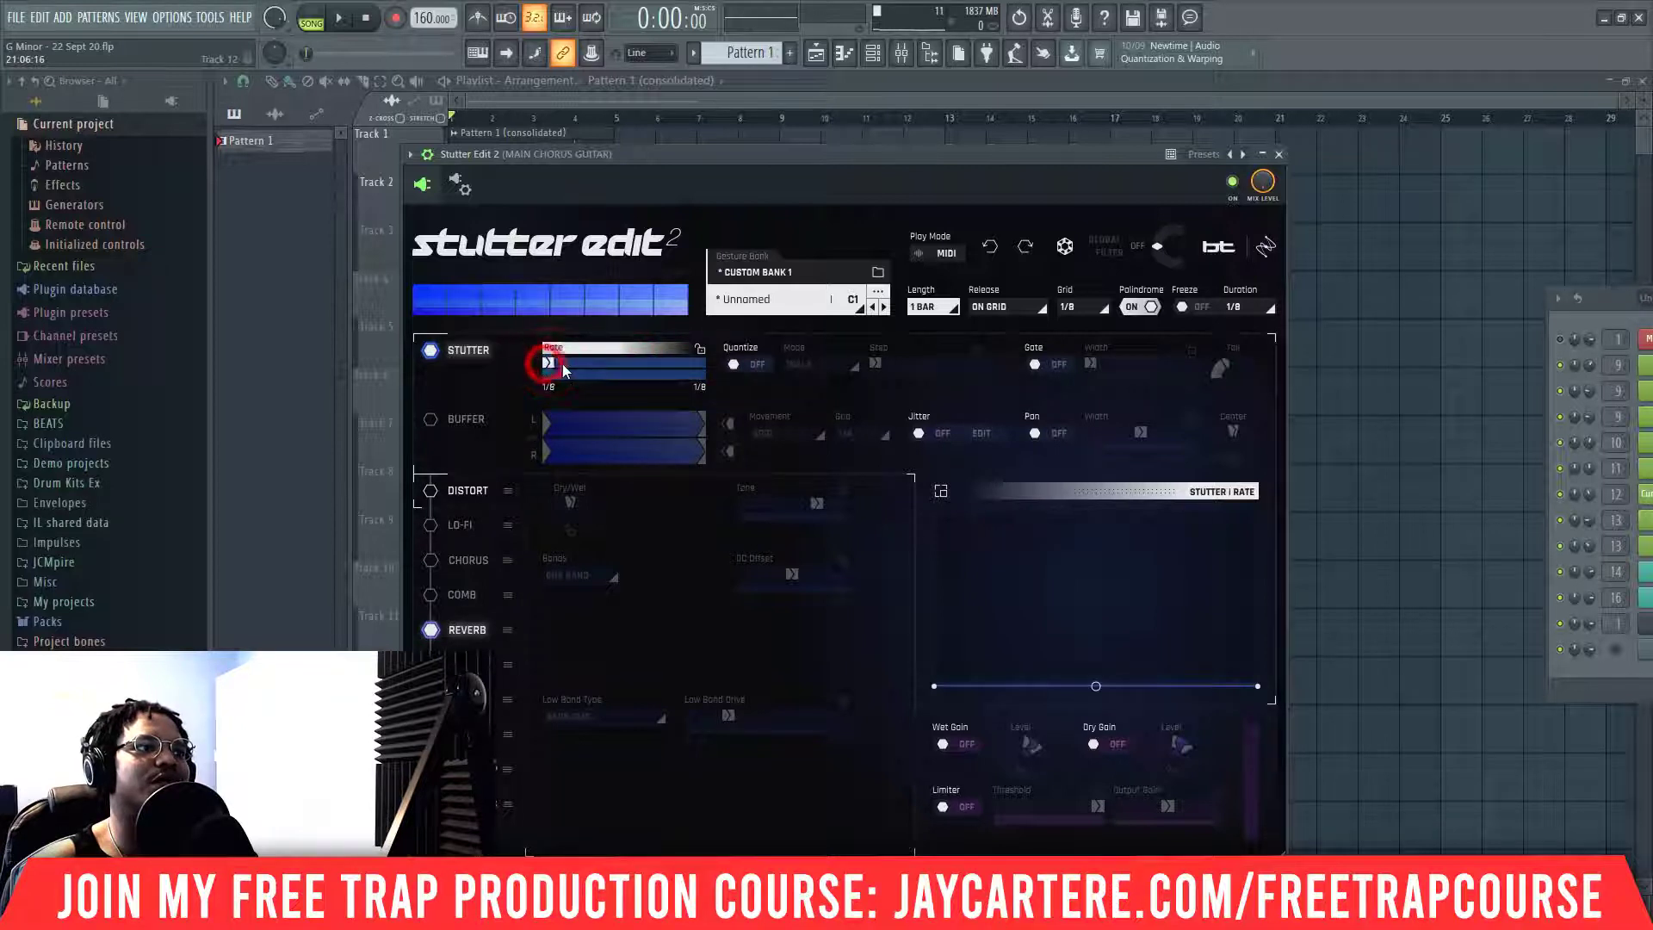
click(746, 364)
click(762, 365)
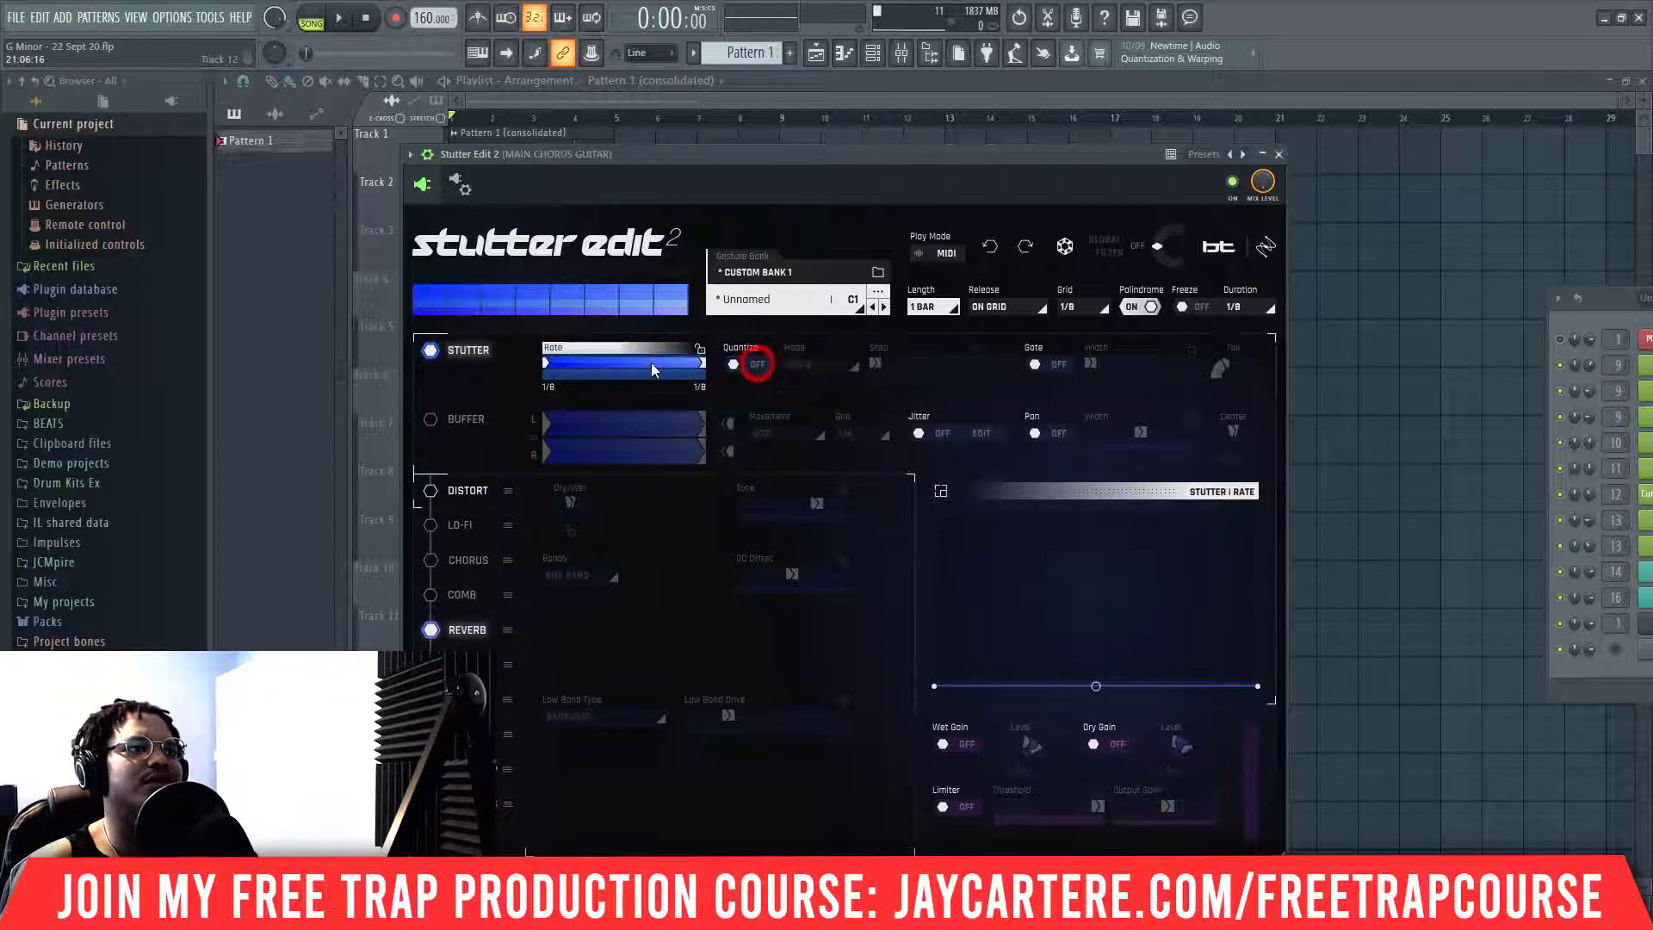
click(762, 365)
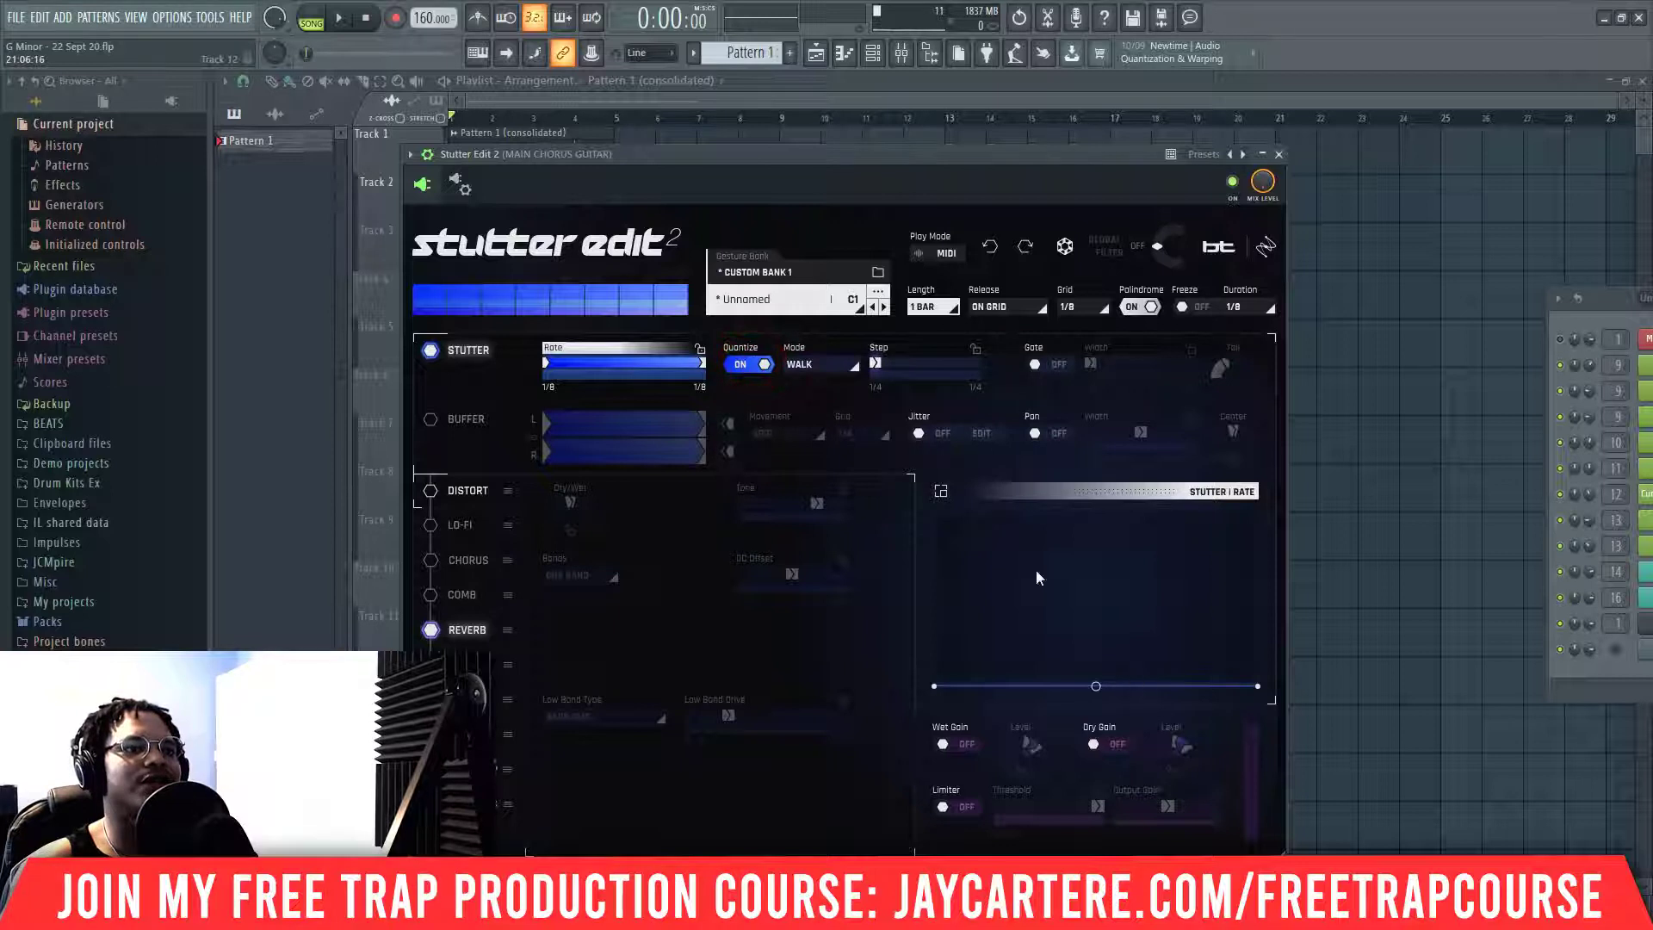
- Set the grid resolution of the enlarged Stutter Rate curve to 1/16 and try to move the curve's end point
click(940, 490)
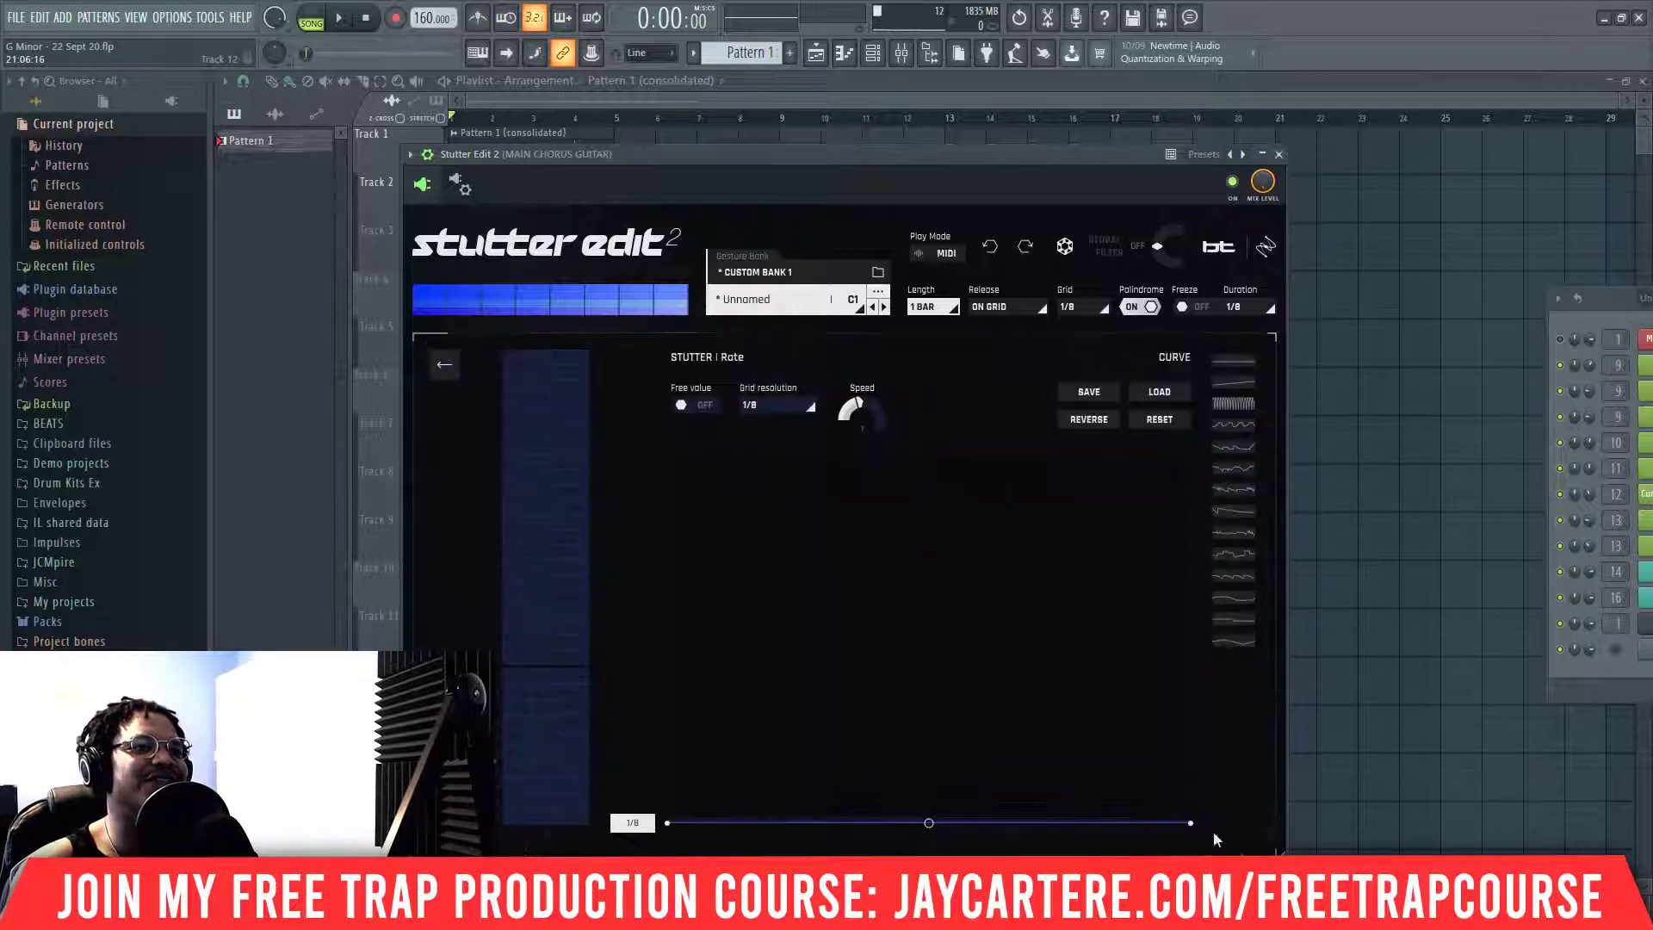
click(1191, 824)
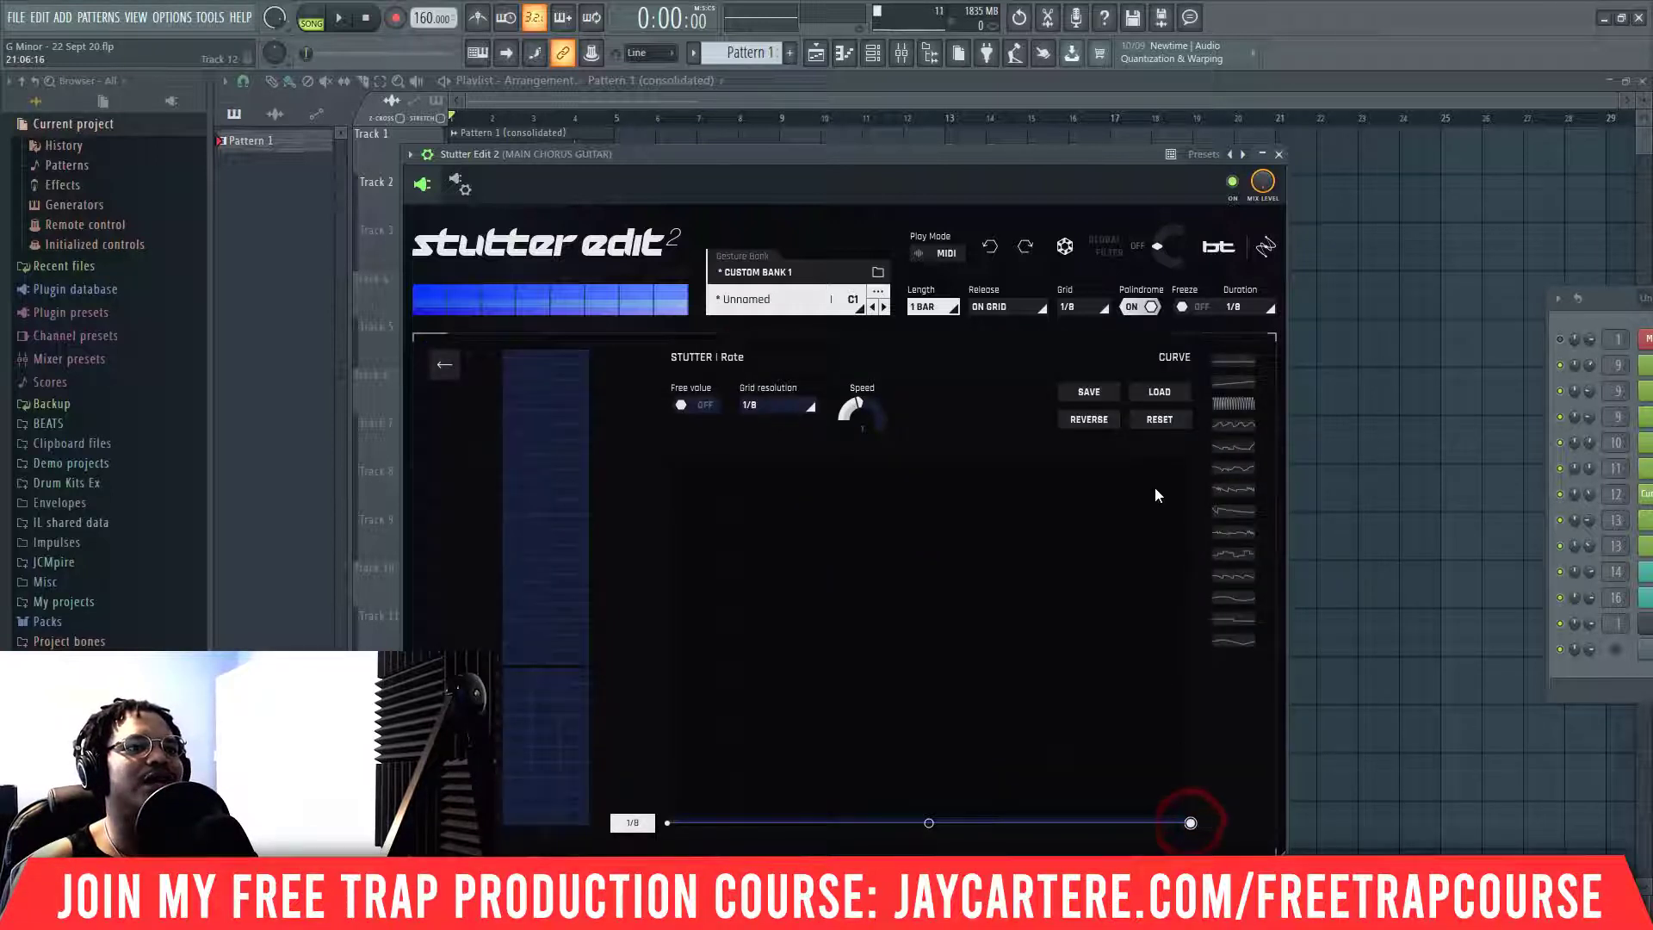
click(790, 406)
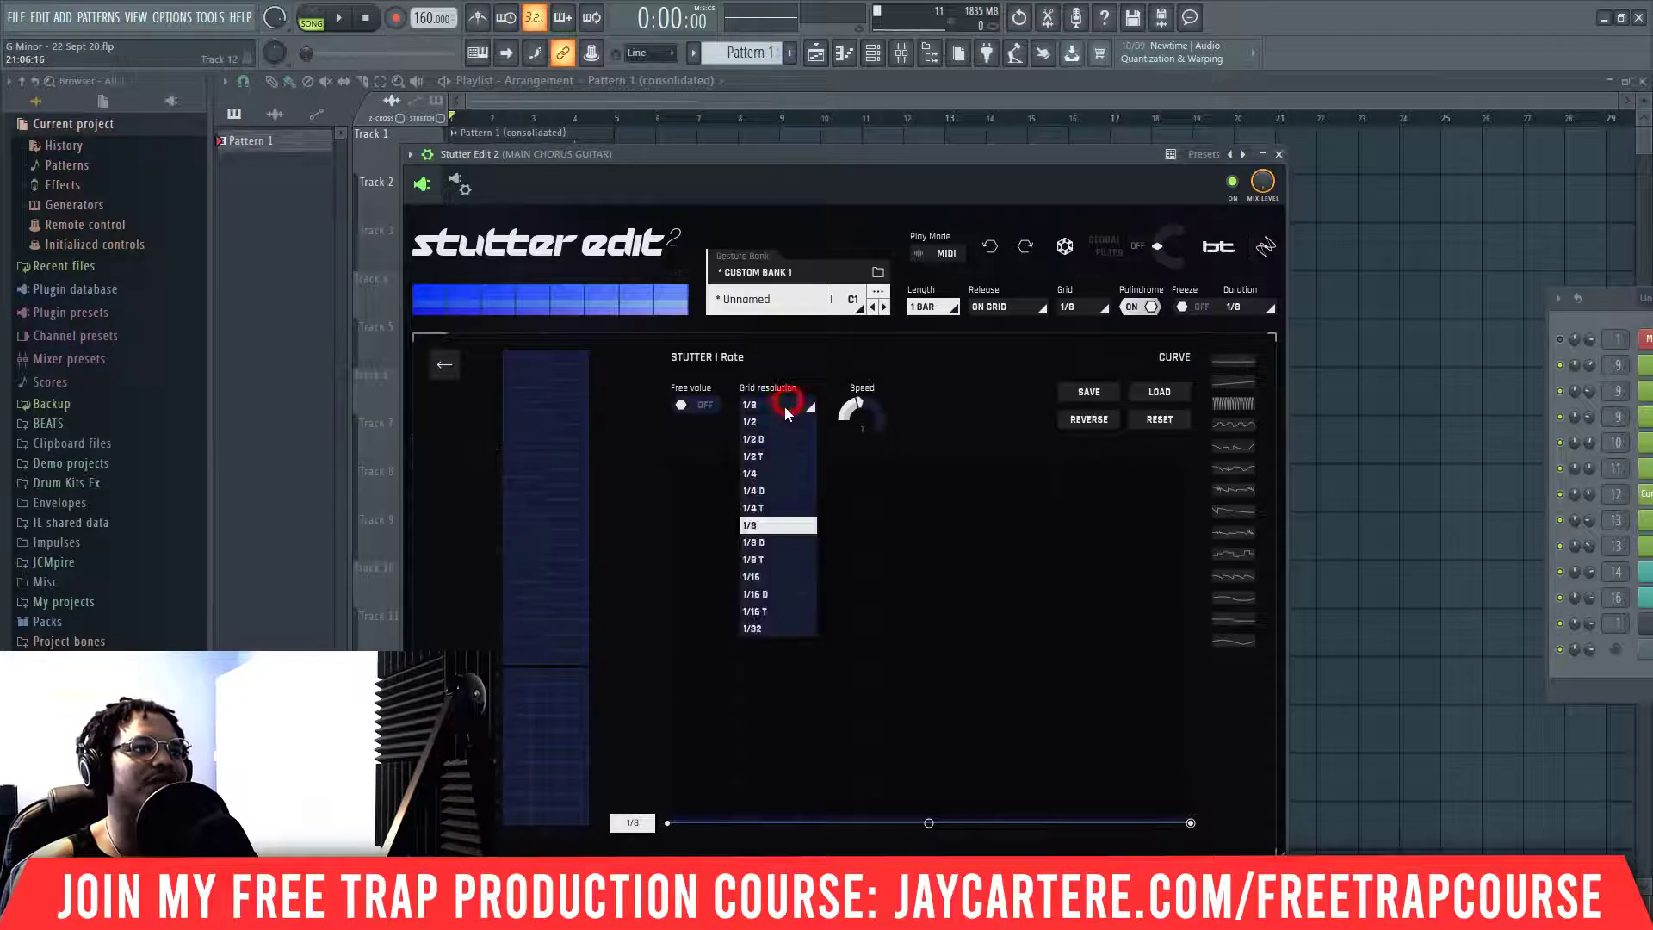
click(757, 576)
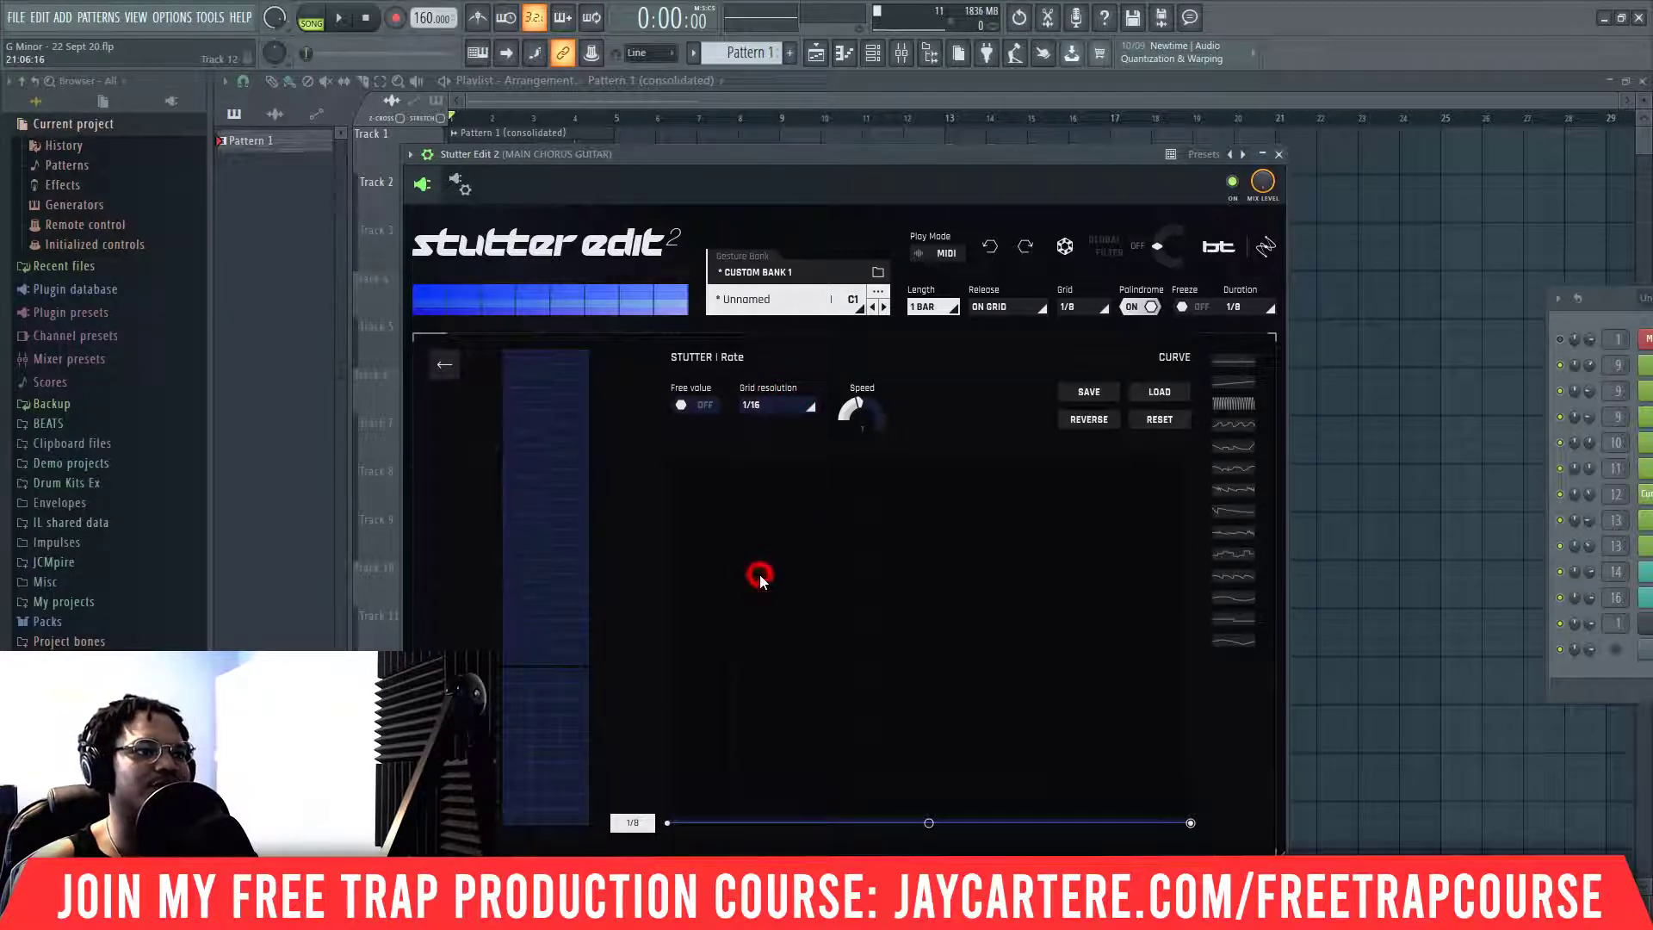
click(1191, 823)
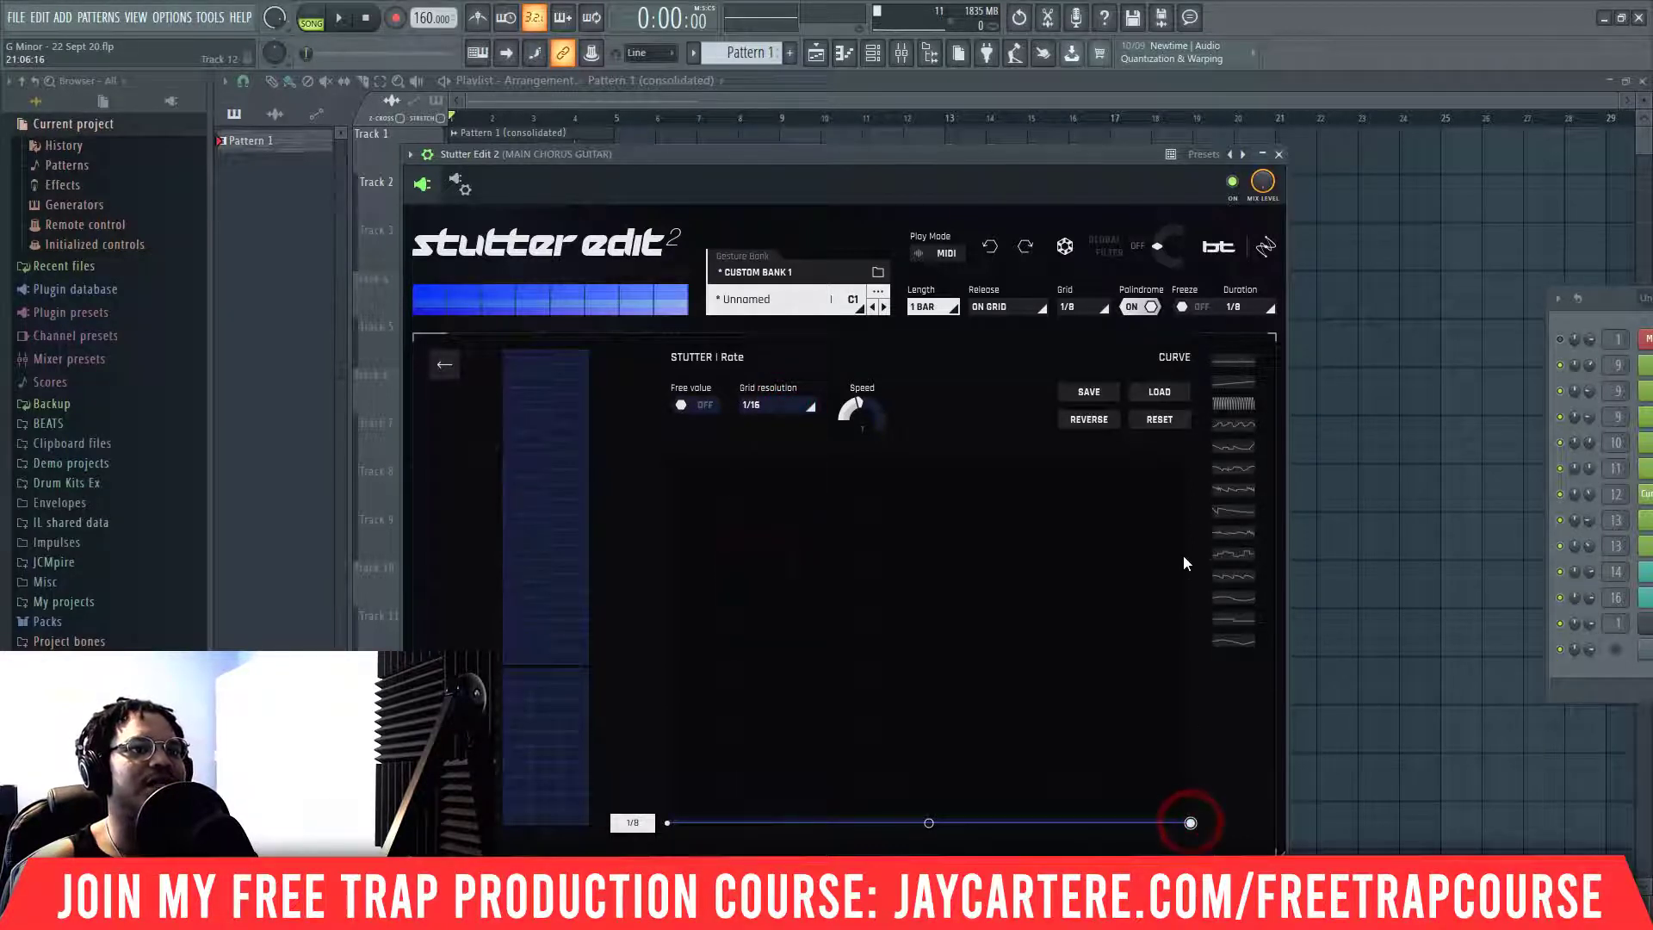
- Apply the rising ramp preset to the Stutter Rate curve, bend its middle downward, and start playback to hear it
click(1233, 381)
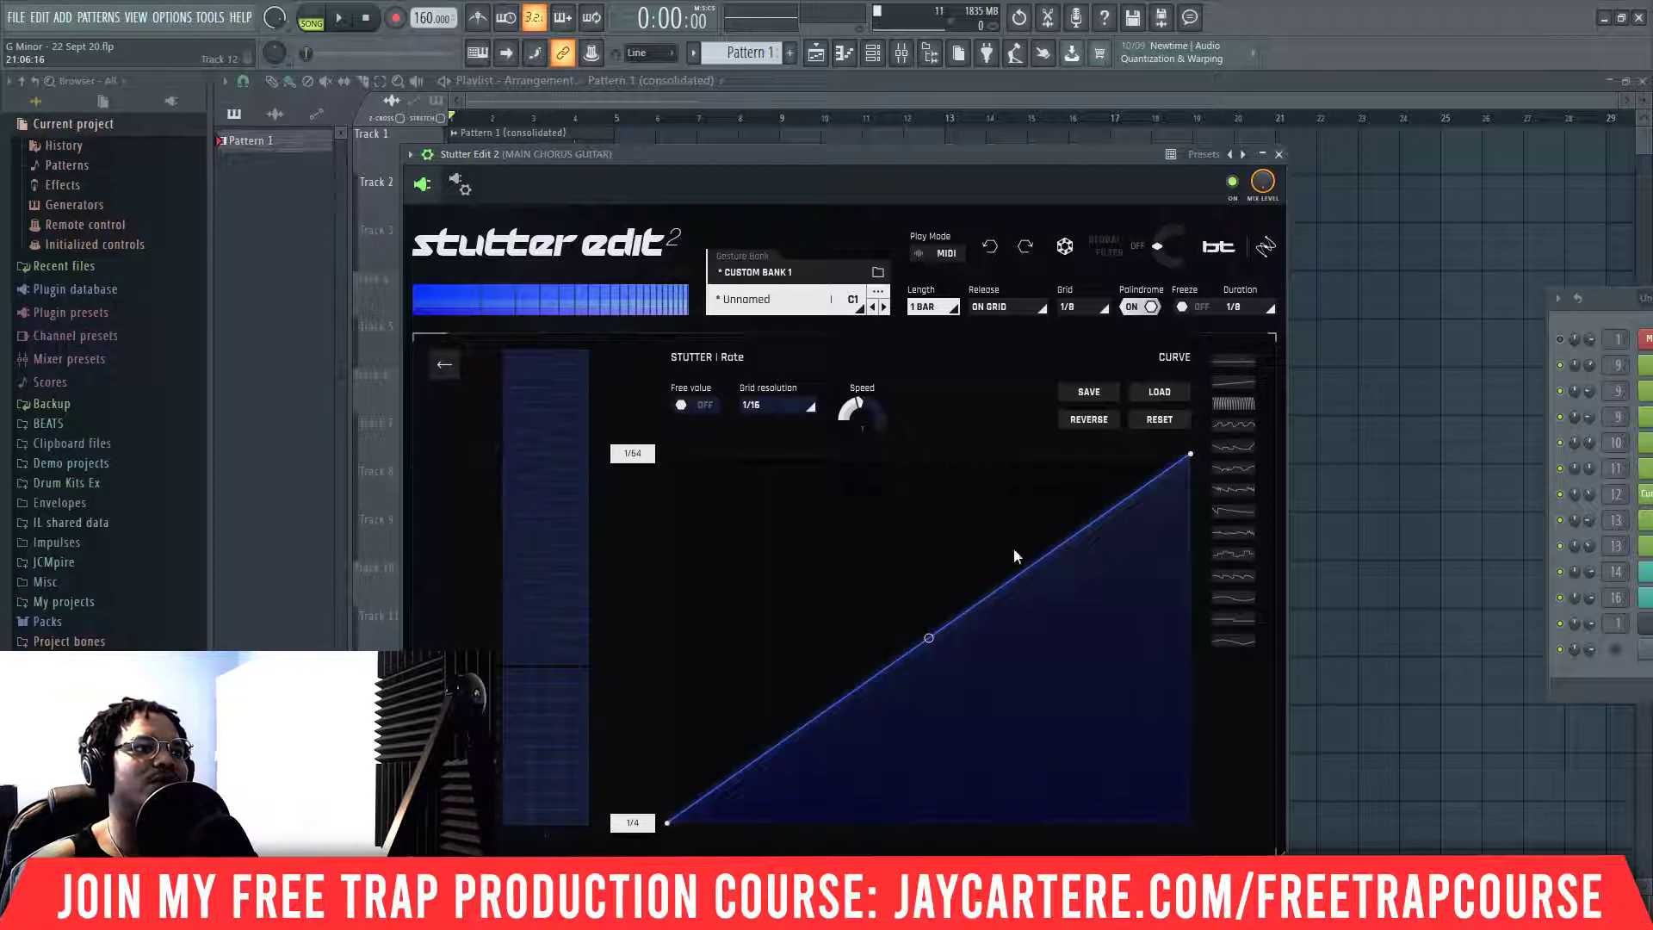
drag(1191, 457, 1194, 634)
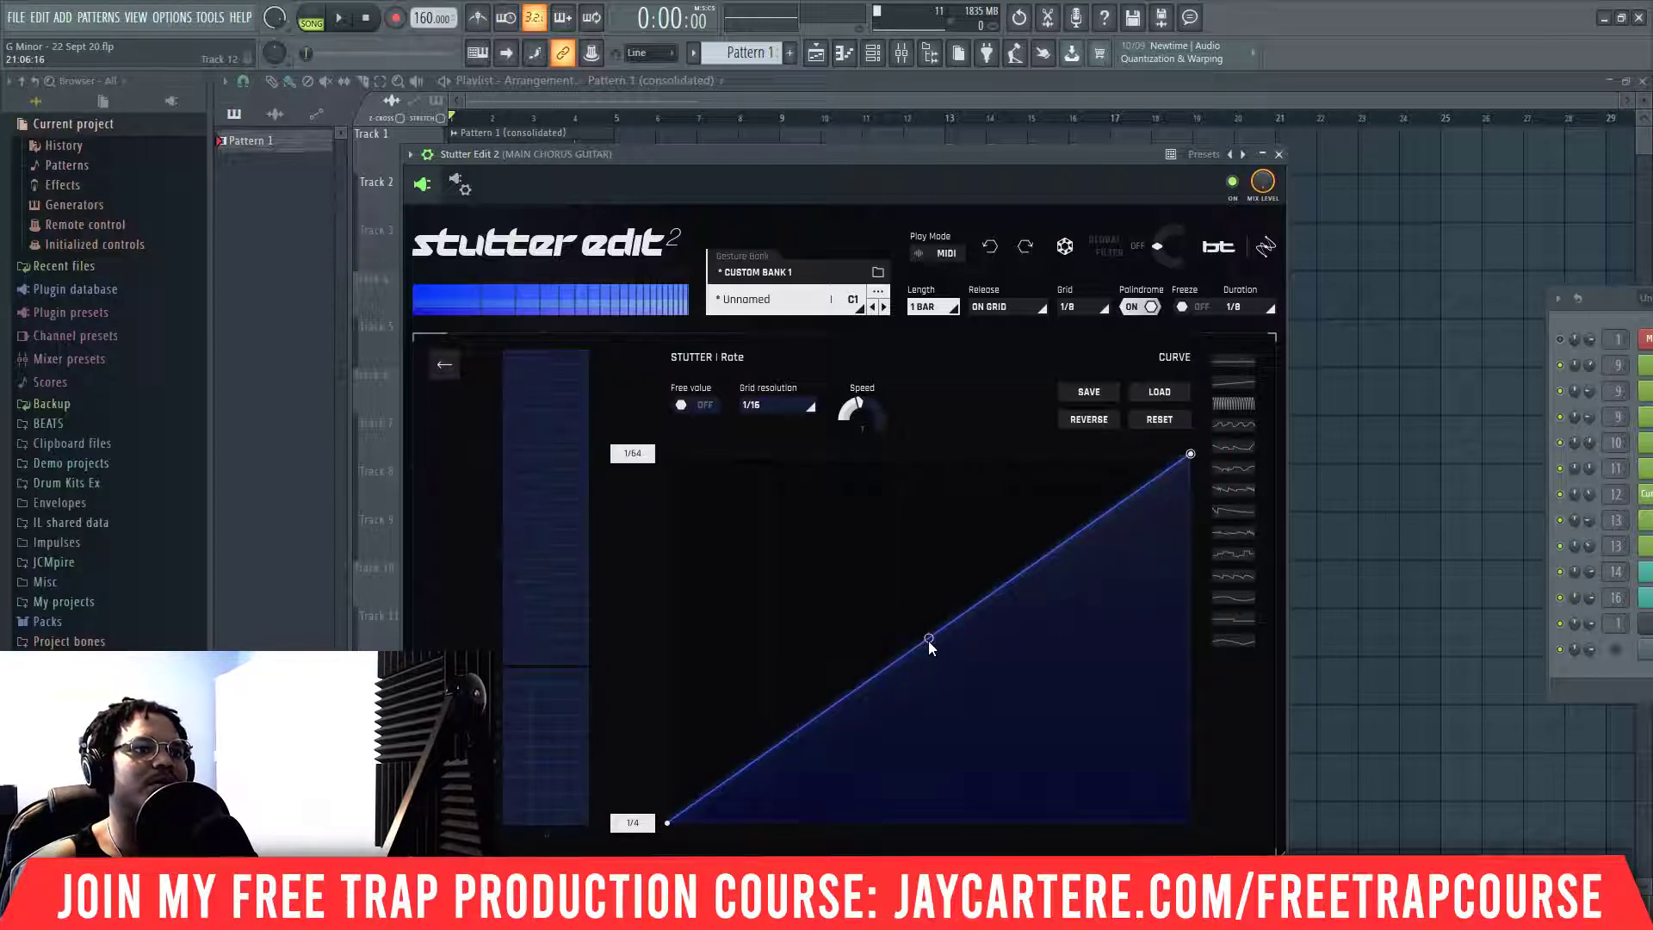
drag(930, 642, 966, 659)
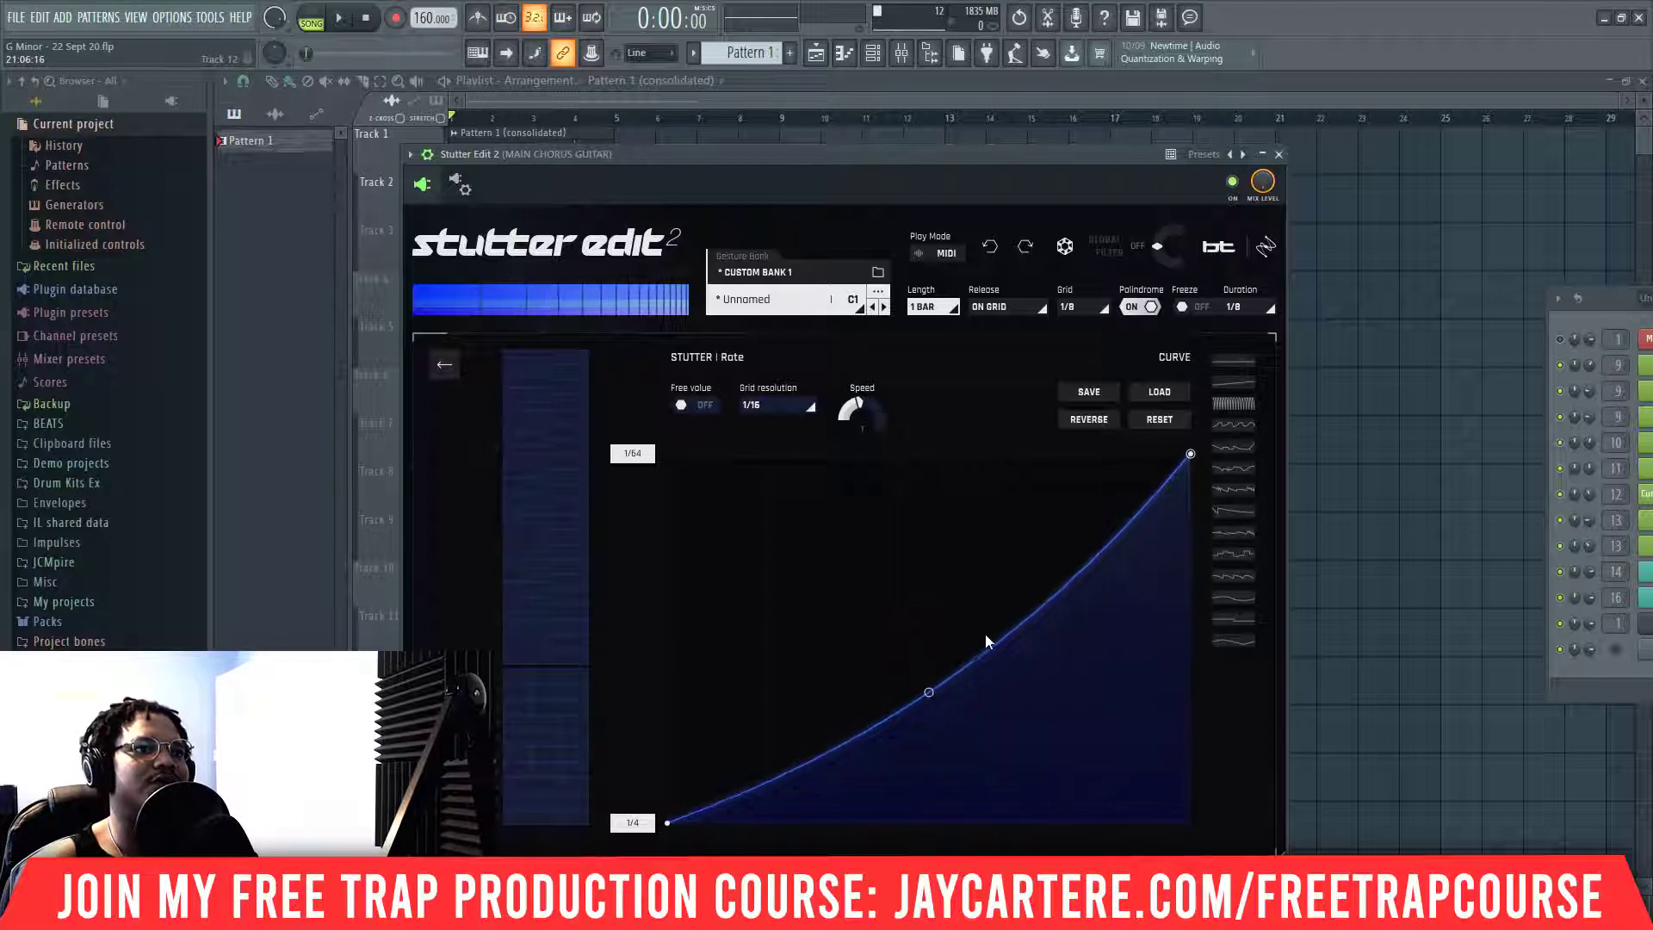
key(space)
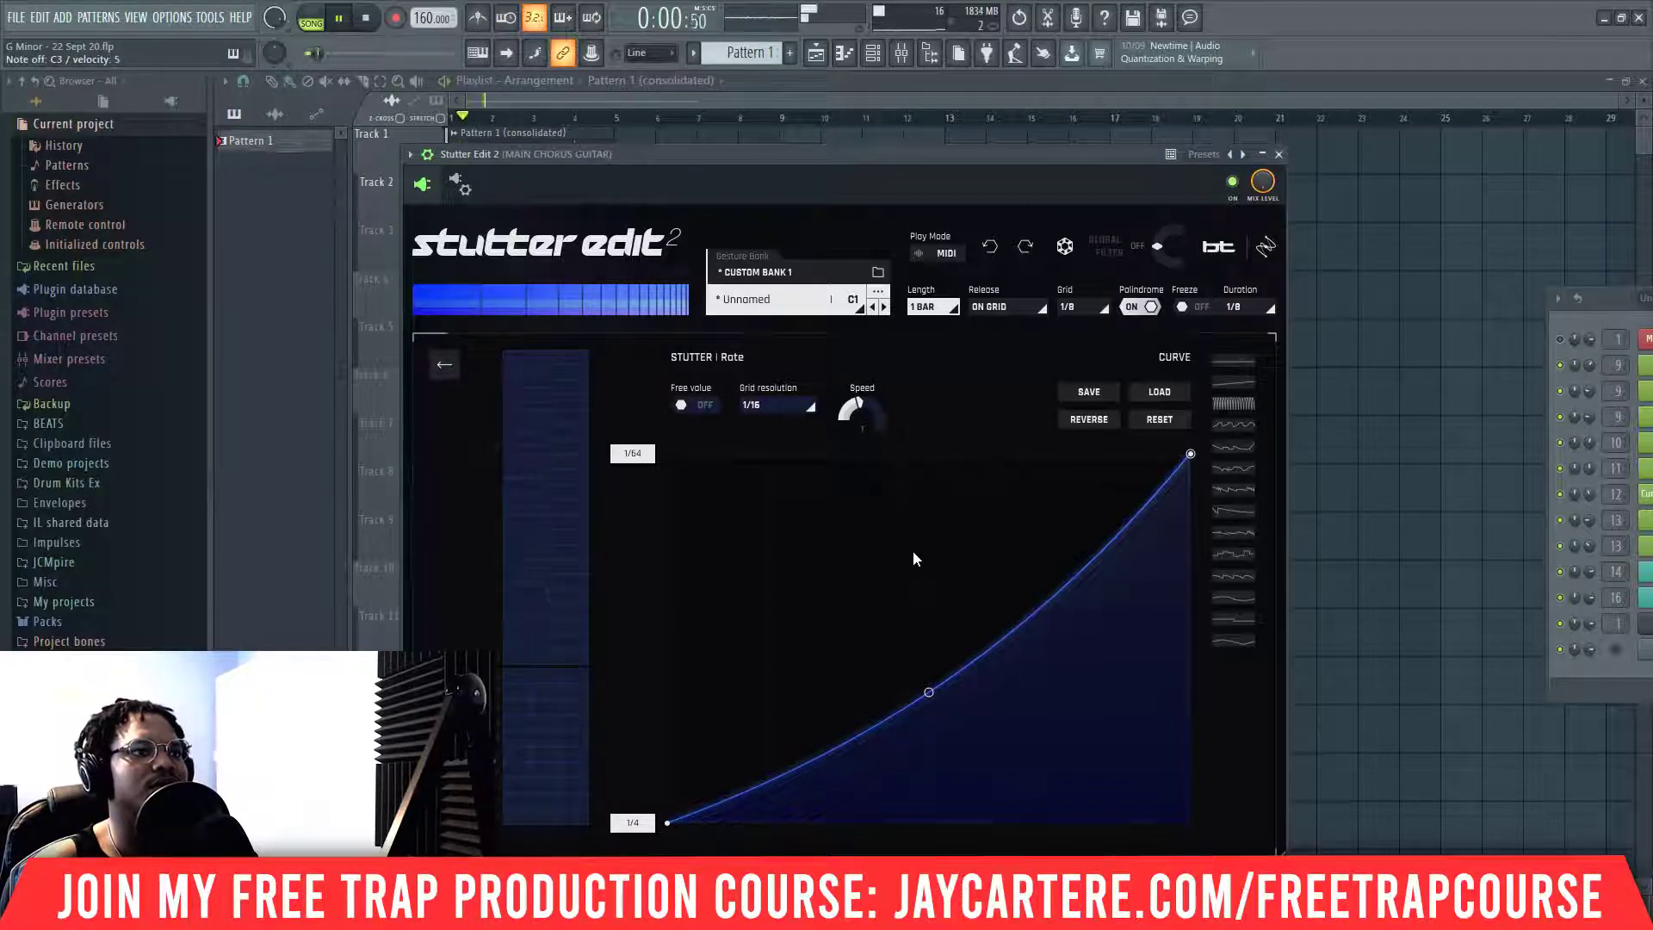
- Set the Stutter Rate grid resolution to 1/8 and flatten the curve by lowering its end point to the baseline
click(818, 411)
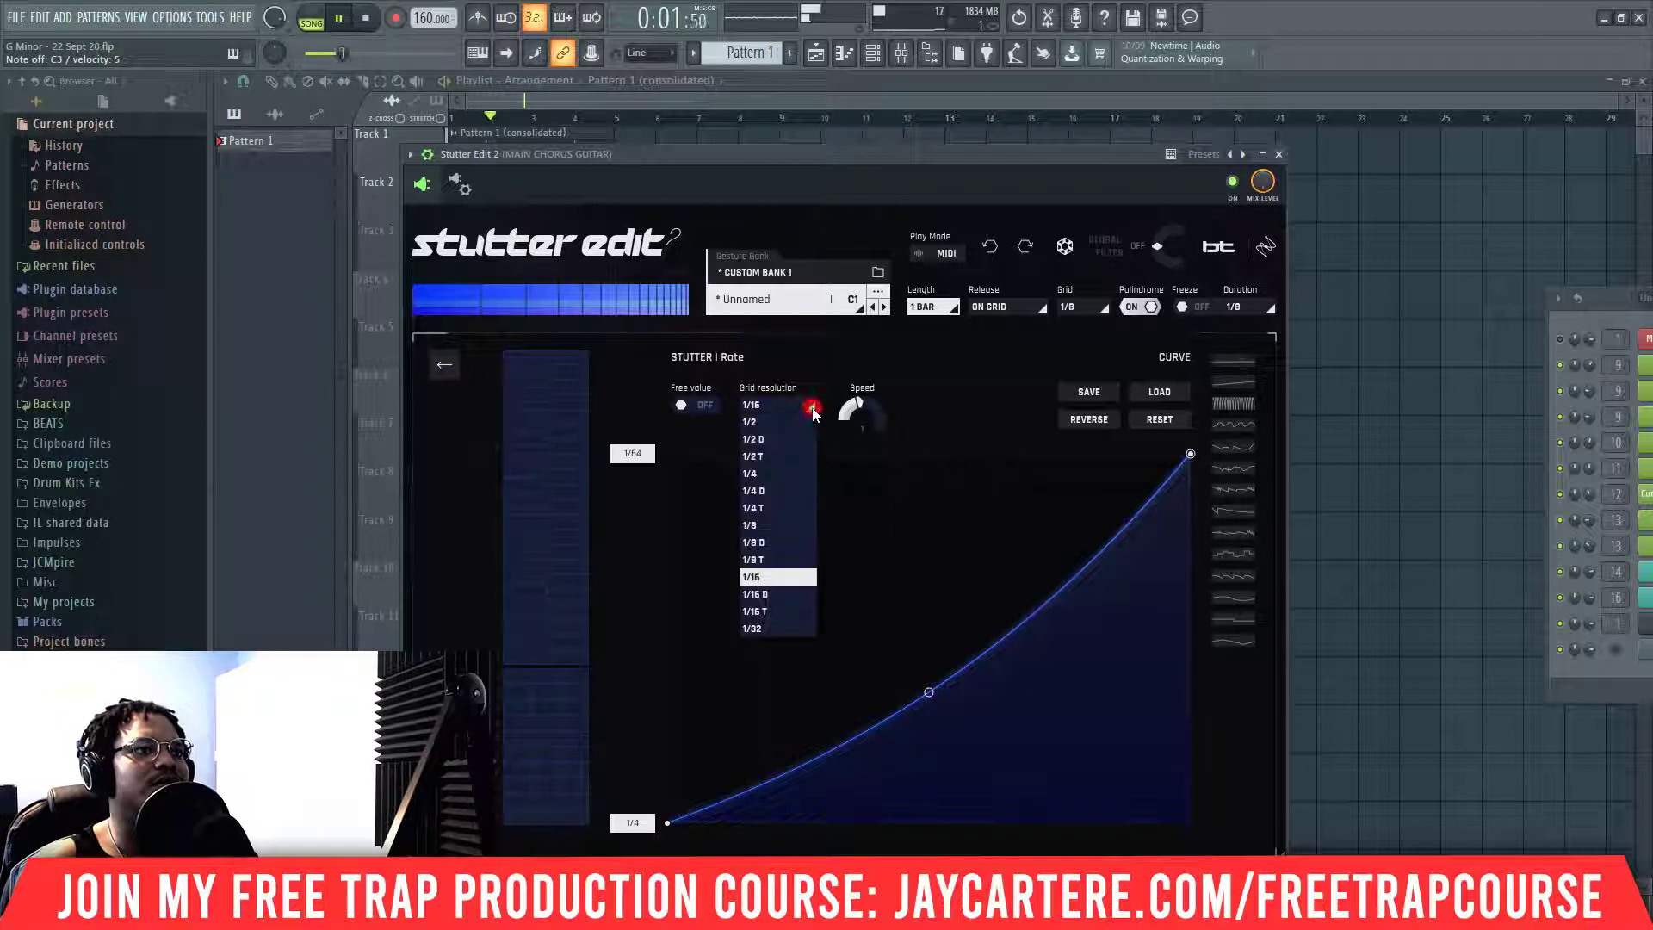
click(760, 521)
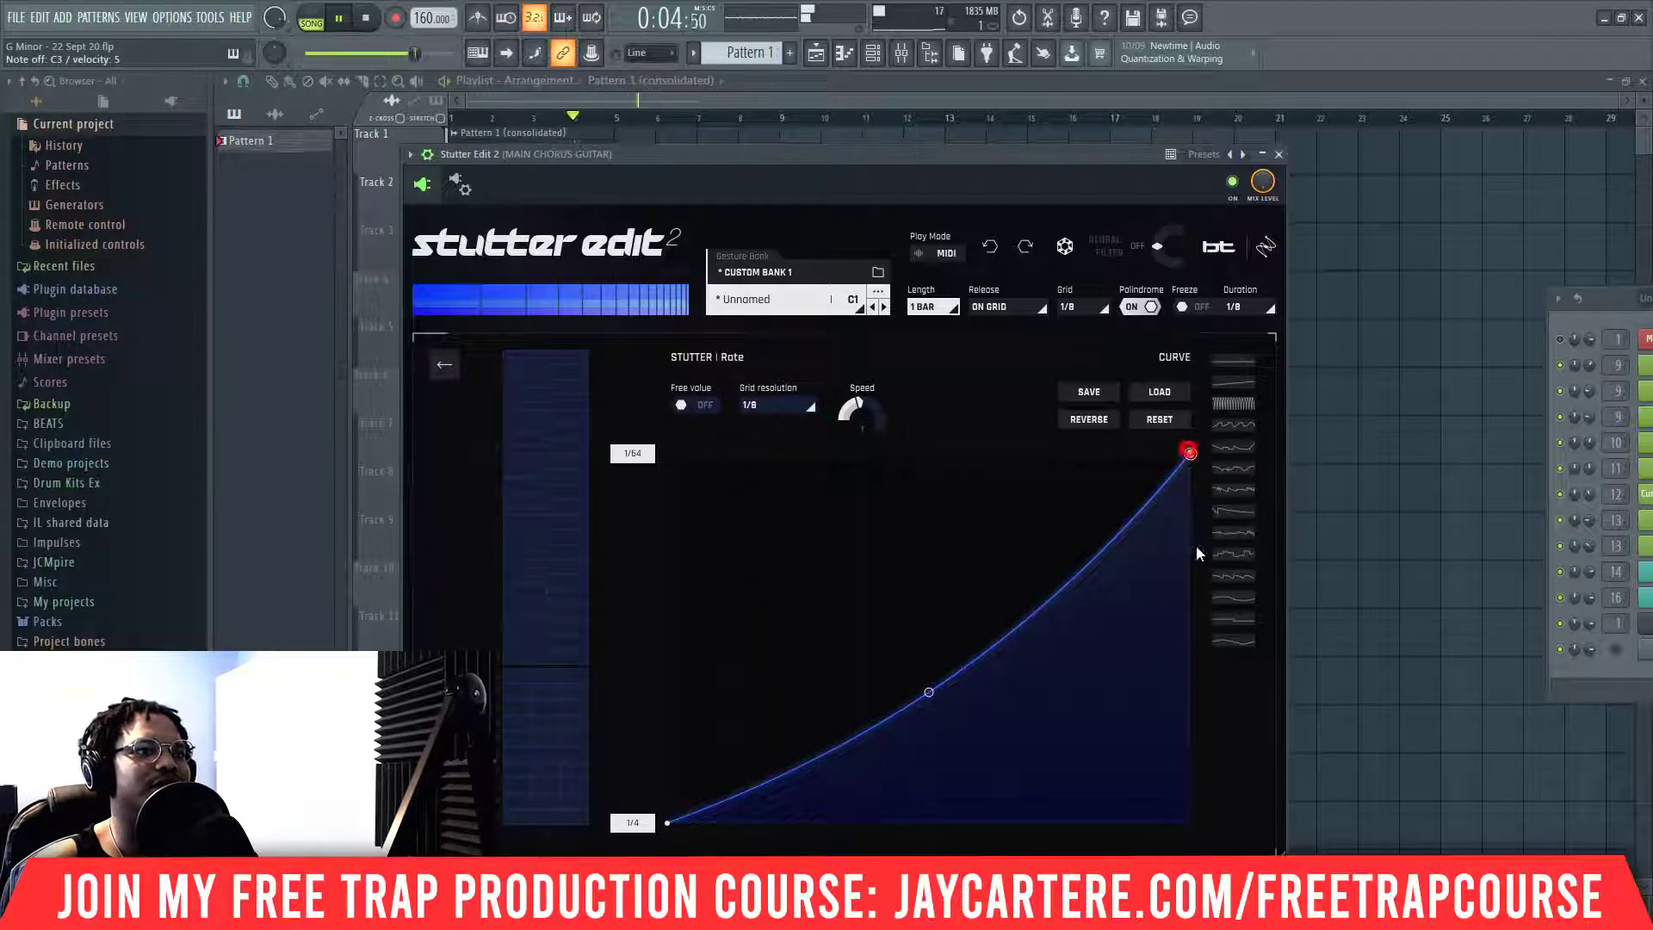
drag(1190, 454, 1191, 822)
- Try to adjust the Stutter Rate curve's starting value and start point, return to the main view, and stop playback
click(632, 825)
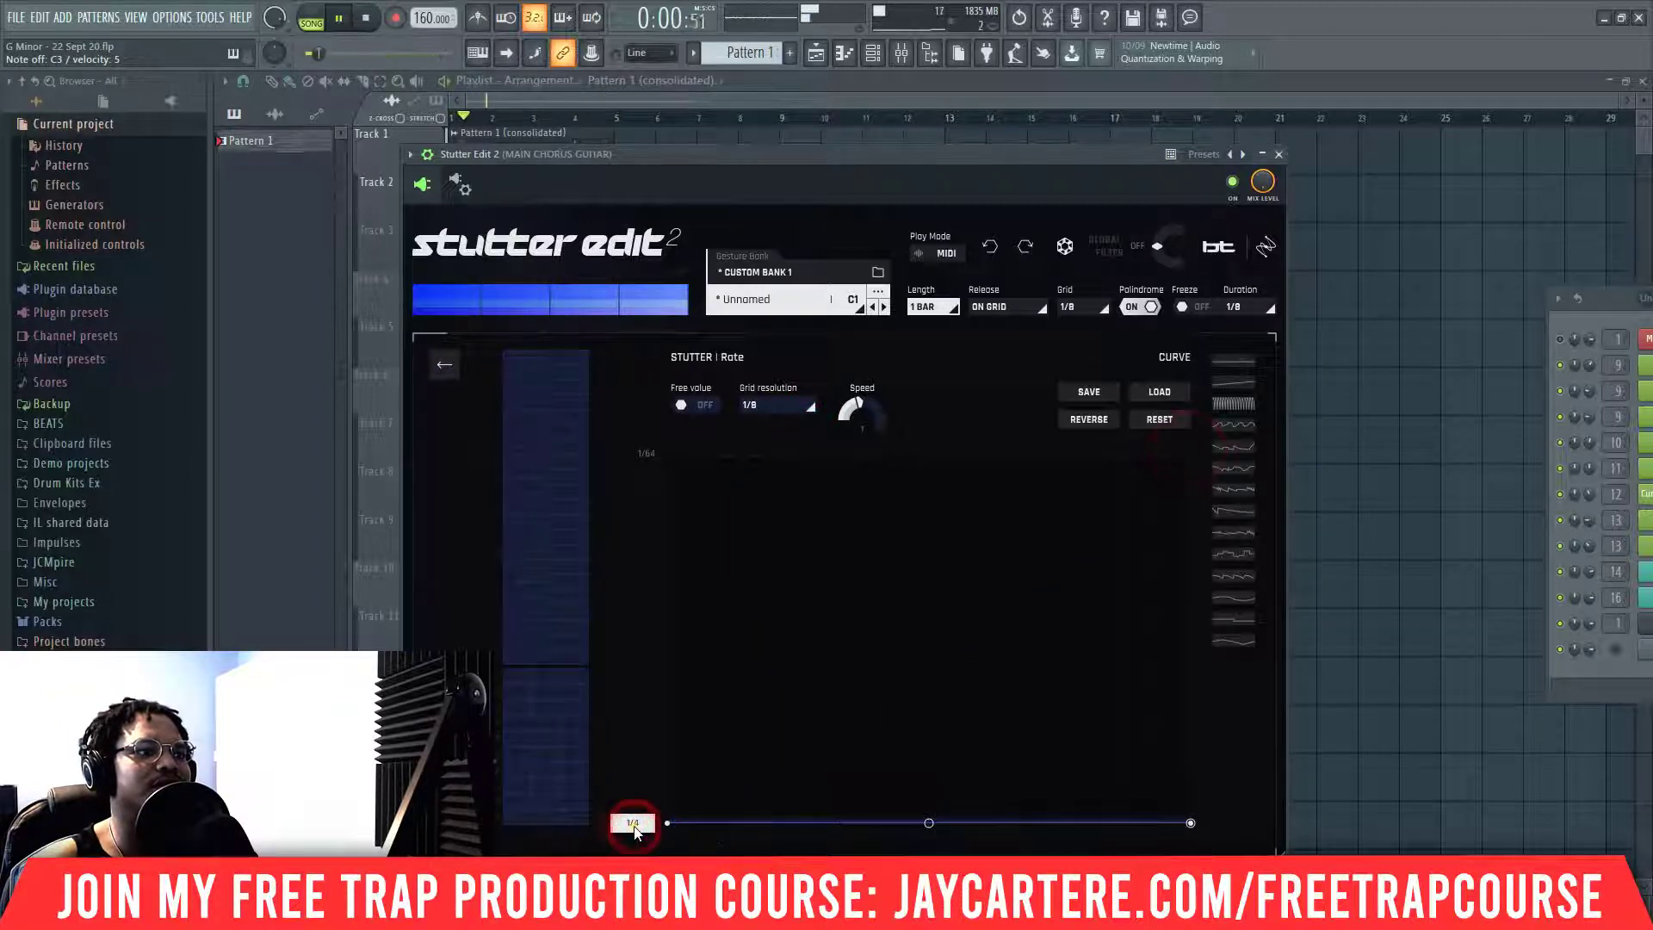
right_click(634, 825)
click(667, 822)
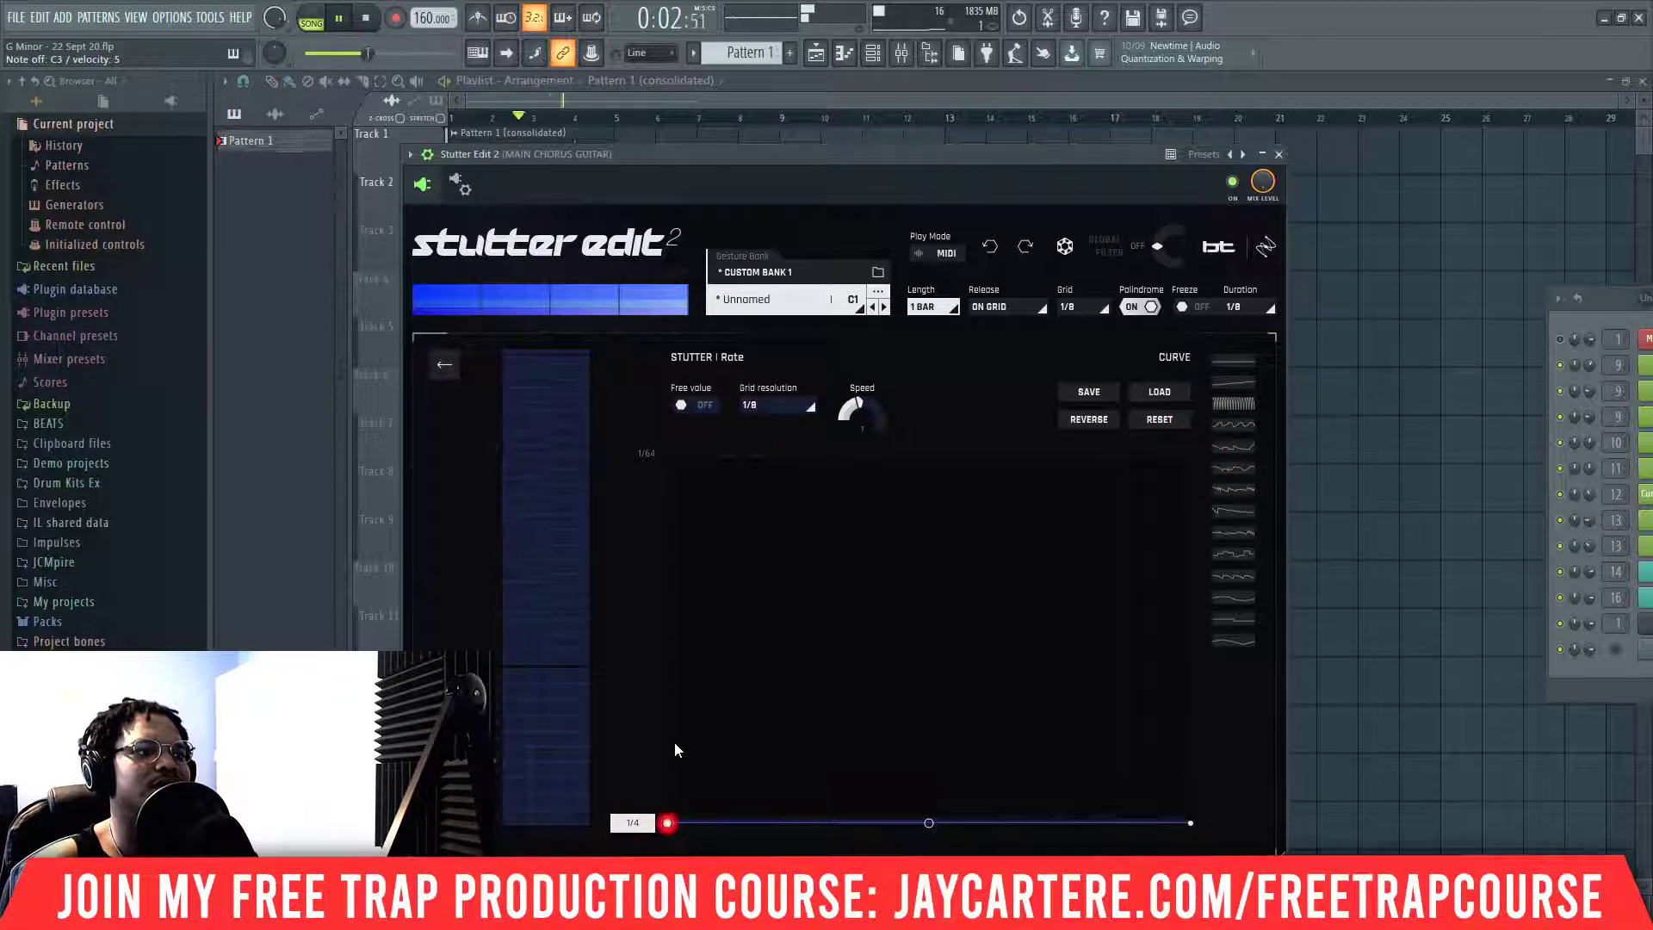
drag(687, 655, 684, 825)
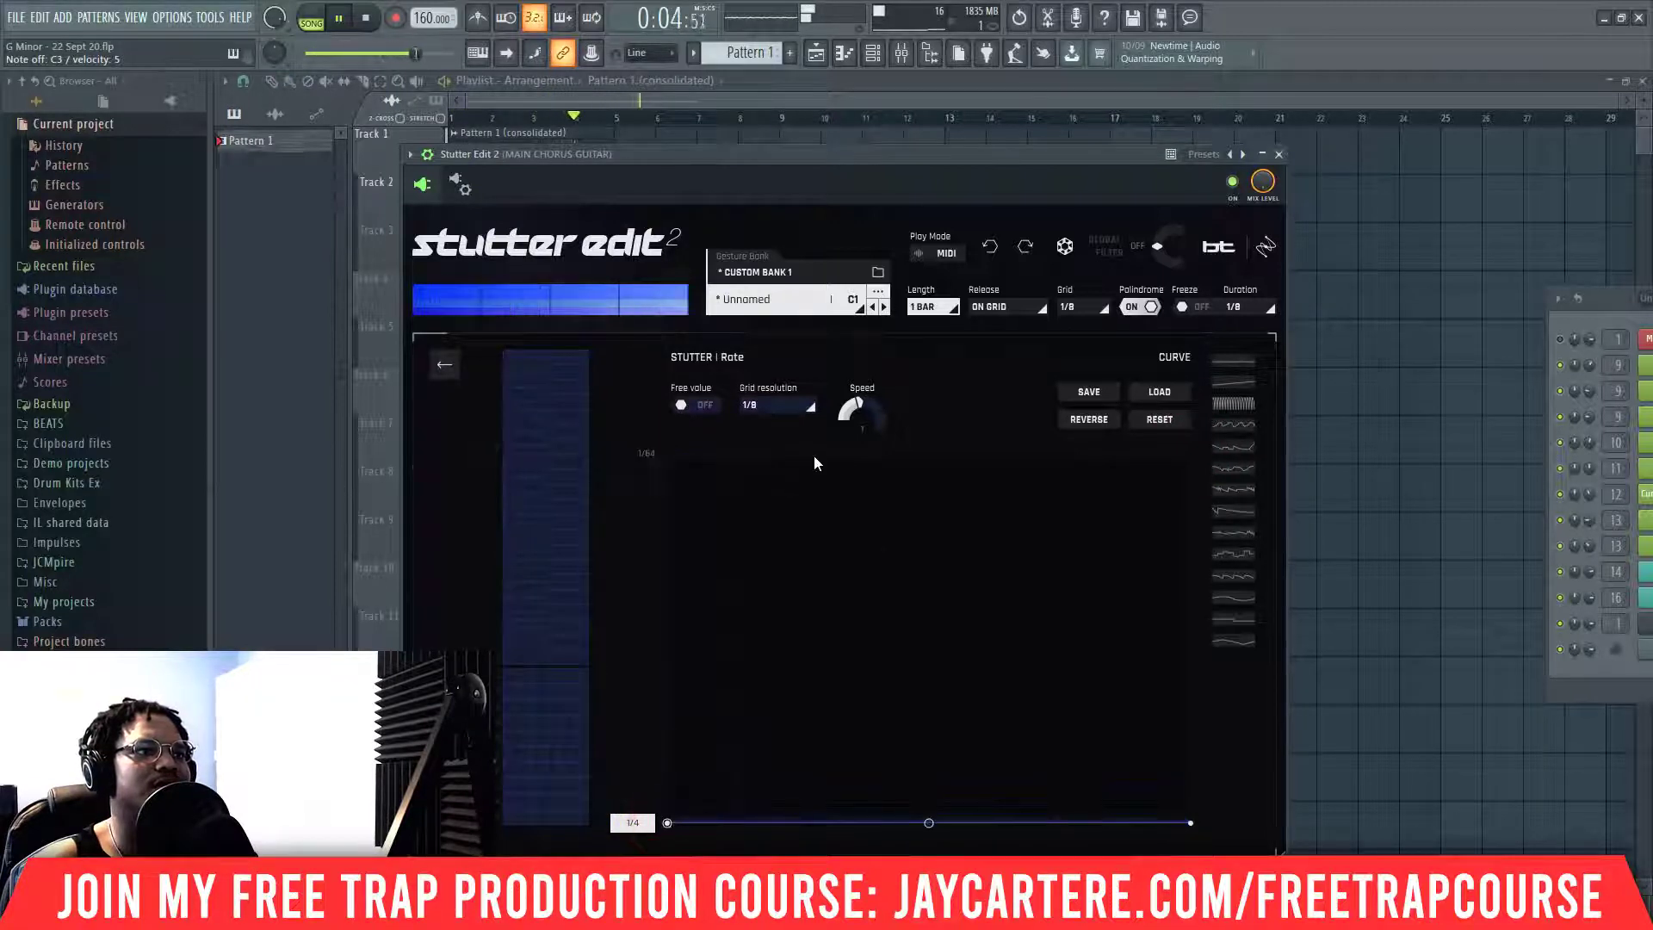
click(445, 366)
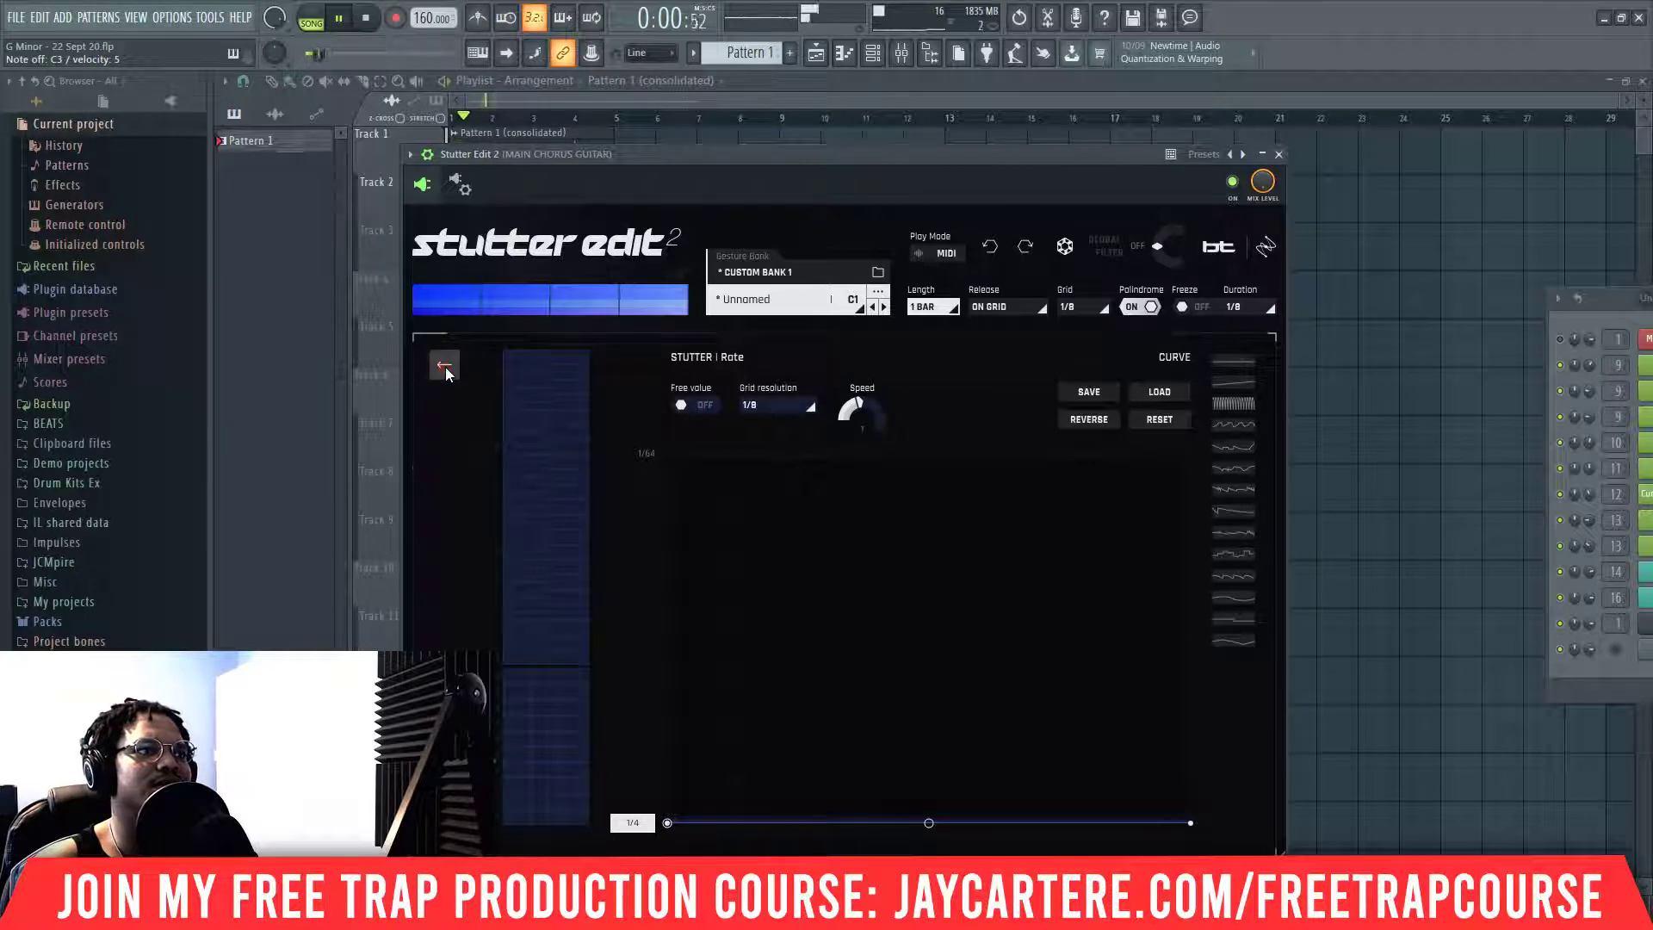
click(550, 365)
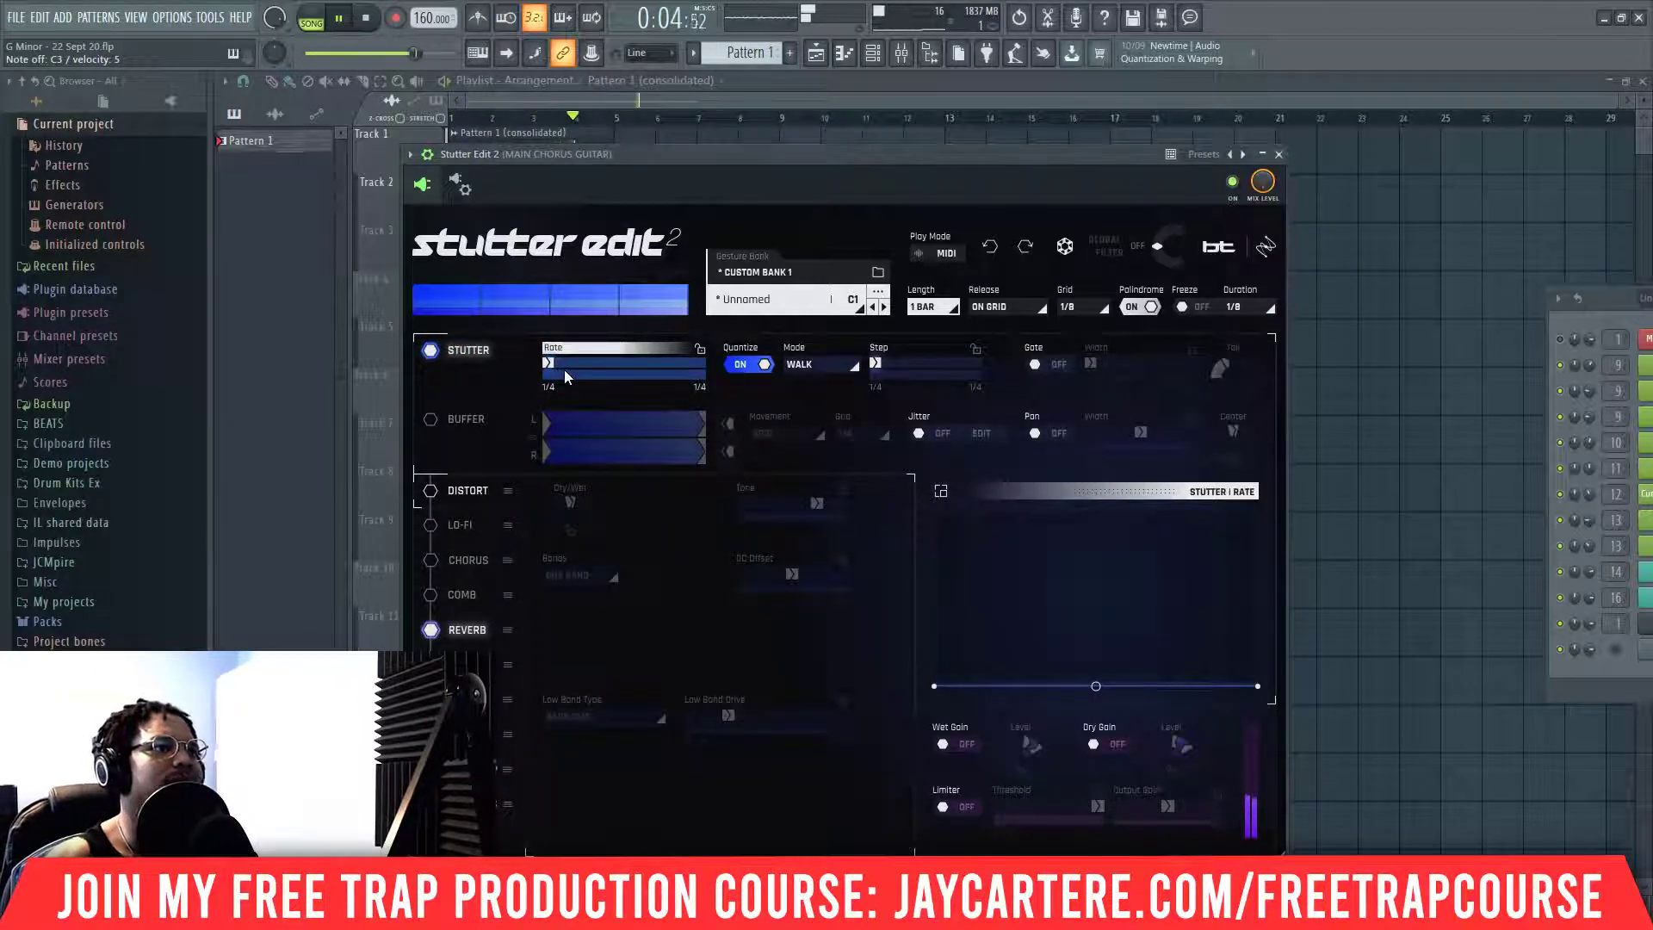
key(space)
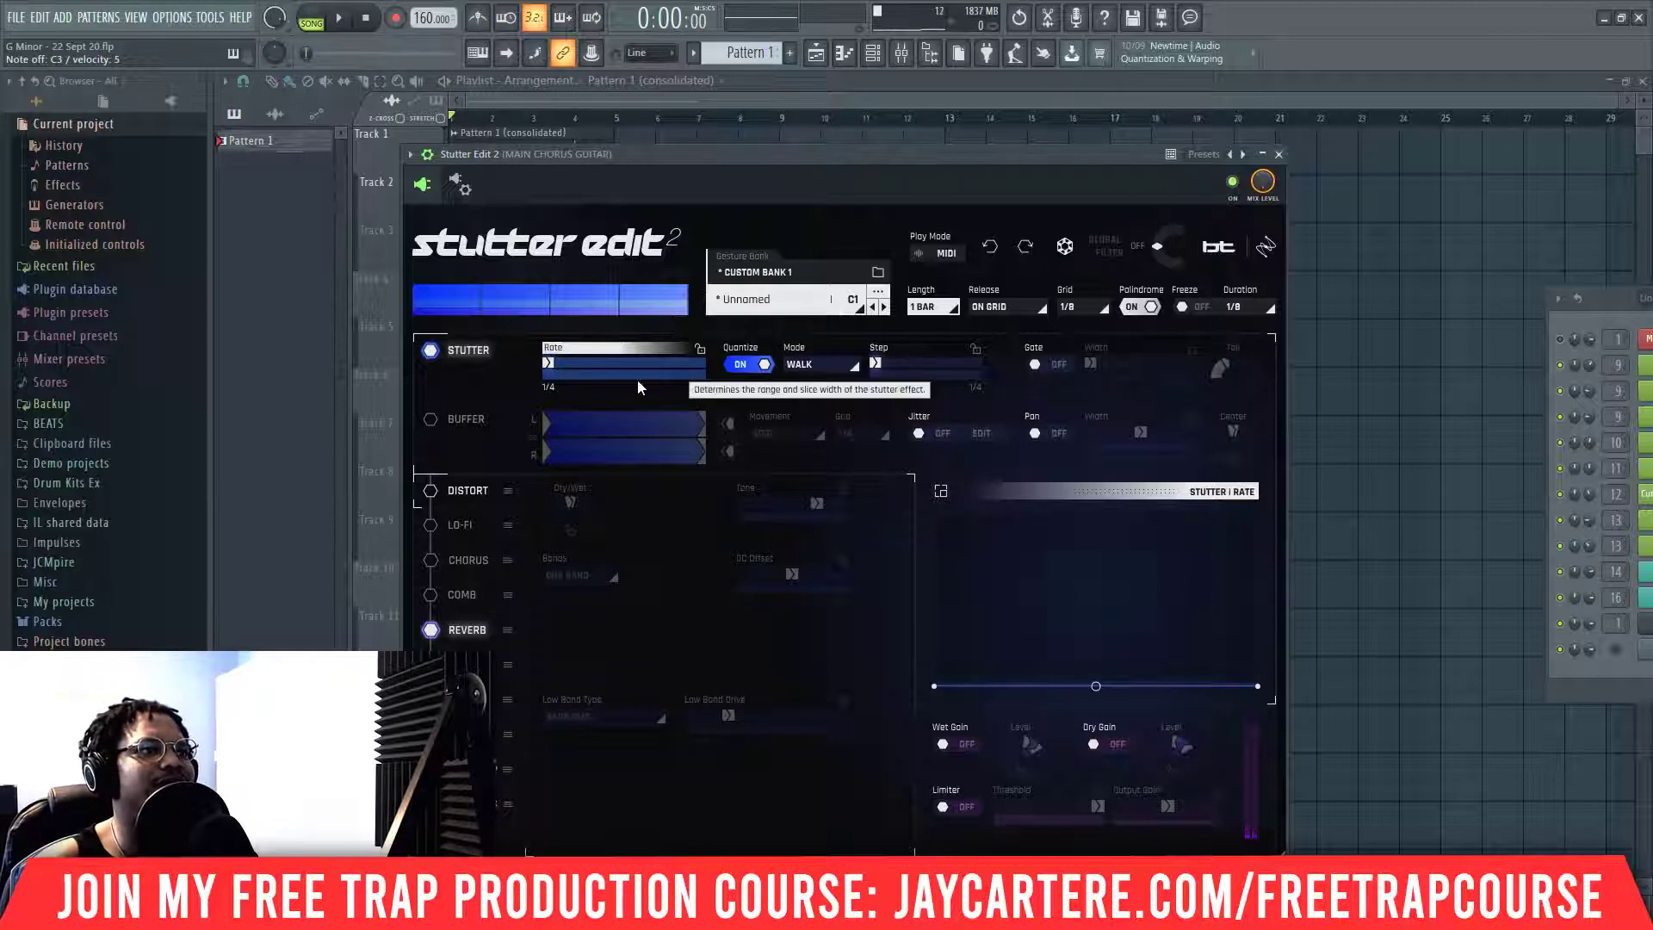
- Set the first value of the Stutter Rate range to 1/8, keep the second at 1/4, and audition the gesture
click(549, 388)
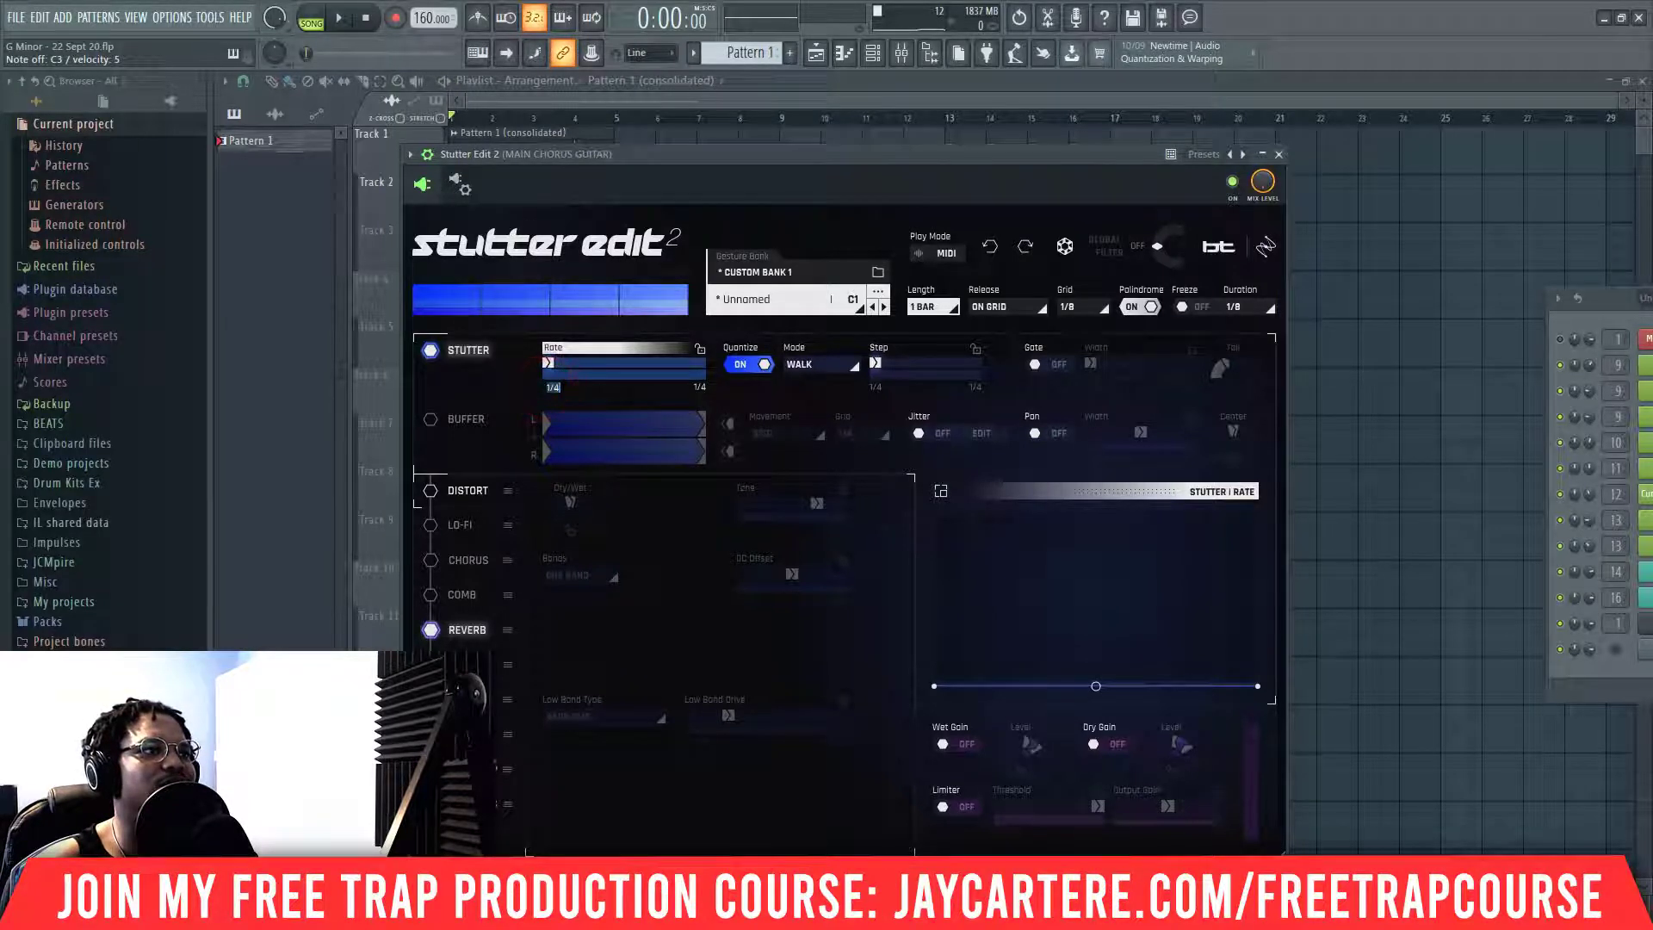
text(1/)
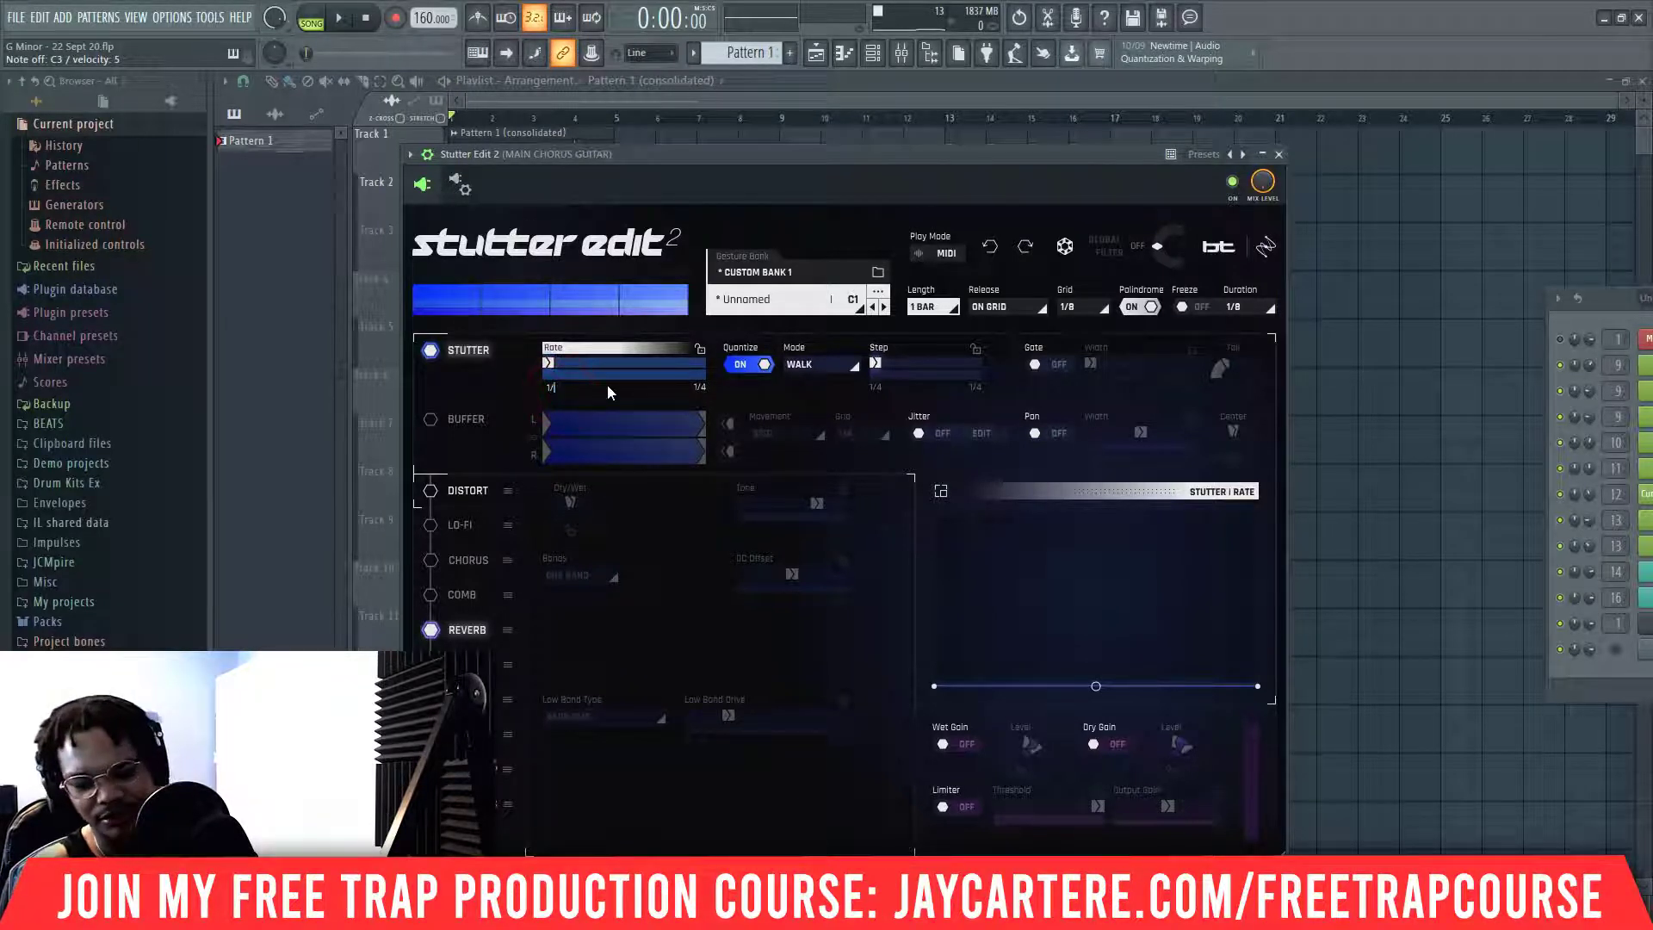
text(8)
click(515, 385)
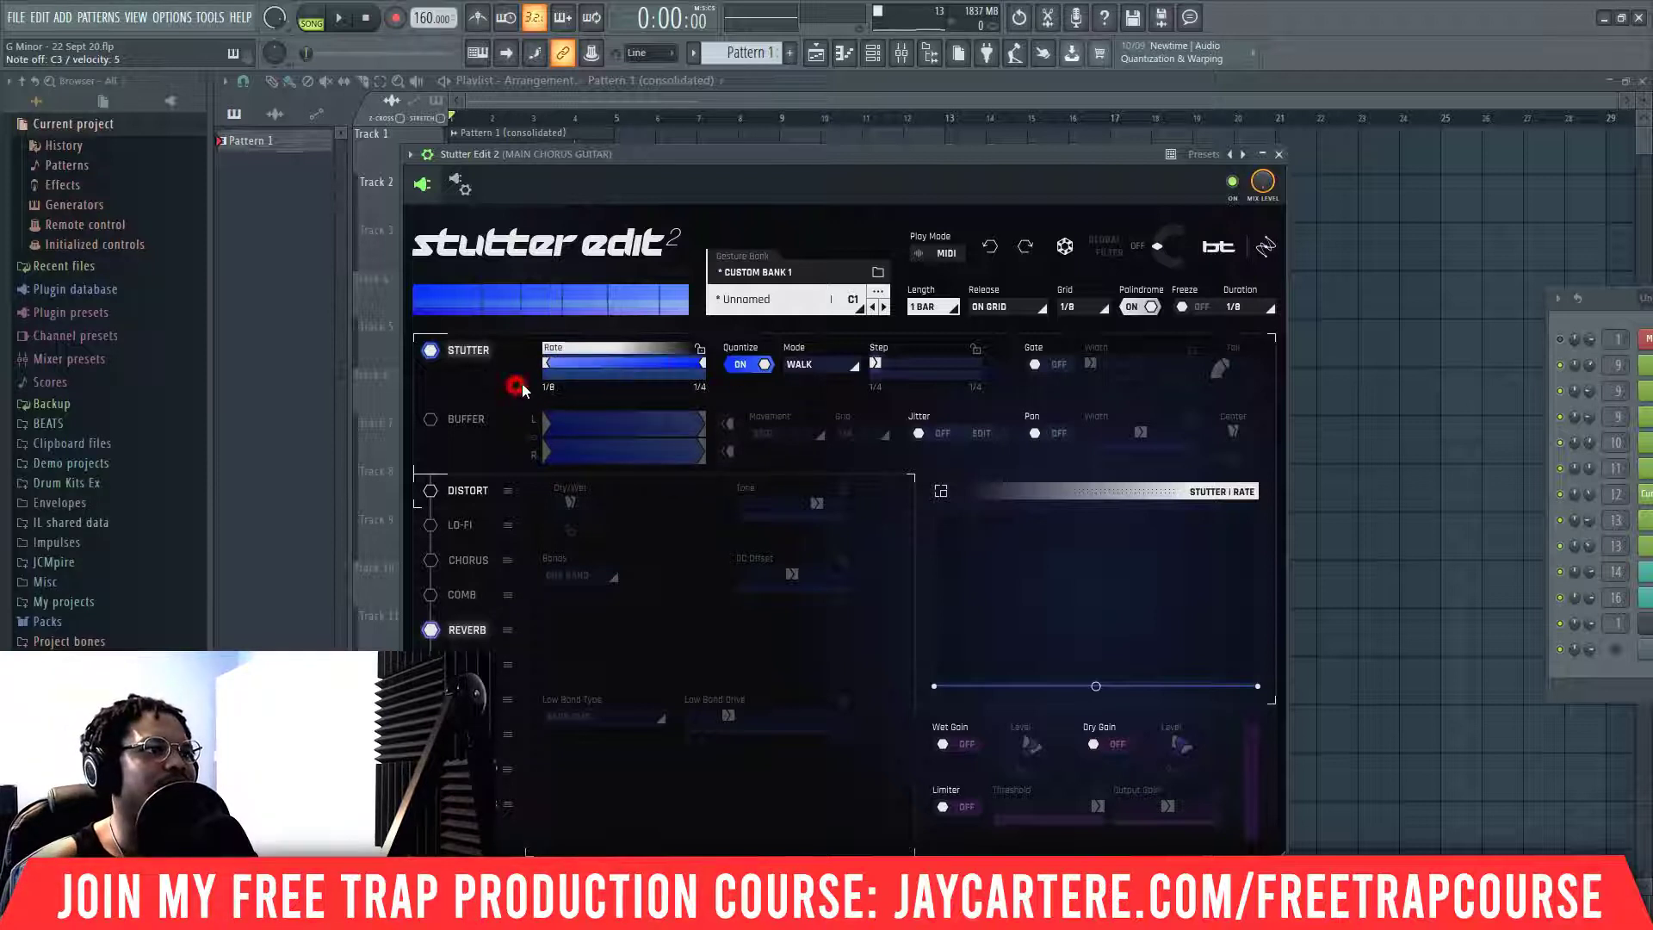
click(704, 385)
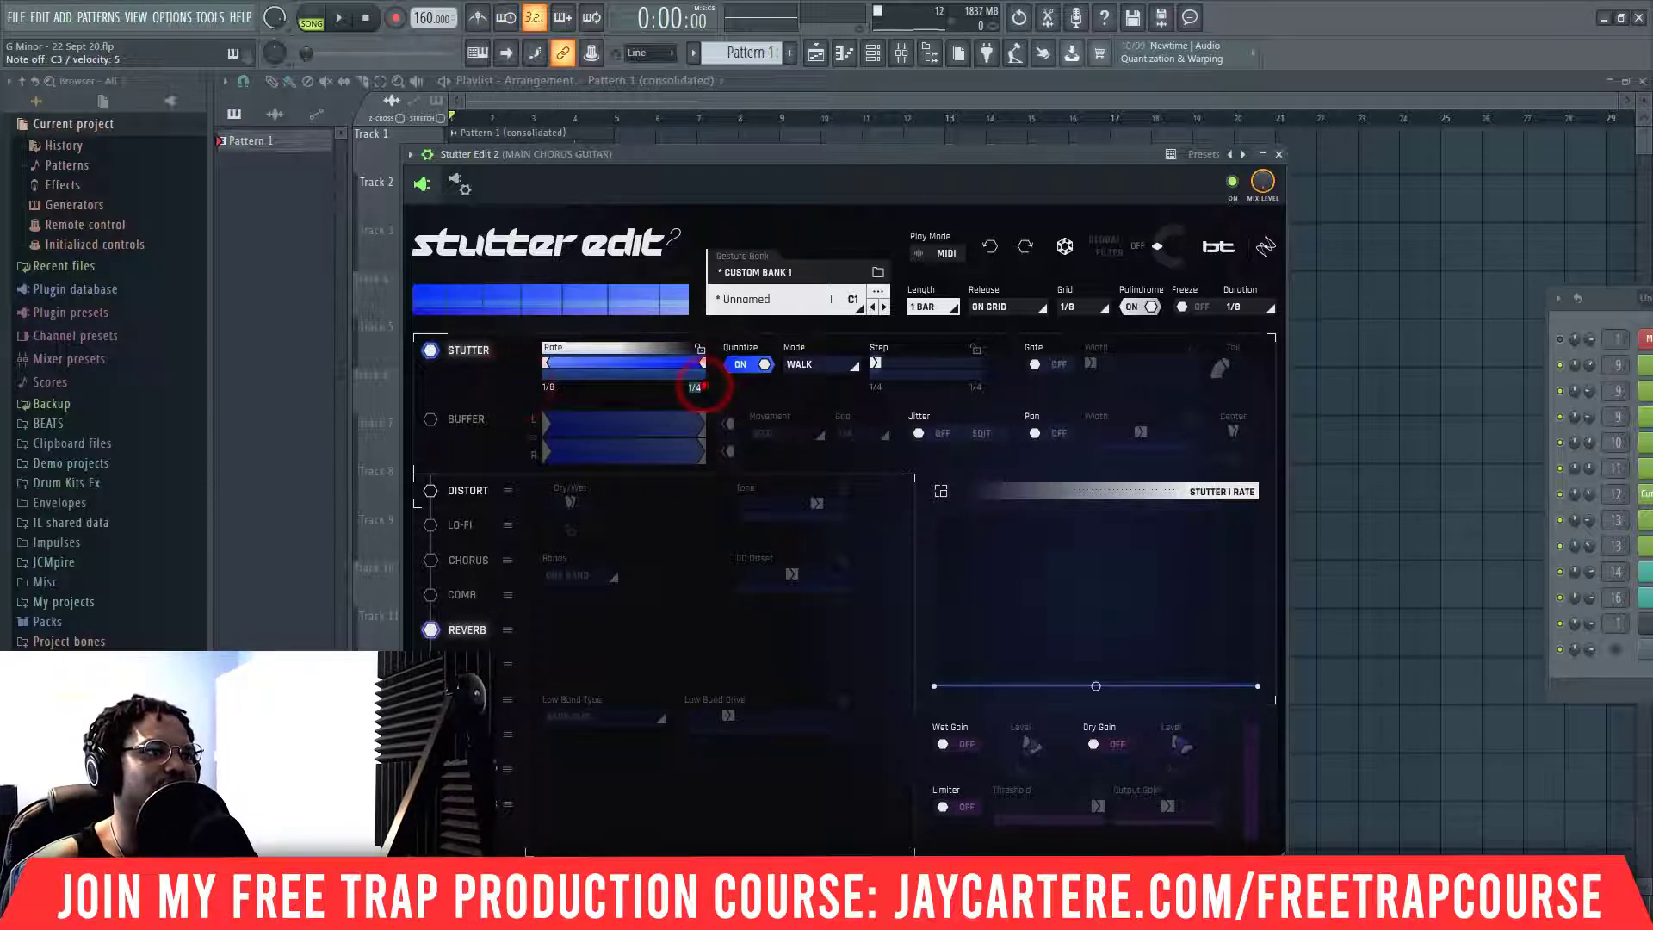
click(704, 386)
click(677, 401)
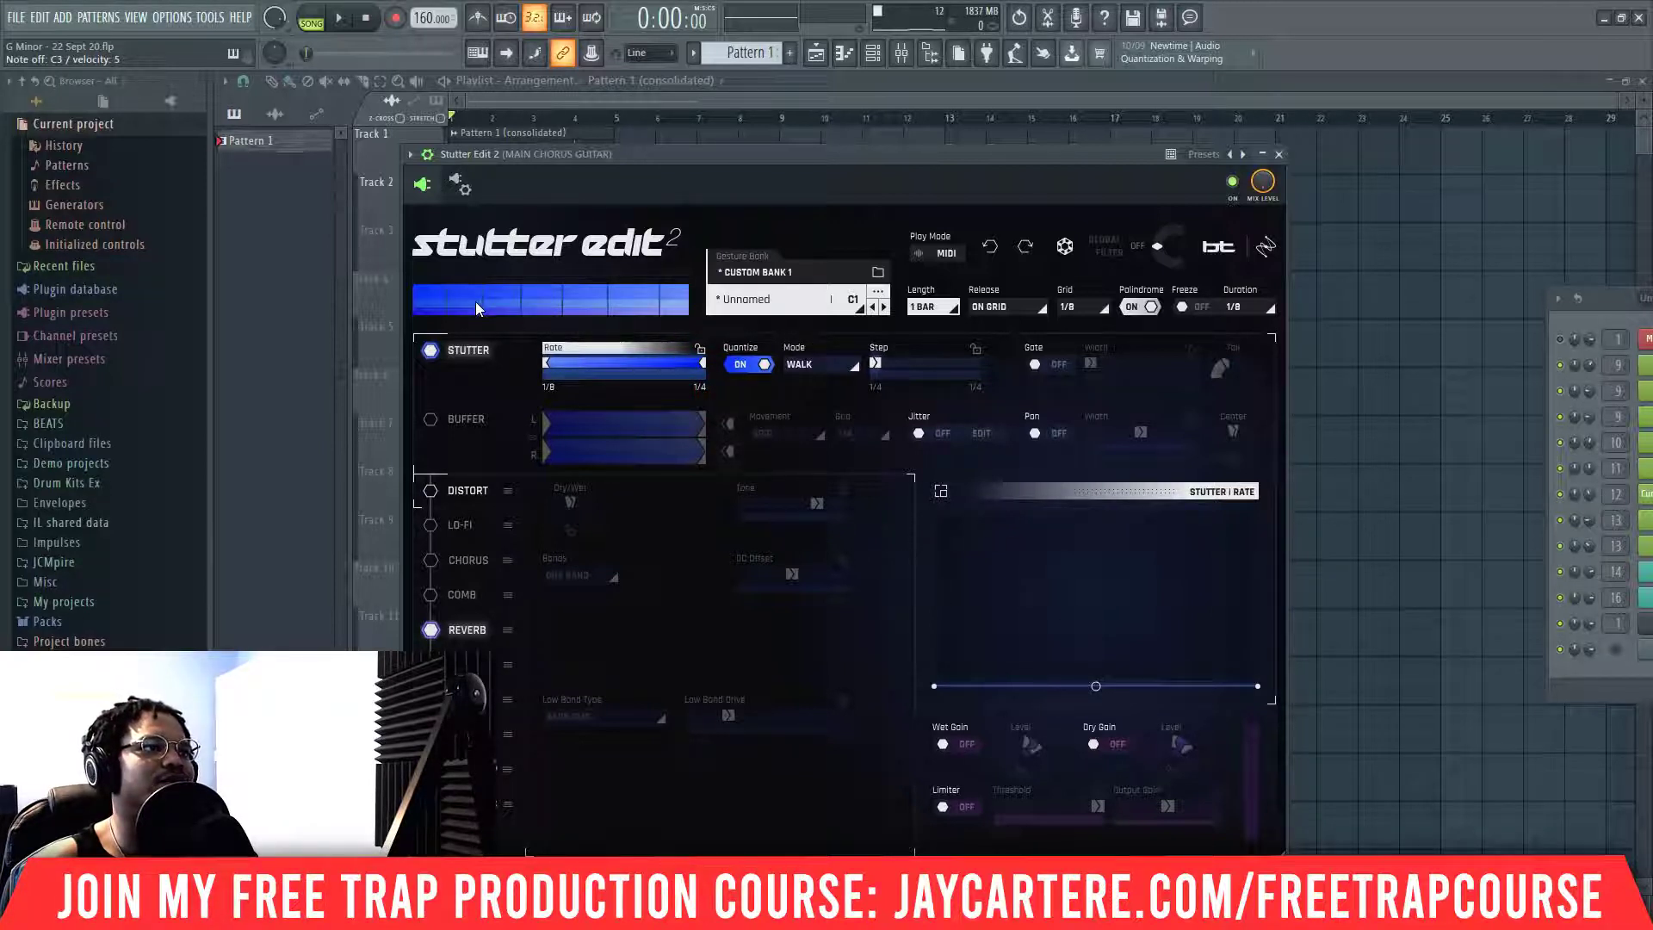
key(space)
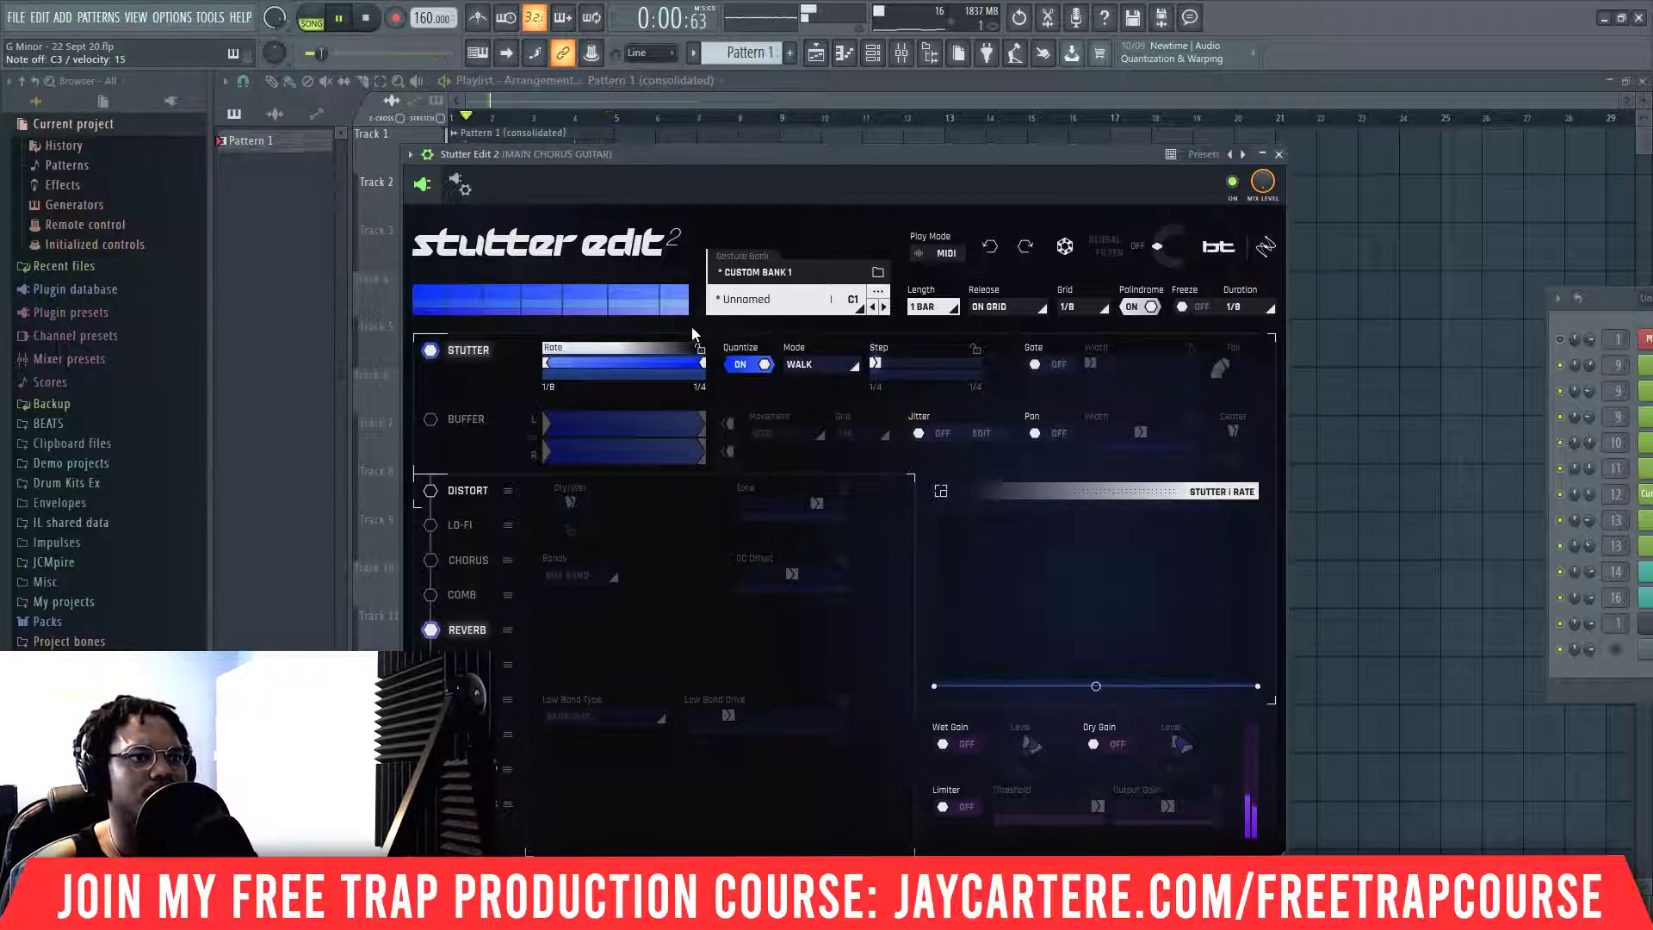
key(space)
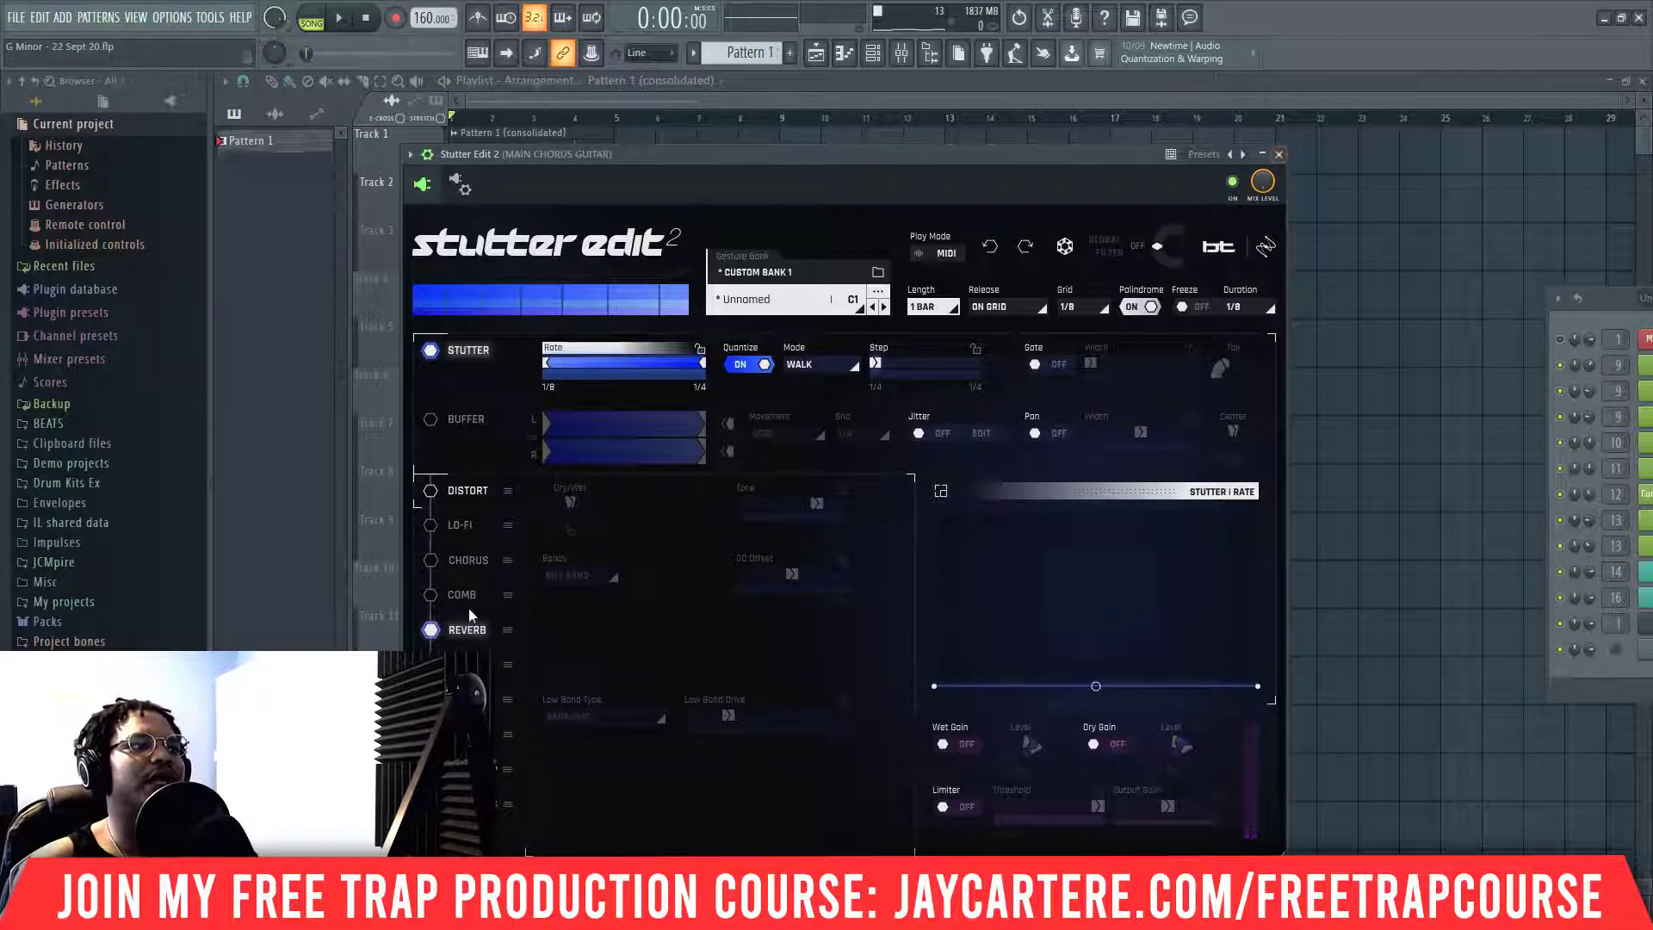
- View the settings of the Chorus and other effect modules, and close the plugin window
click(505, 805)
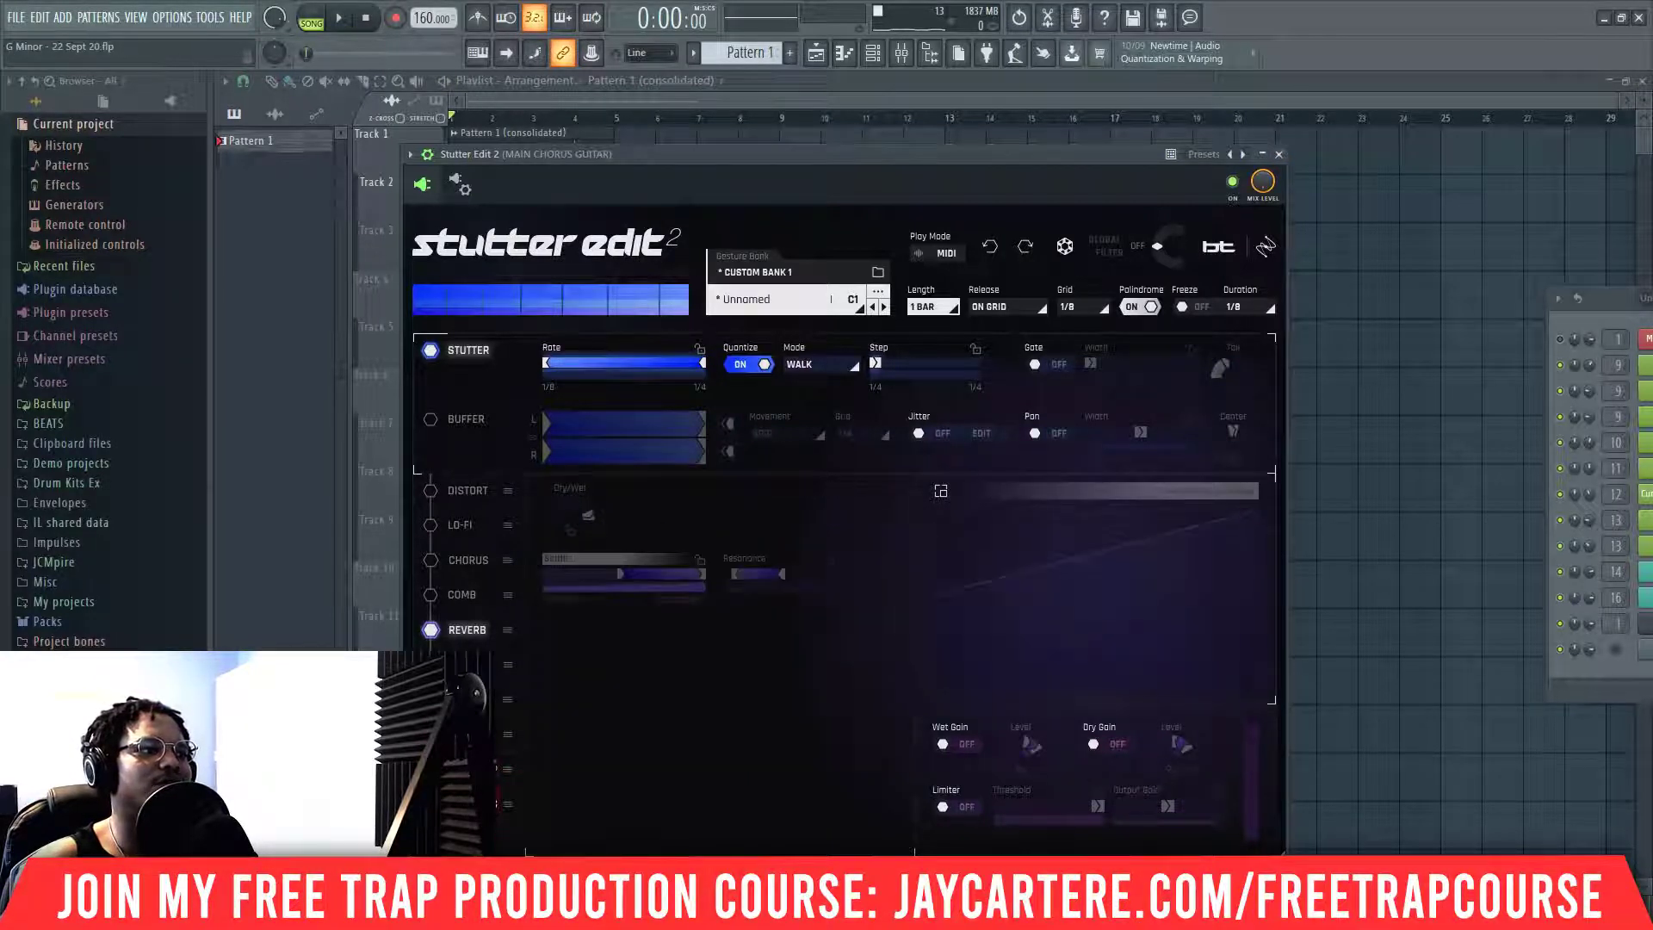
click(476, 762)
click(472, 560)
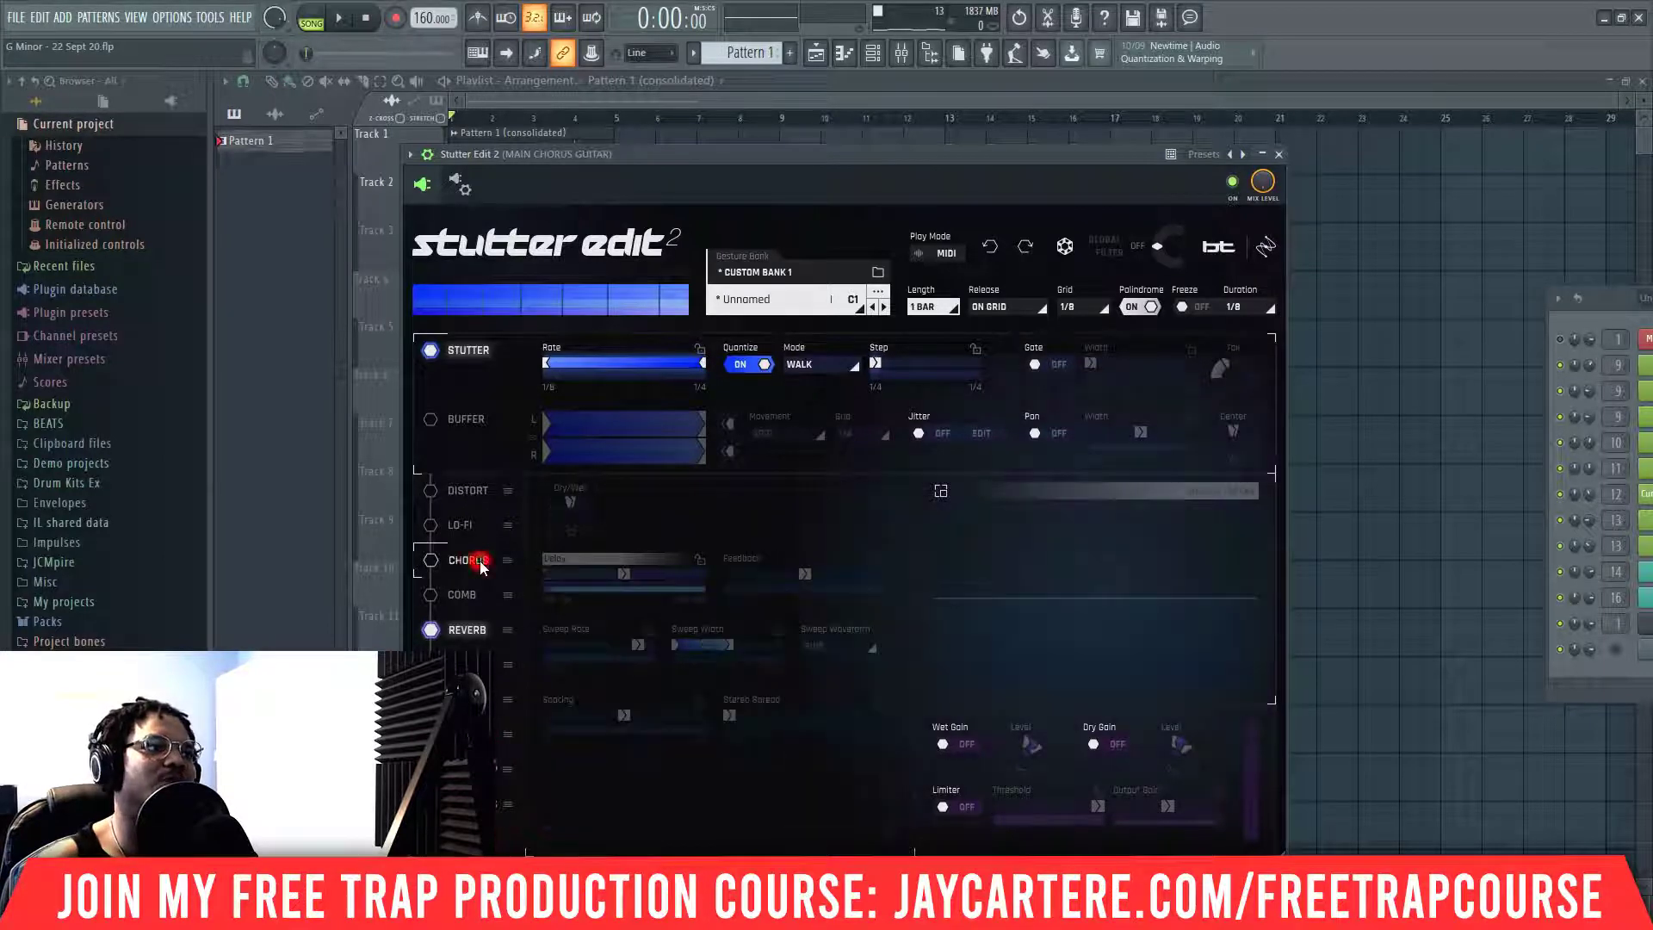
click(1280, 155)
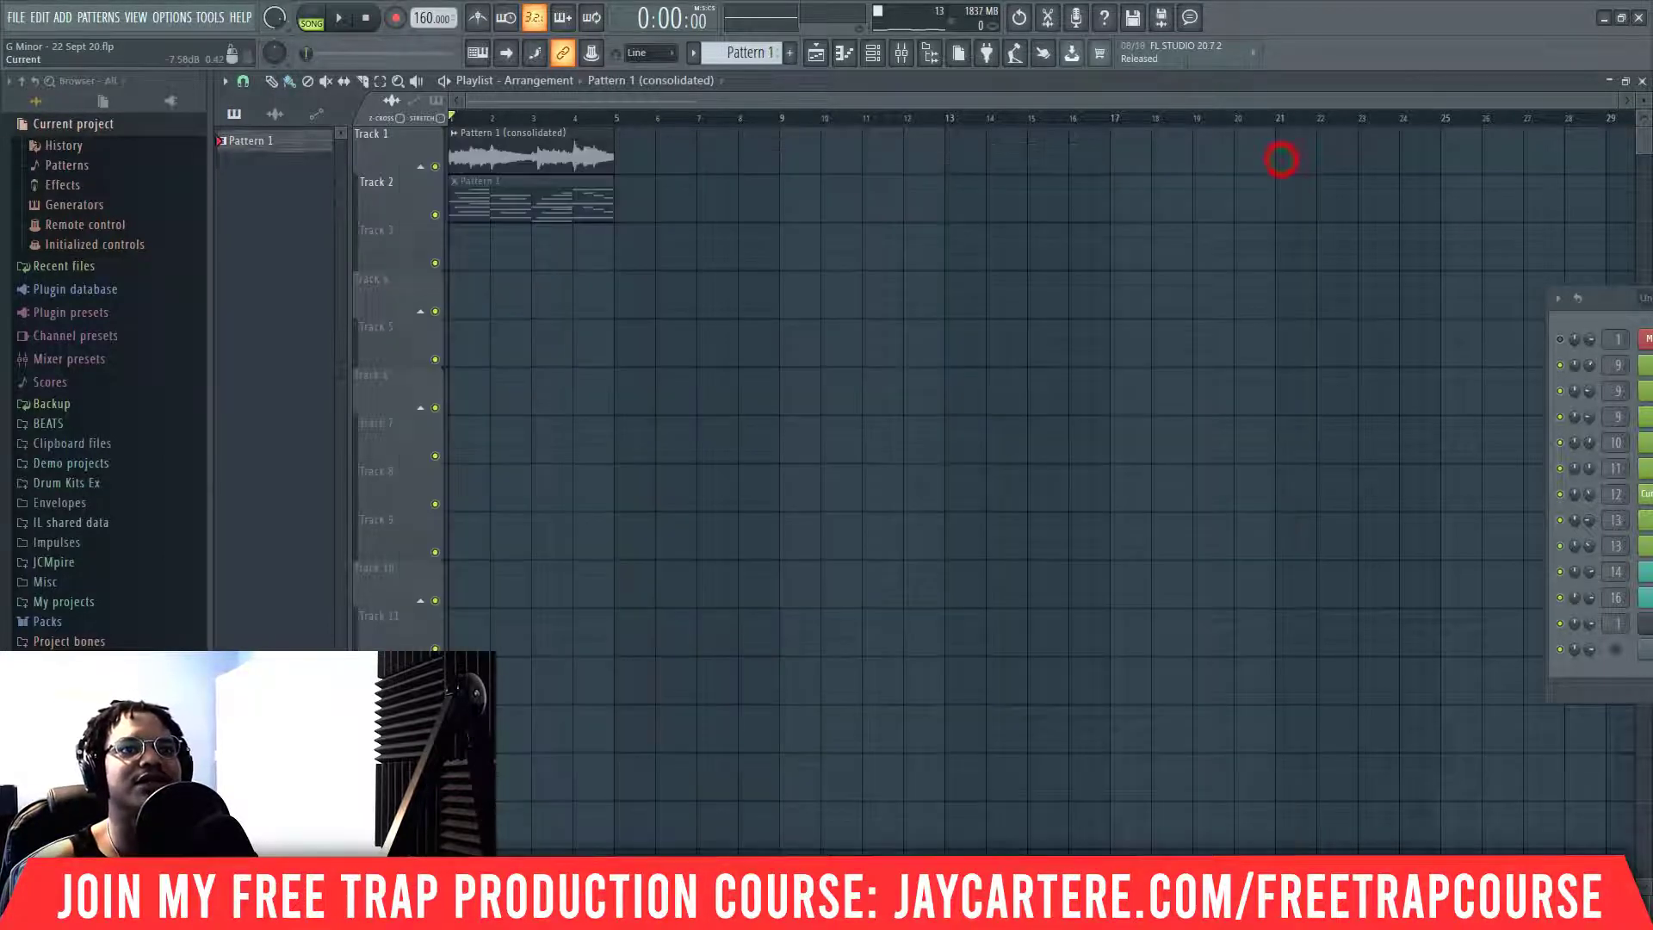
- Bring the Channel rack into view, open the MIDI Out channel's piano roll, and reposition its window beside the rack
drag(1611, 299, 545, 300)
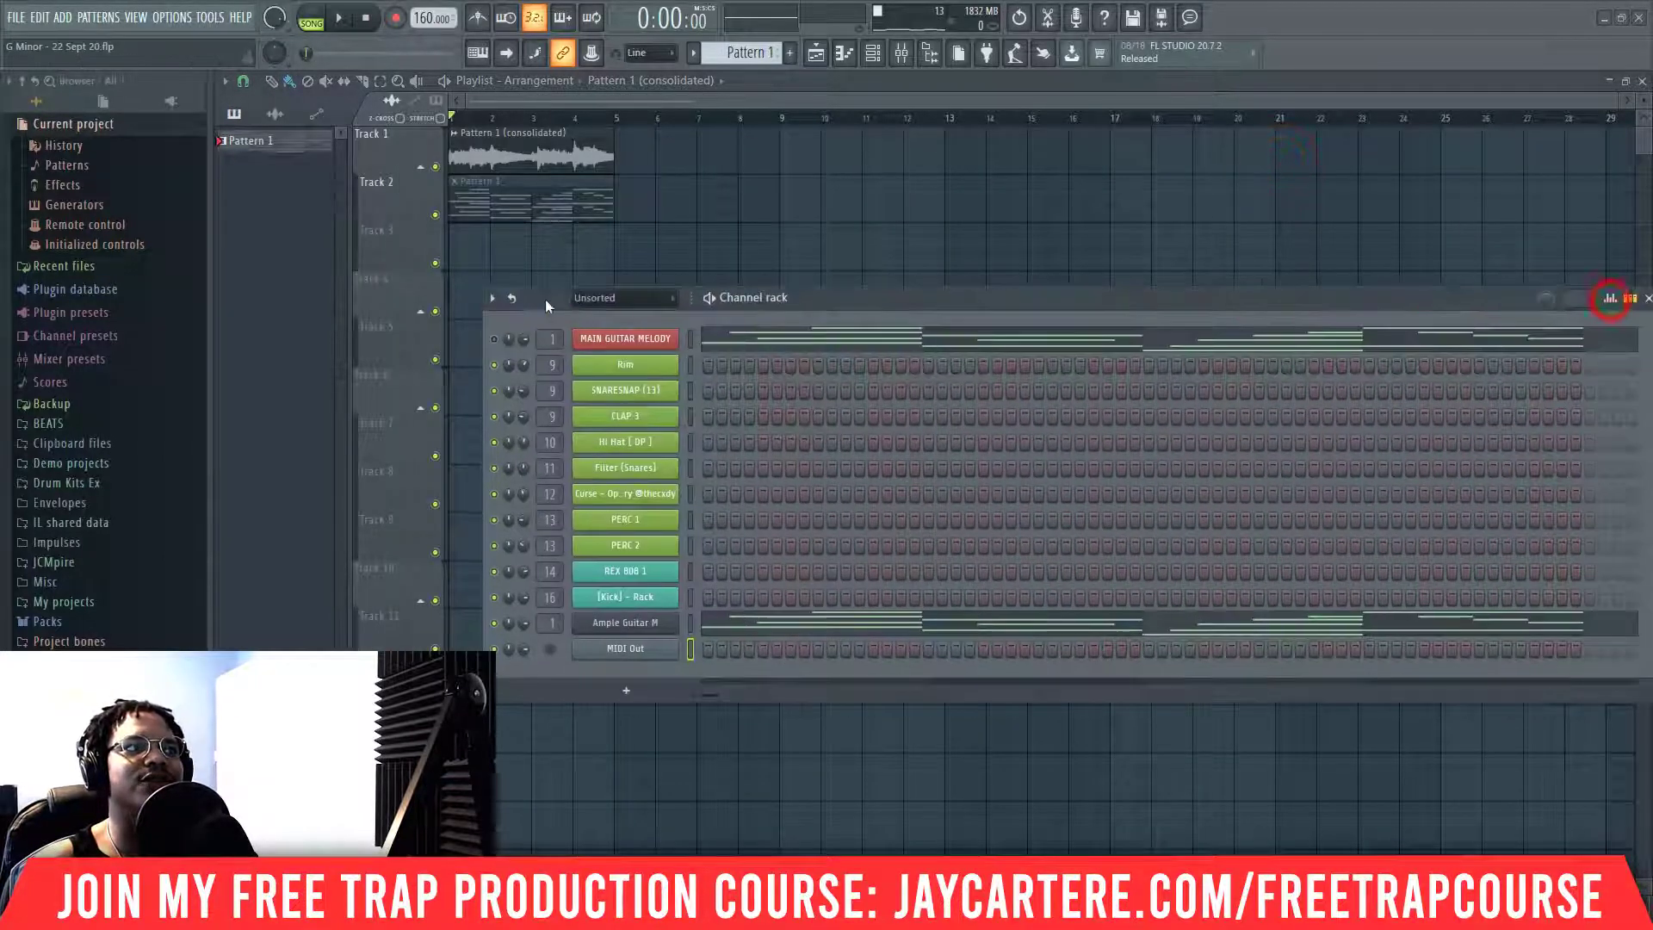
right_click(644, 656)
click(734, 649)
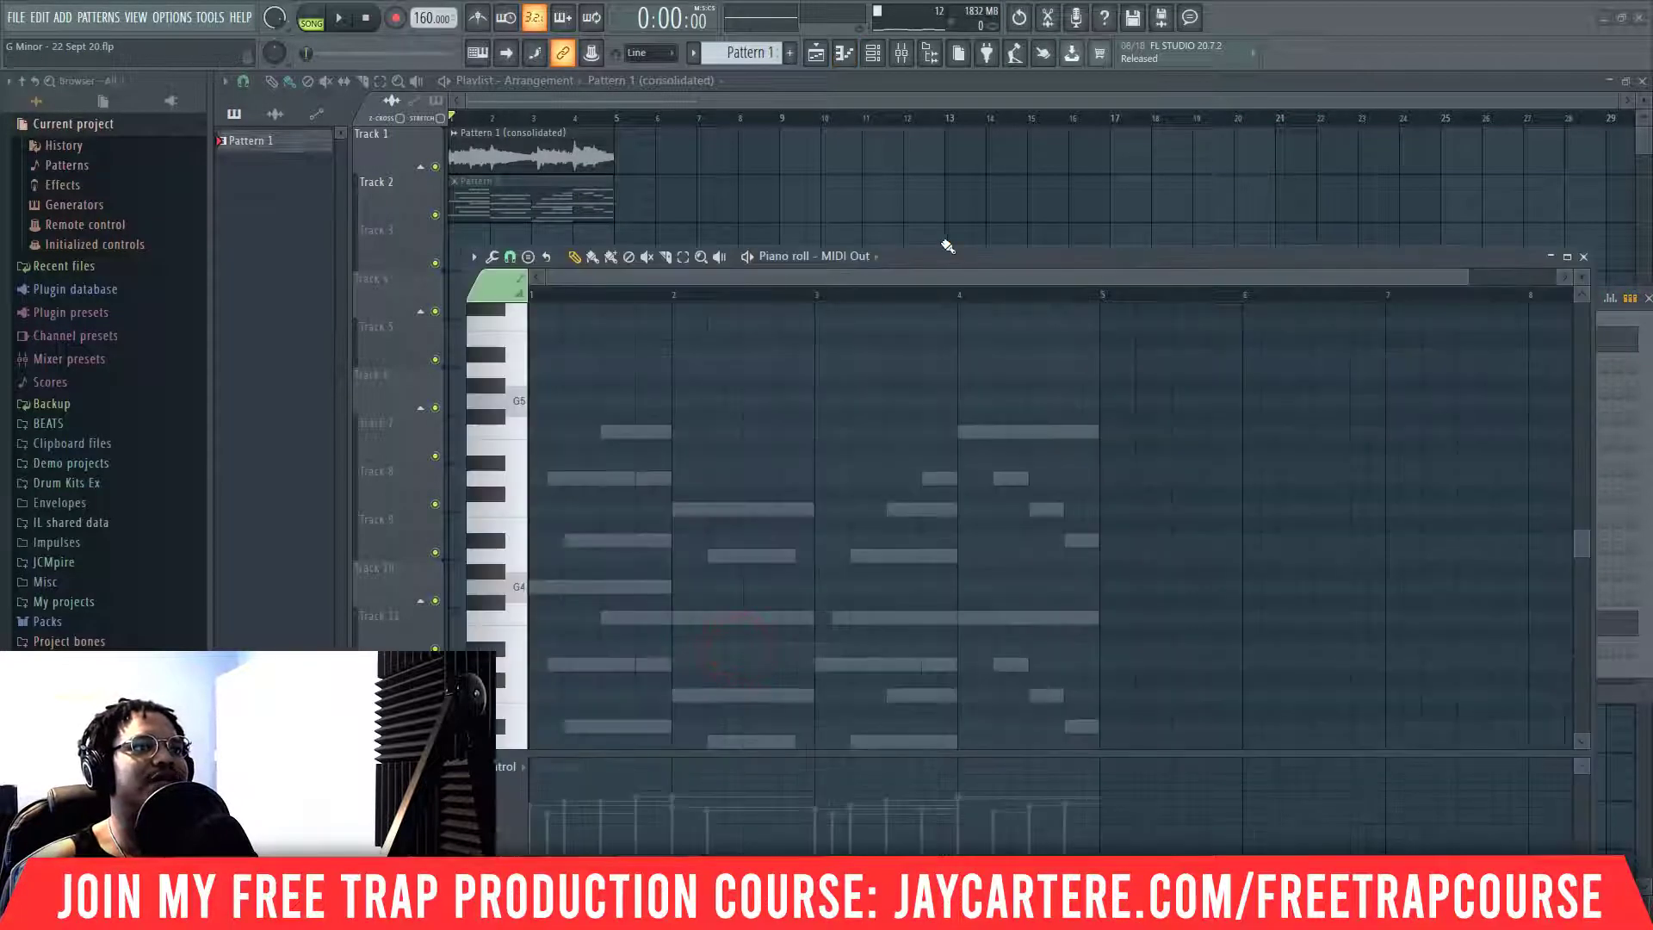
drag(947, 247, 1129, 247)
scroll(947, 491, down, 5)
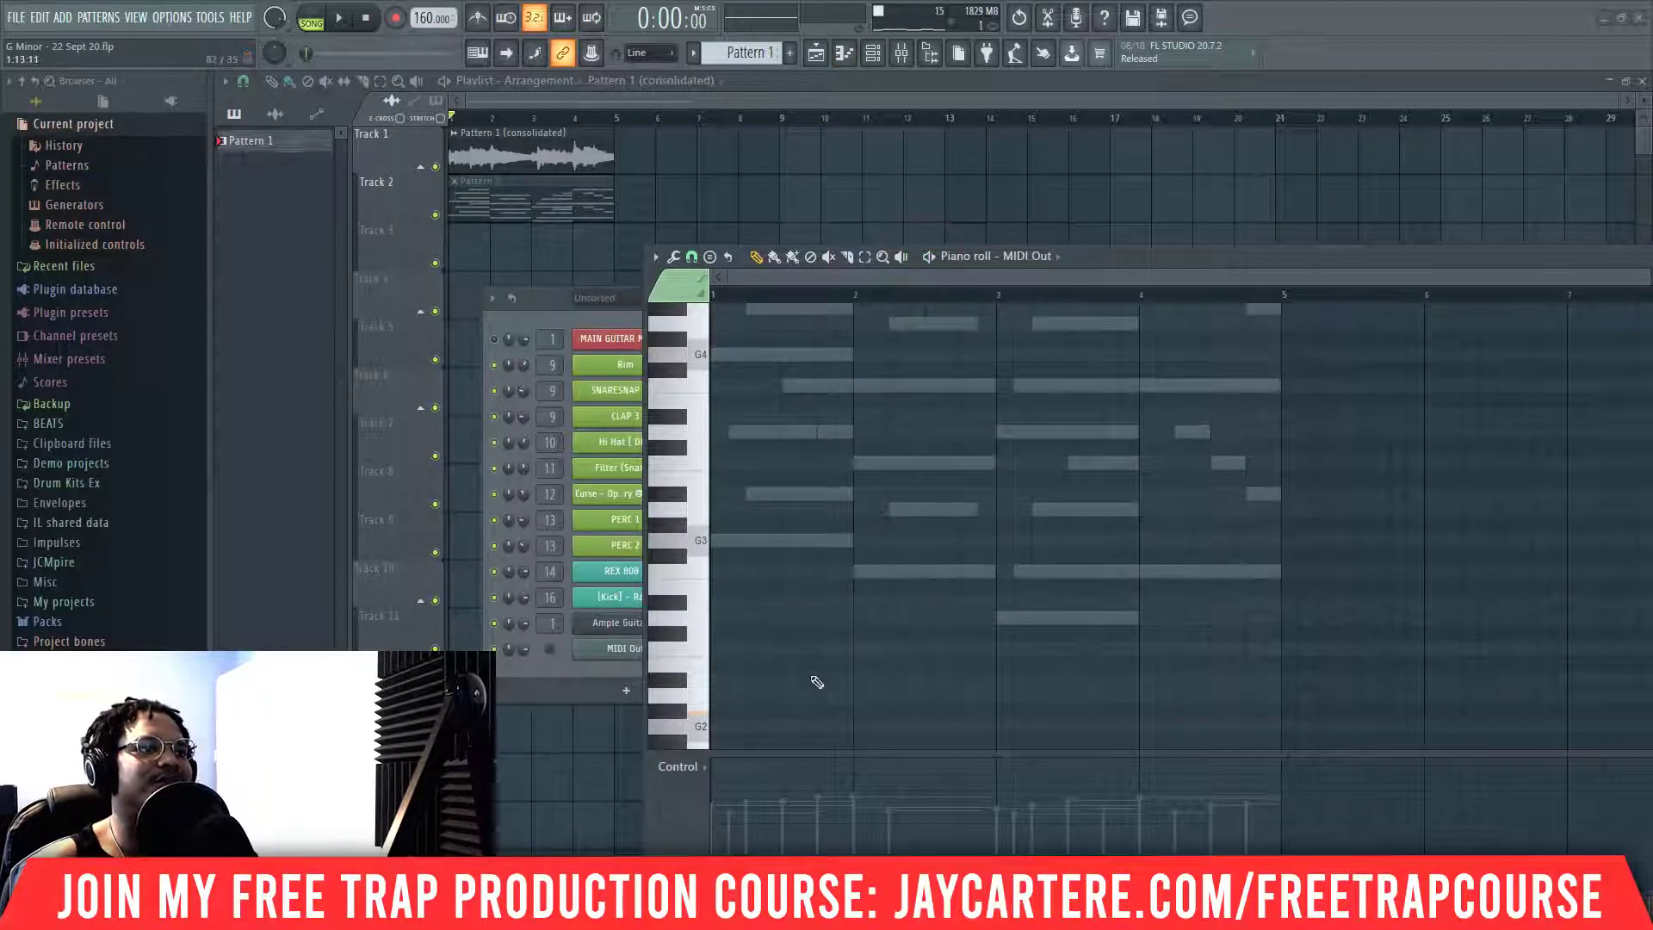
- Add a one-bar C3 note starting at bar 2 in the MIDI Out piano roll and audition it briefly
click(862, 647)
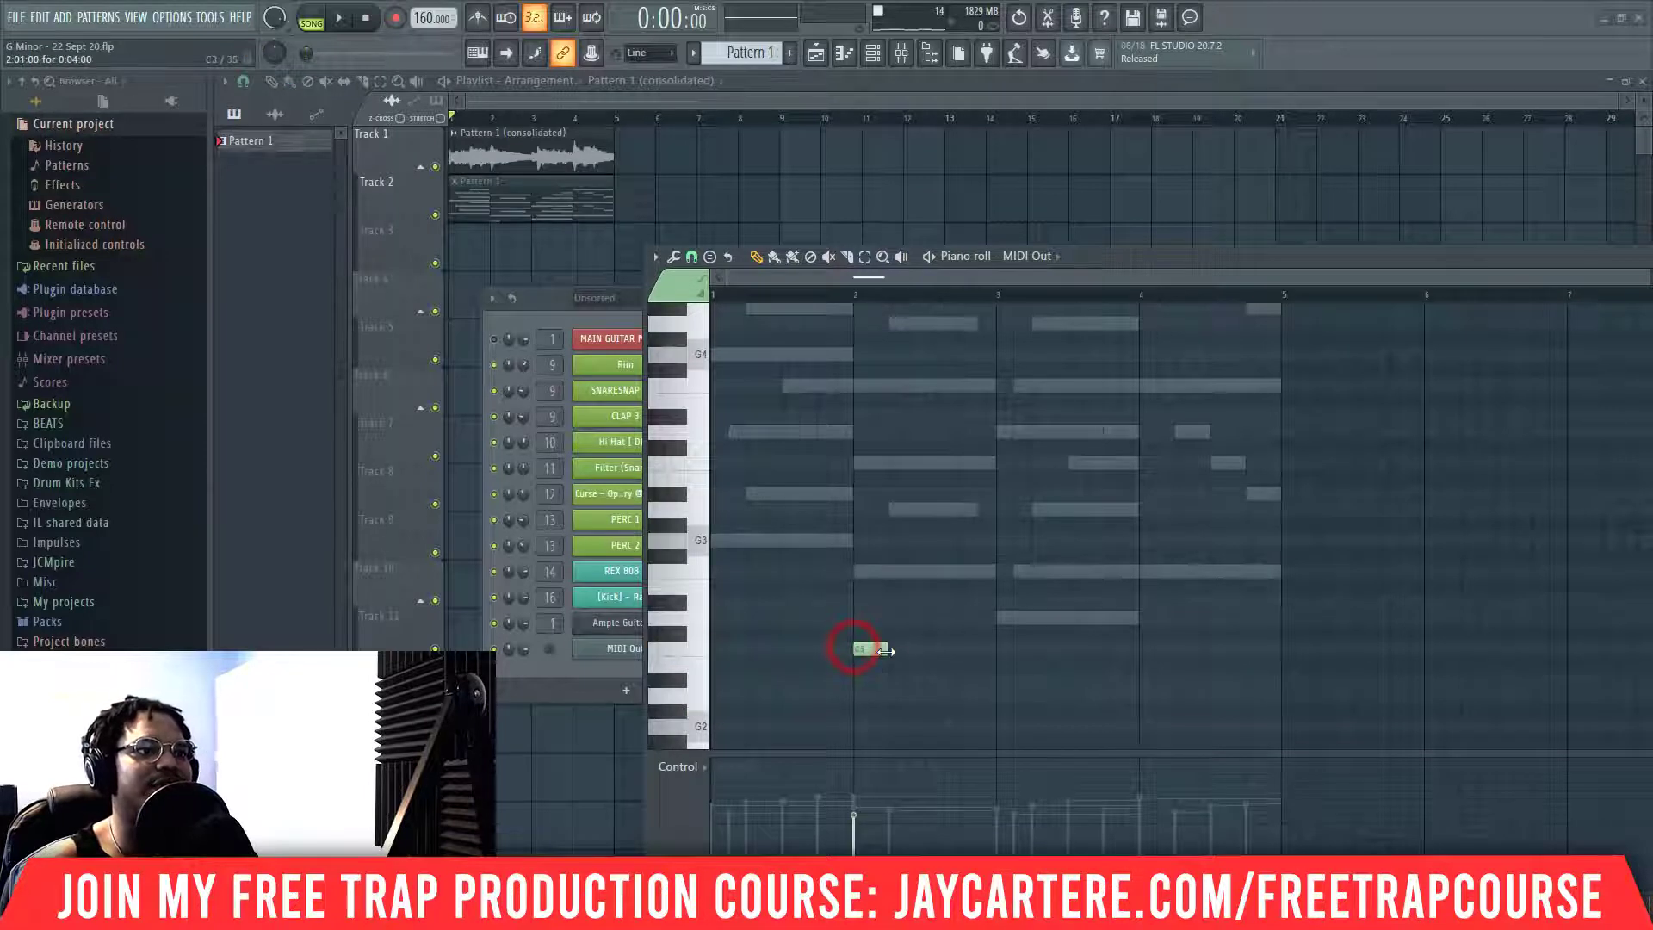
drag(885, 651, 988, 653)
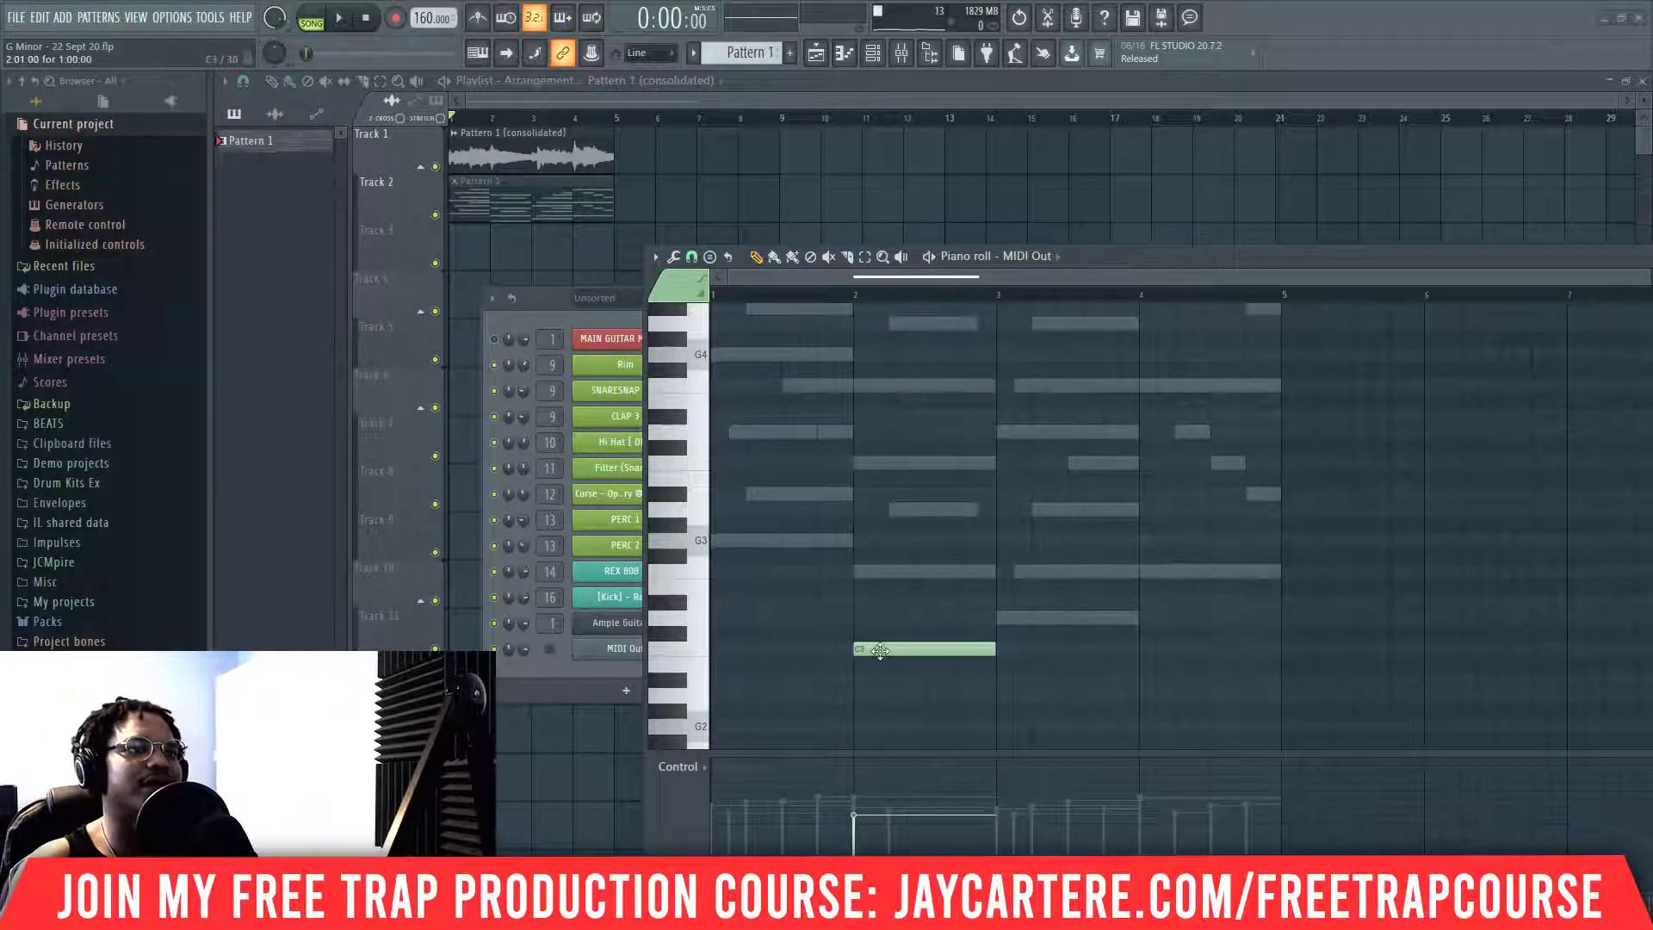
click(897, 651)
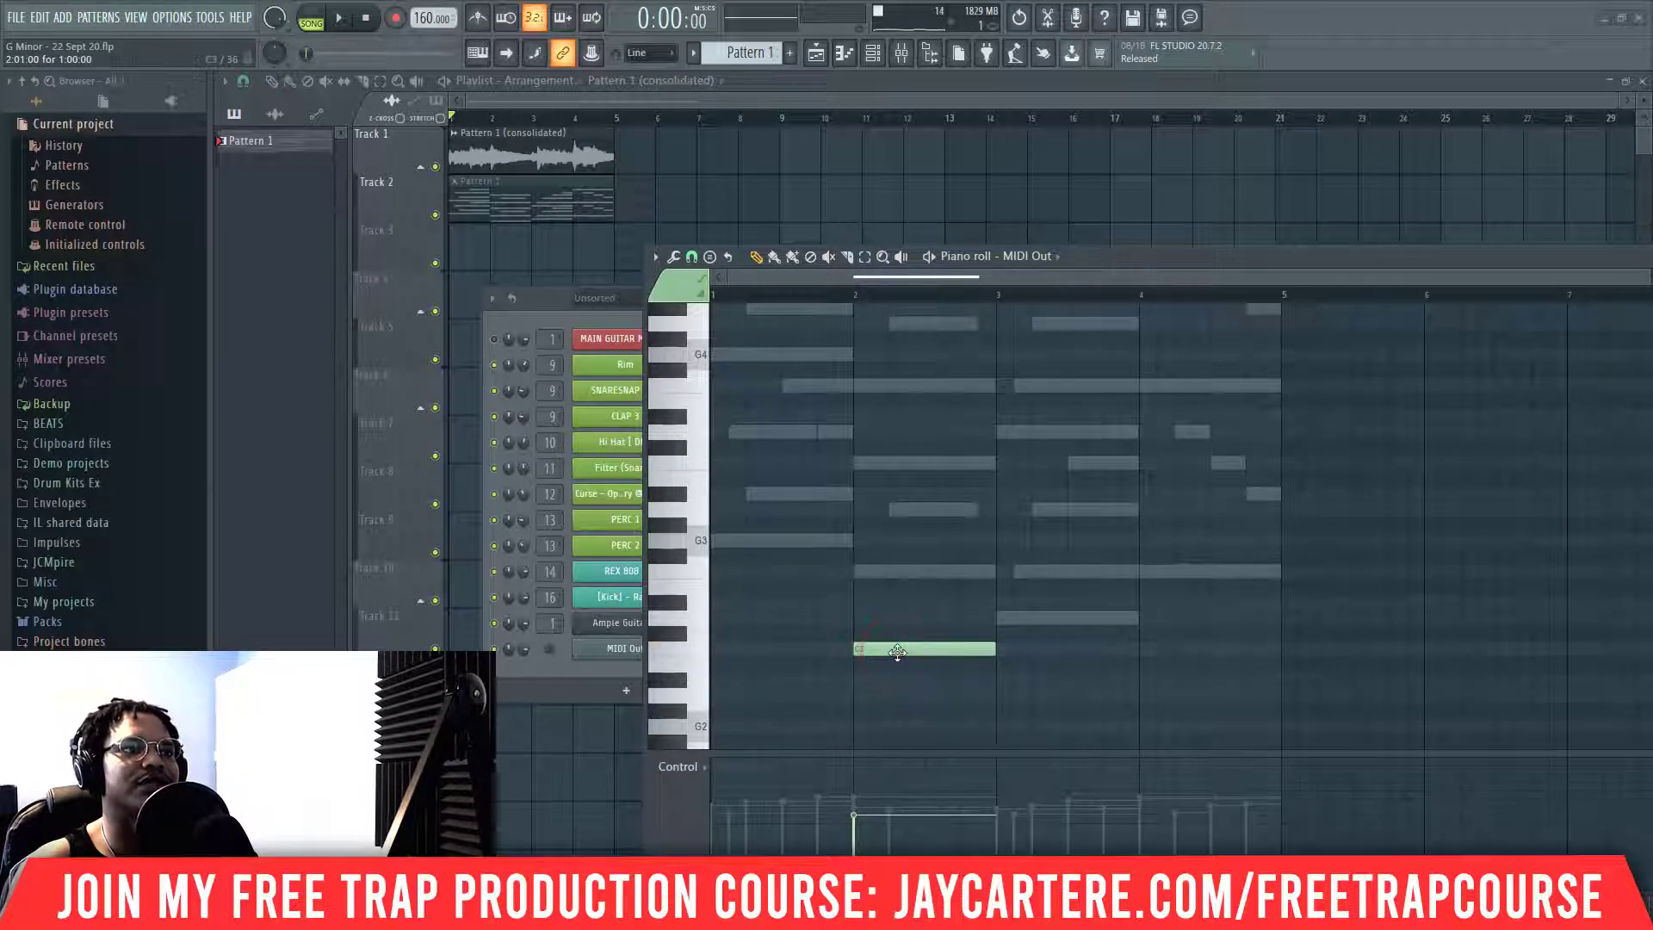
key(space)
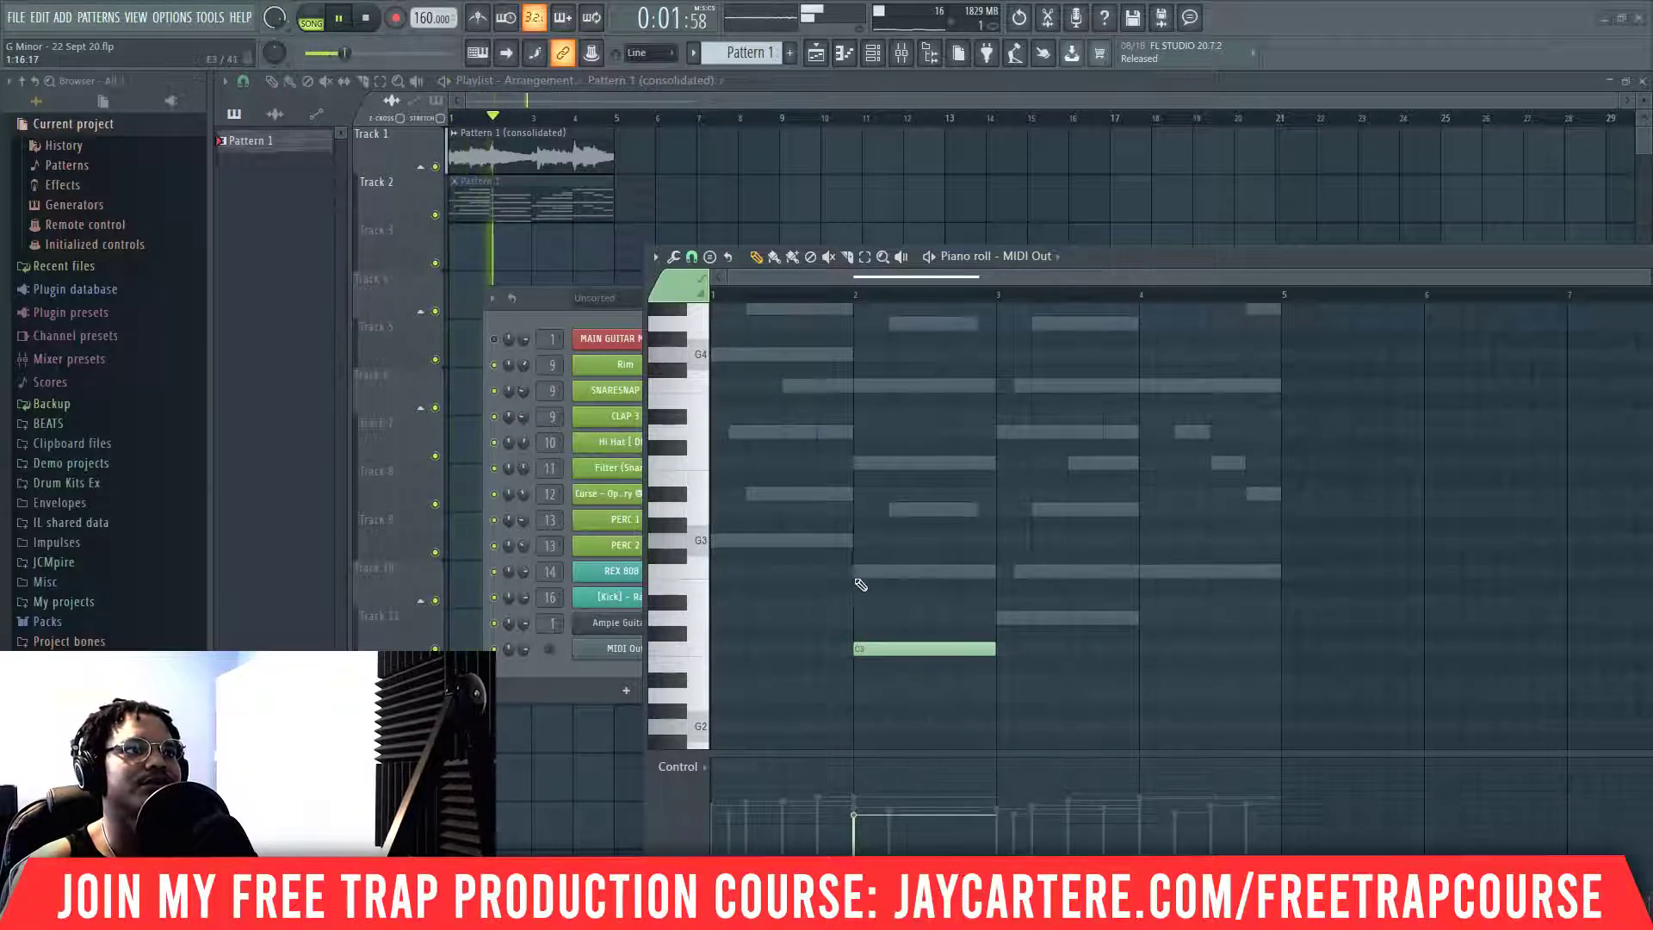
key(space)
- Place the consolidated Pattern 1 audio clip at the start of Track 3 and delete it again
click(474, 250)
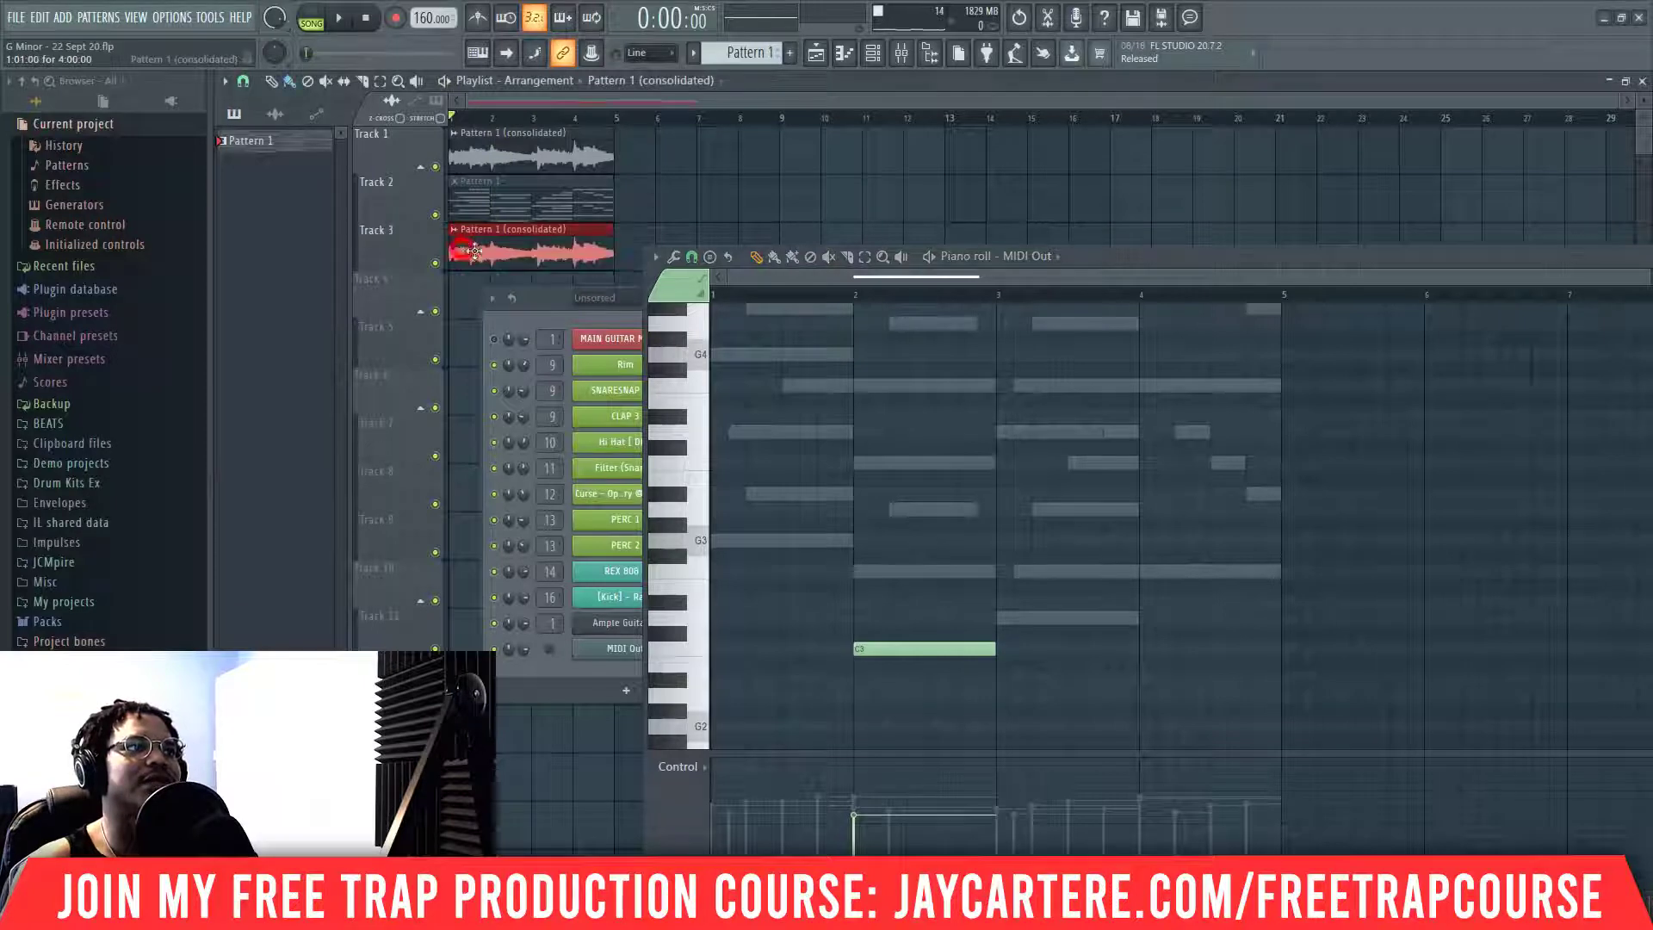
right_click(528, 251)
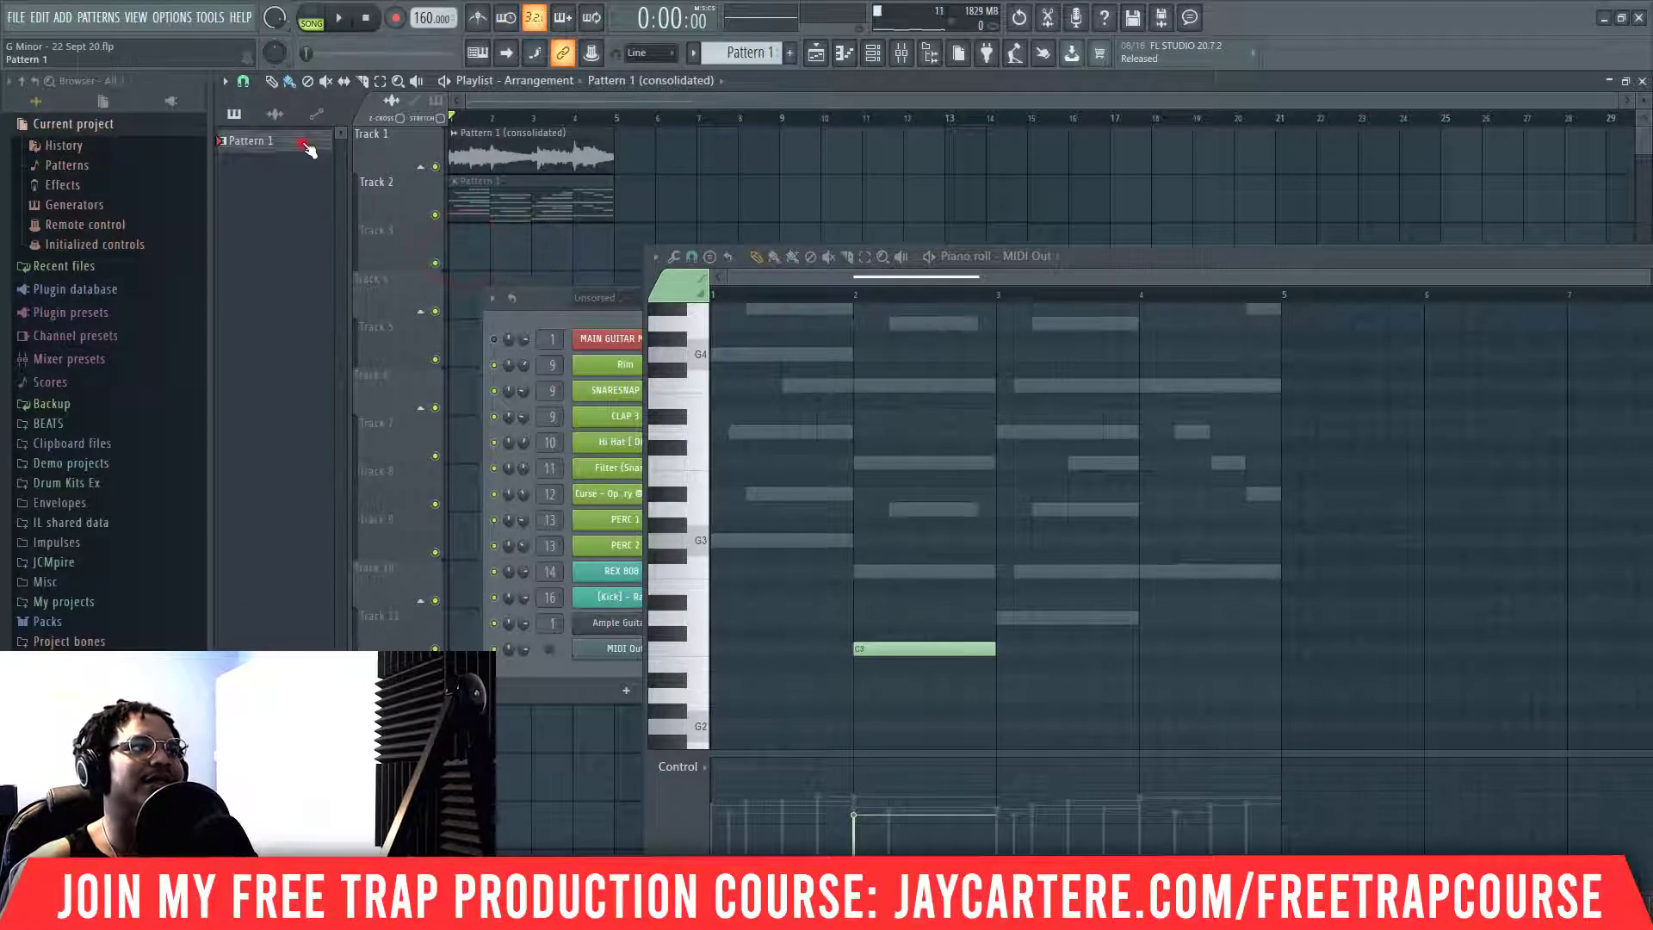